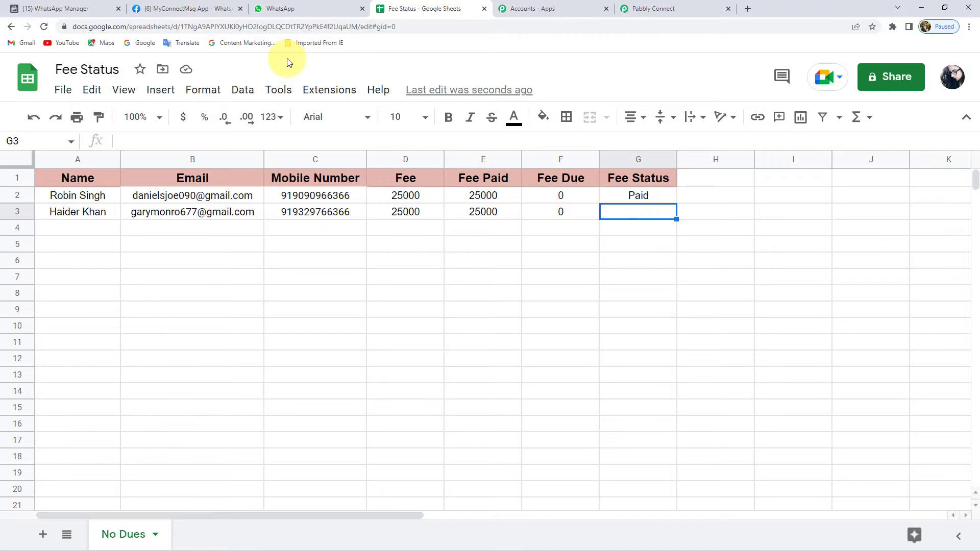
- Review the second student's row 3: name, mobile number, fee, fee paid and fee due
{"action": "left_click", "coordinate": [84, 217]}
{"action": "left_click", "coordinate": [335, 217]}
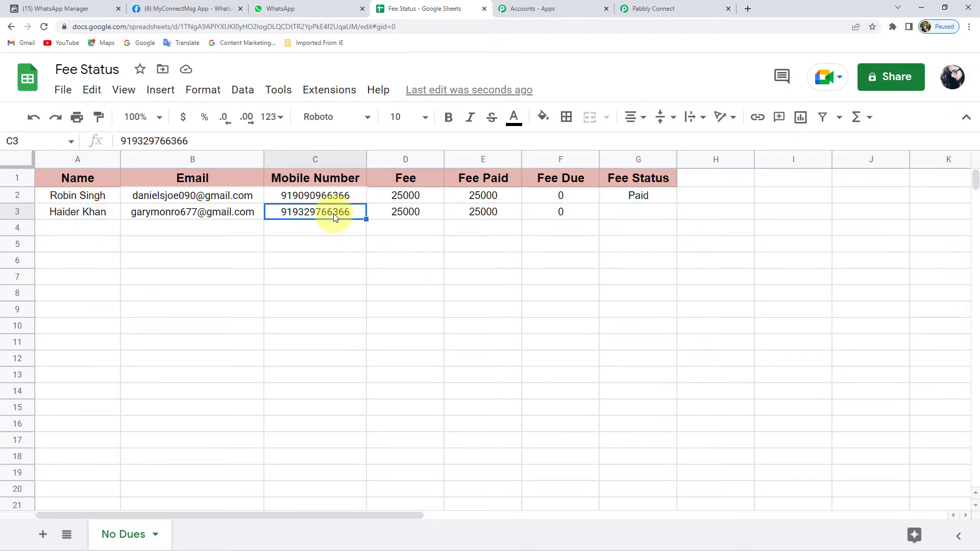
{"action": "left_click", "coordinate": [417, 218]}
{"action": "left_click", "coordinate": [513, 217]}
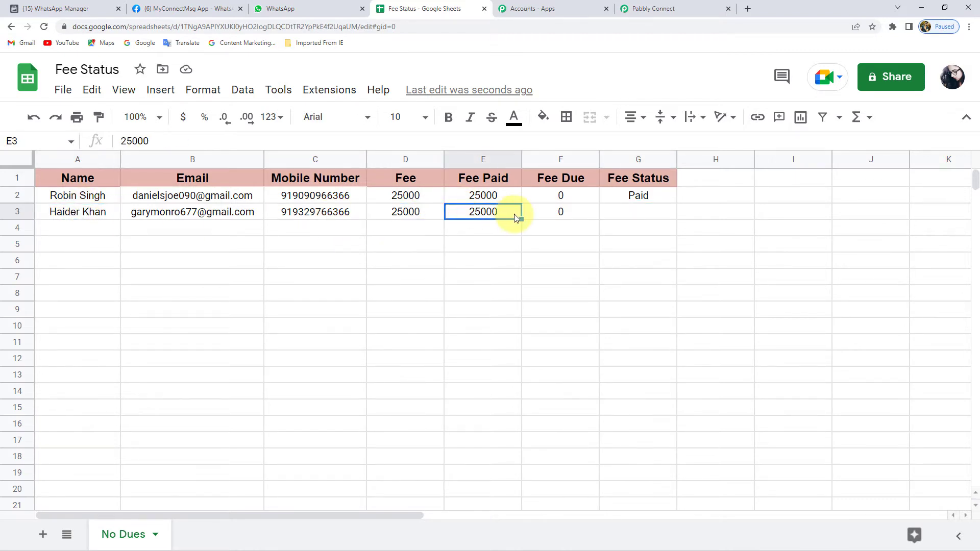
{"action": "left_click", "coordinate": [647, 215]}
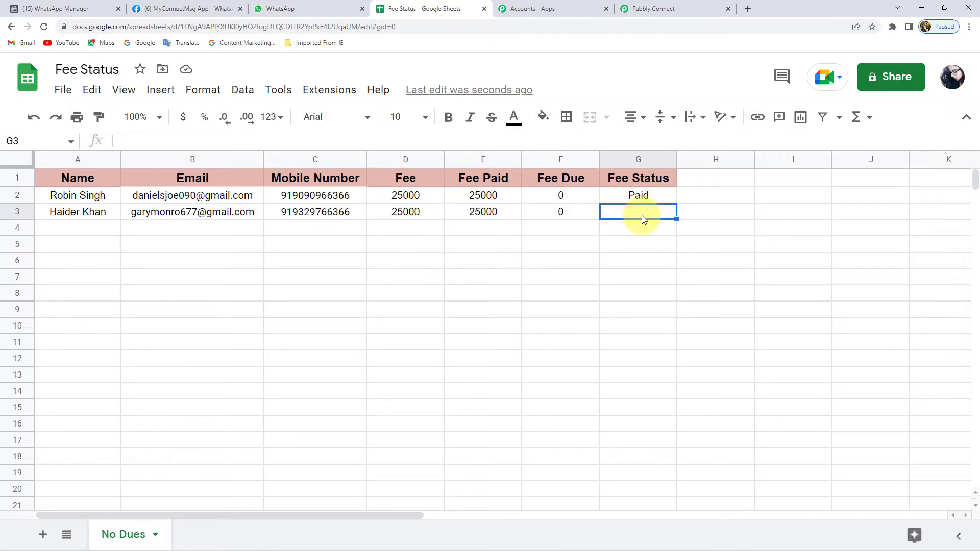
{"action": "left_click", "coordinate": [335, 218]}
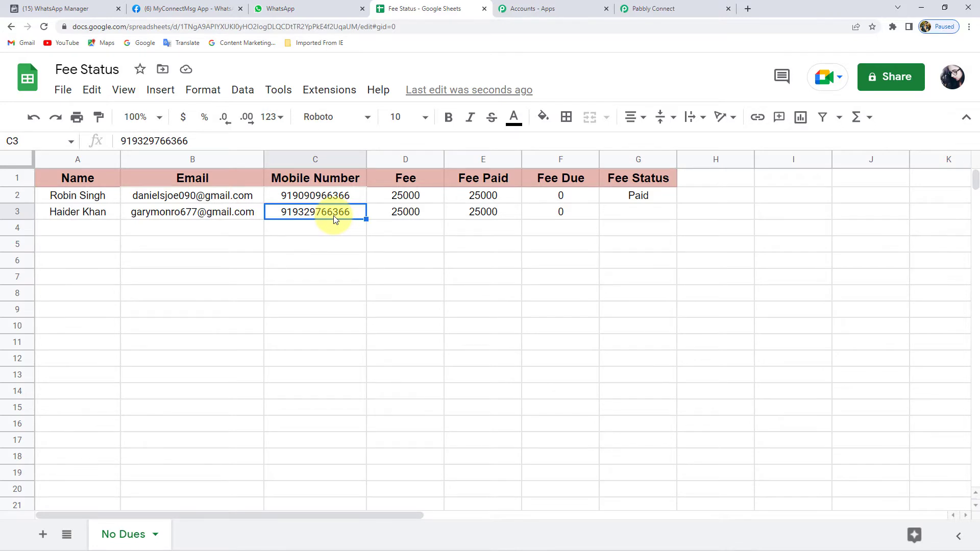
{"action": "left_click", "coordinate": [543, 212]}
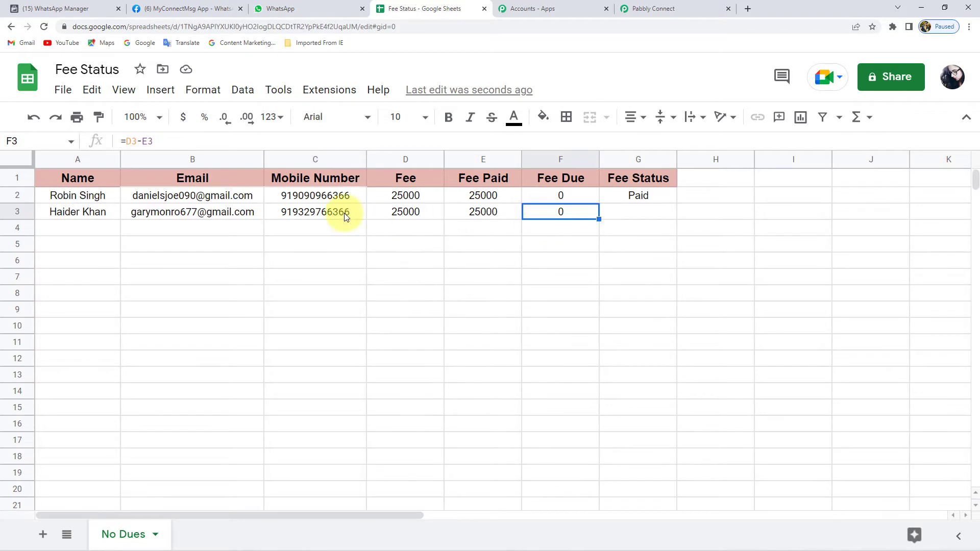
{"action": "left_click", "coordinate": [72, 218]}
{"action": "left_click", "coordinate": [429, 218]}
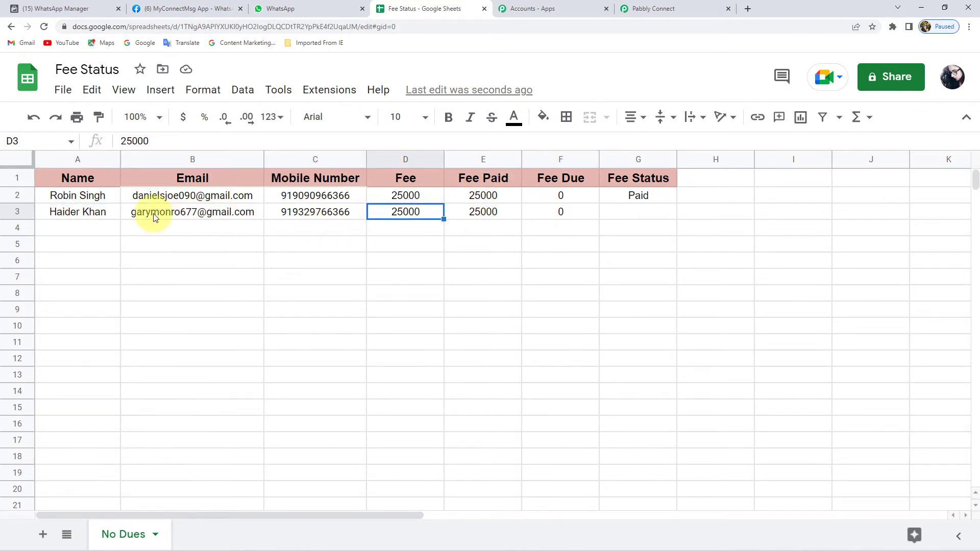
{"action": "left_click", "coordinate": [474, 217]}
- Set the Fee Status in G3 to Paid using the autocomplete suggestion
{"action": "left_click", "coordinate": [662, 220]}
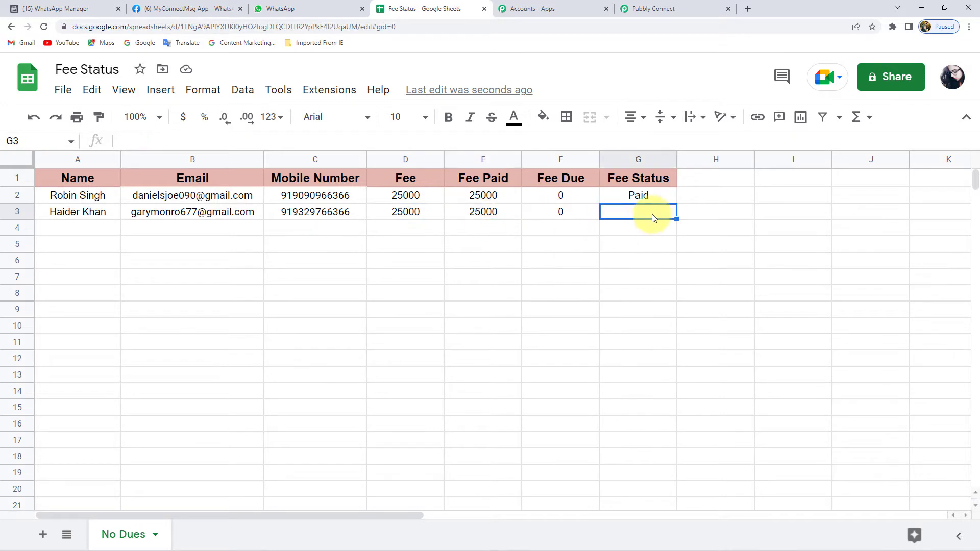
{"action": "type", "text": "Paid"}
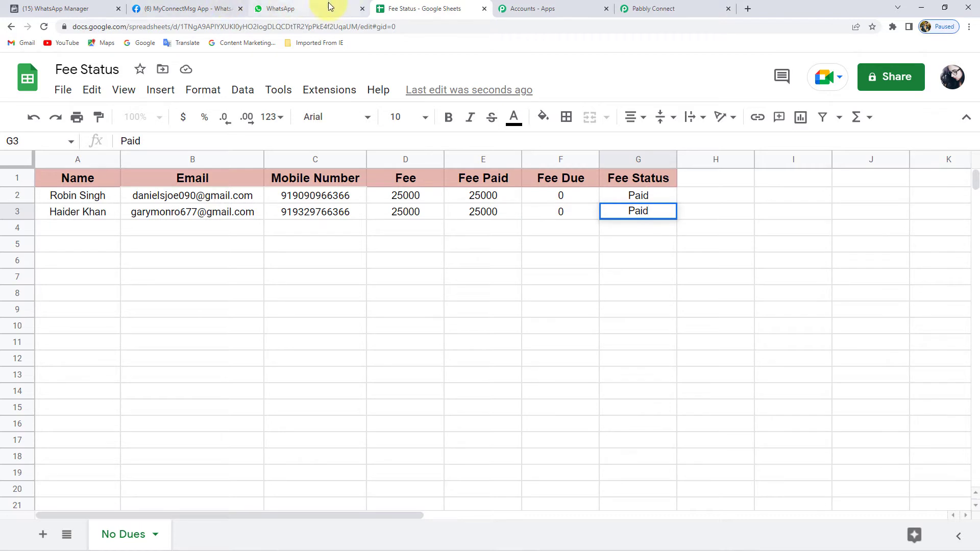
{"action": "left_click", "coordinate": [702, 230]}
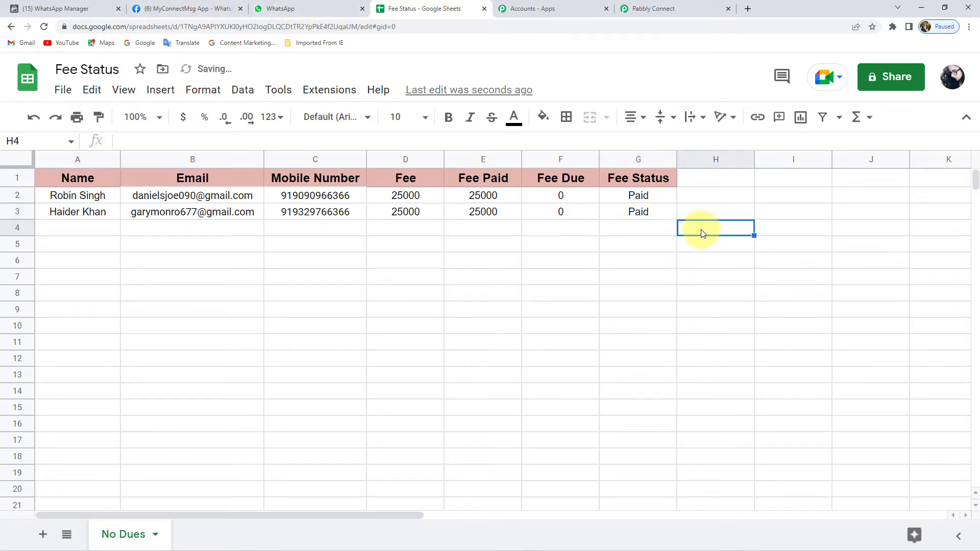
- Read the new 'cleared all dues' congratulations chat in WhatsApp Web, then return to Fee Status
{"action": "left_click", "coordinate": [290, 3]}
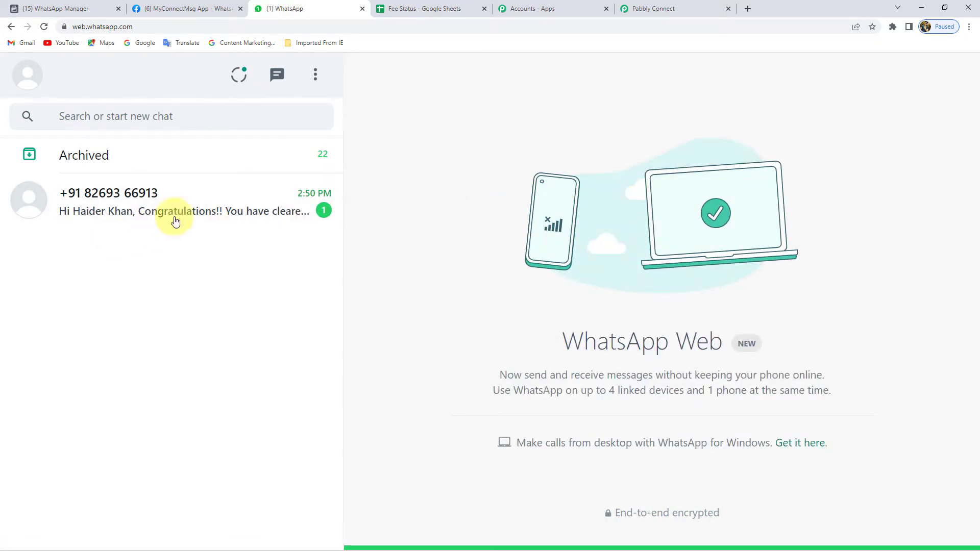
{"action": "left_click", "coordinate": [144, 205]}
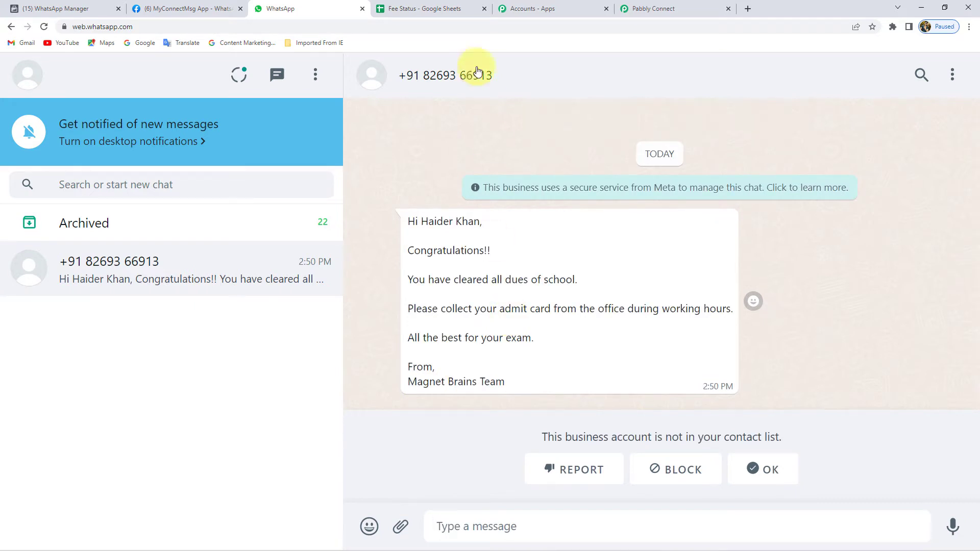
{"action": "left_click", "coordinate": [442, 14]}
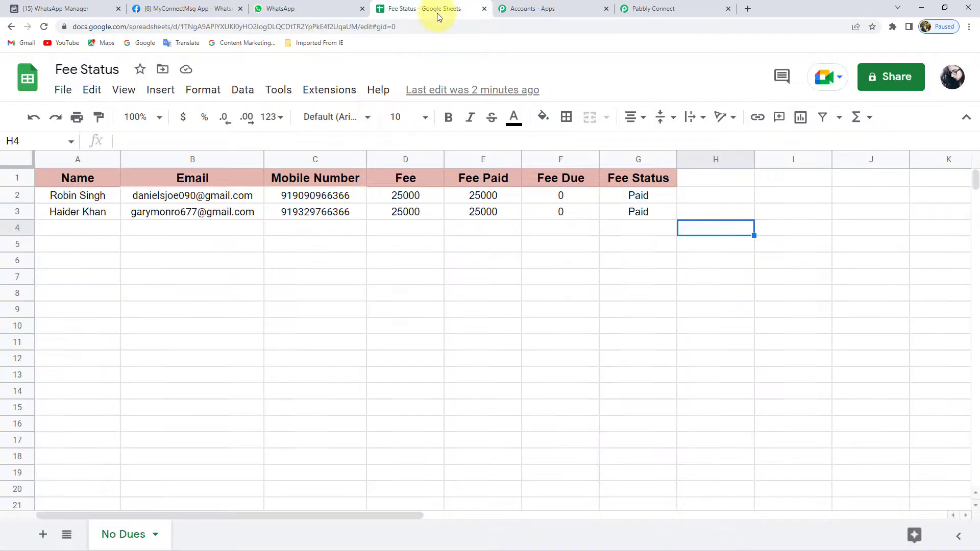
- Point out the second student's row, then switch to WhatsApp to show the received message
{"action": "left_click", "coordinate": [75, 213]}
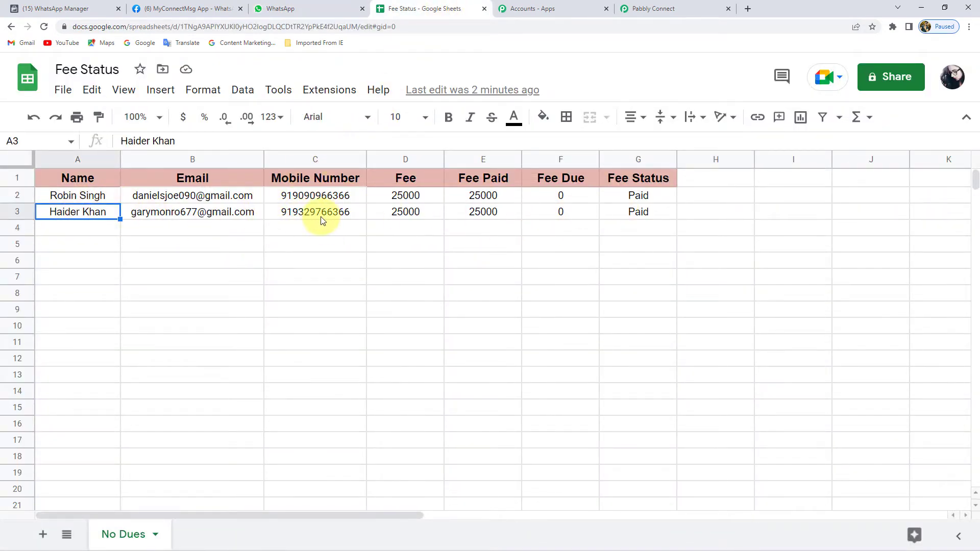
{"action": "left_click", "coordinate": [308, 8]}
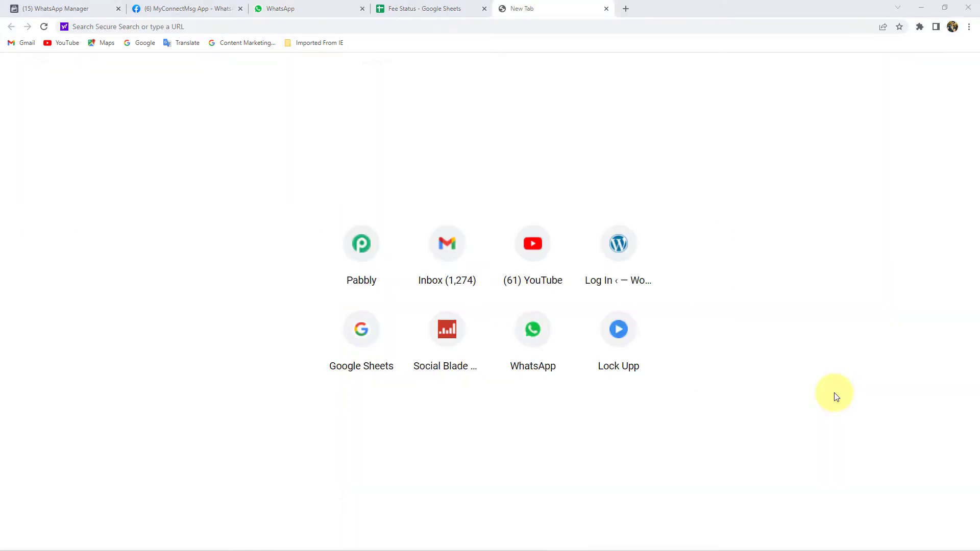
- Go to the Pabbly website, sign in, and launch Pabbly Connect from the apps list
{"action": "left_click", "coordinate": [398, 24]}
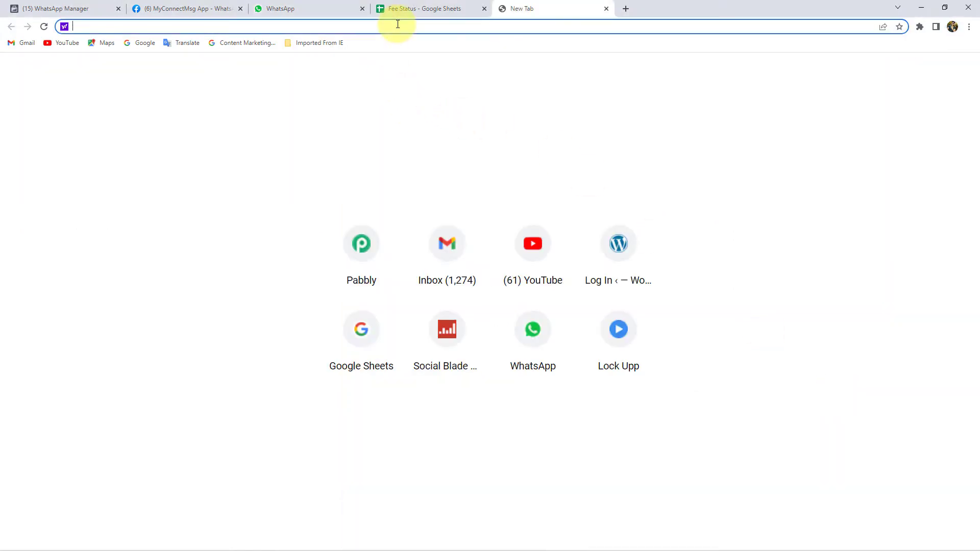
{"action": "type", "text": "pabbly"}
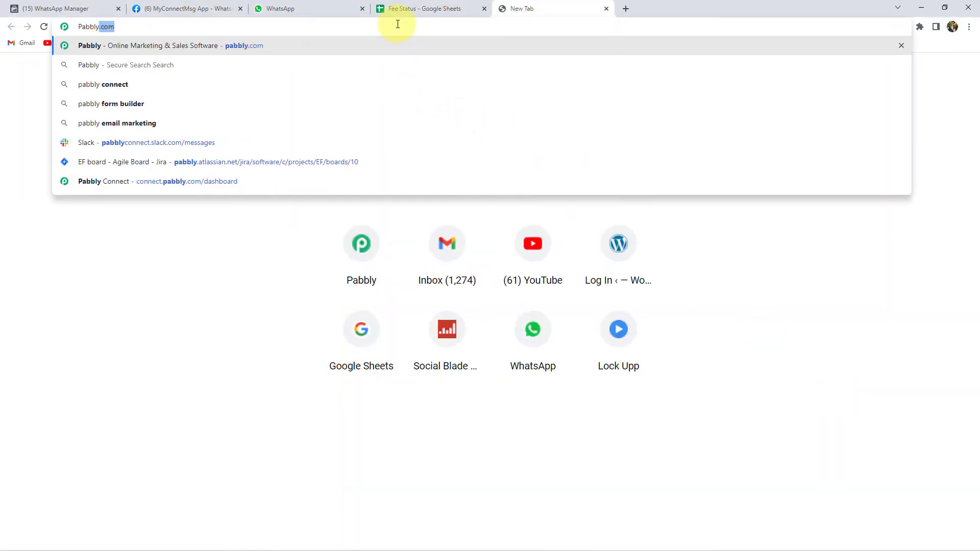
{"action": "key", "text": "Return"}
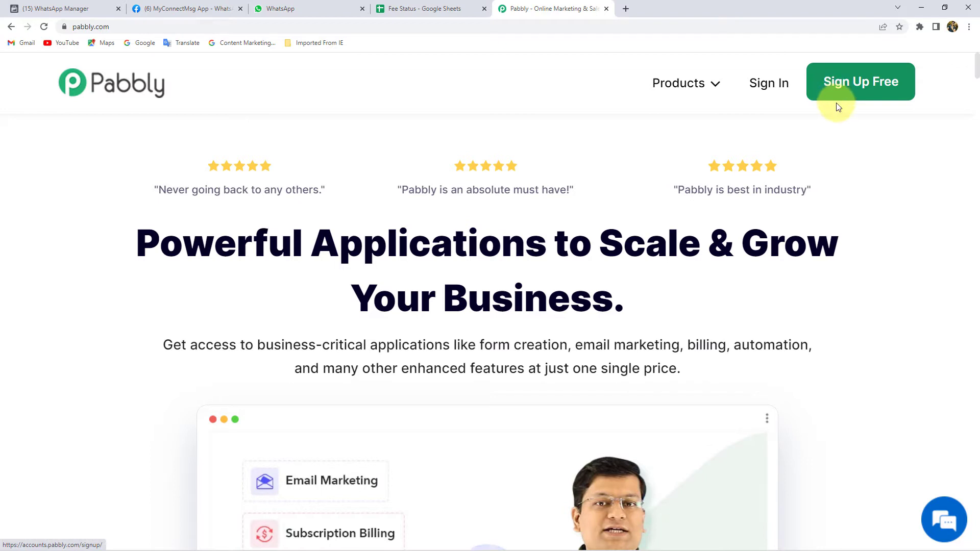
{"action": "left_click", "coordinate": [776, 88]}
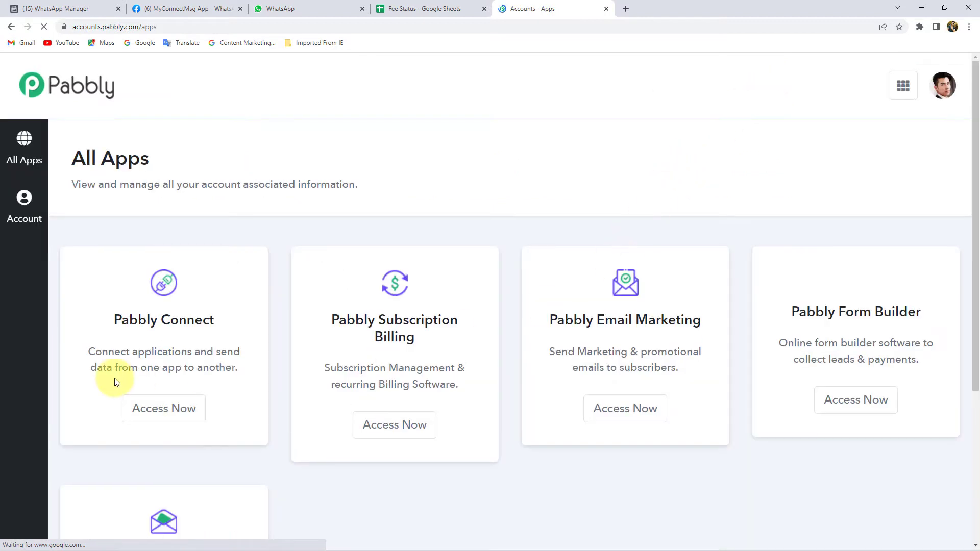
{"action": "left_click", "coordinate": [183, 414]}
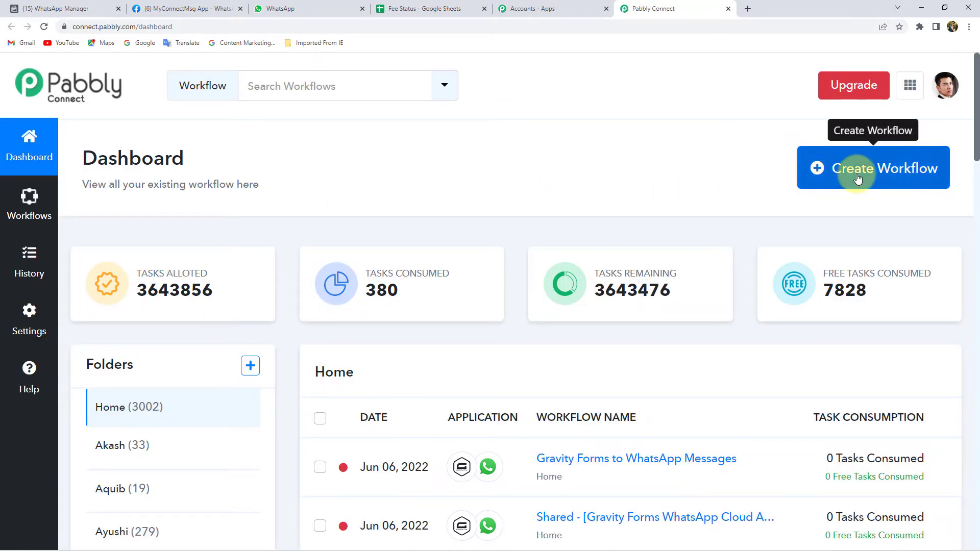
- Create a new workflow named 'Google Sheets to WhatsApp'
{"action": "left_click", "coordinate": [858, 178]}
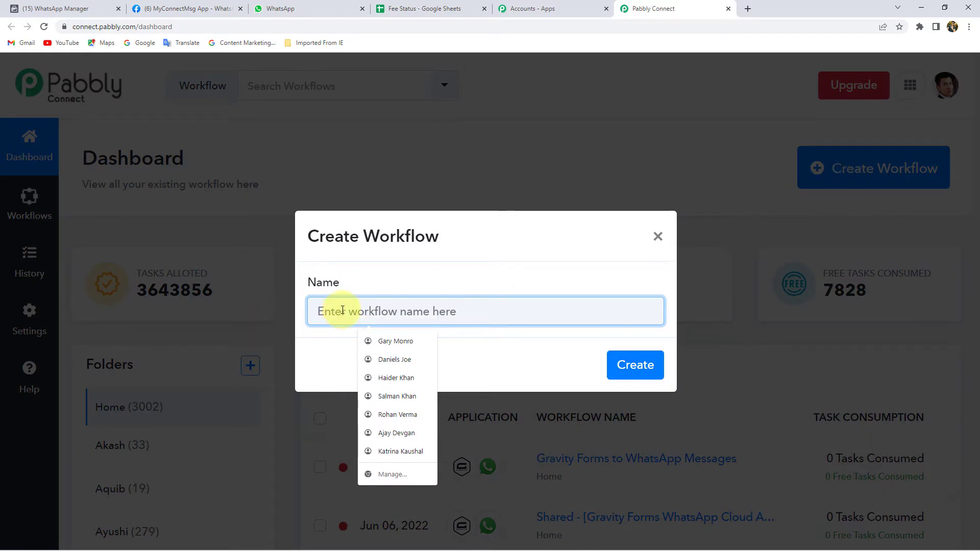
{"action": "type", "text": "Google Shee"}
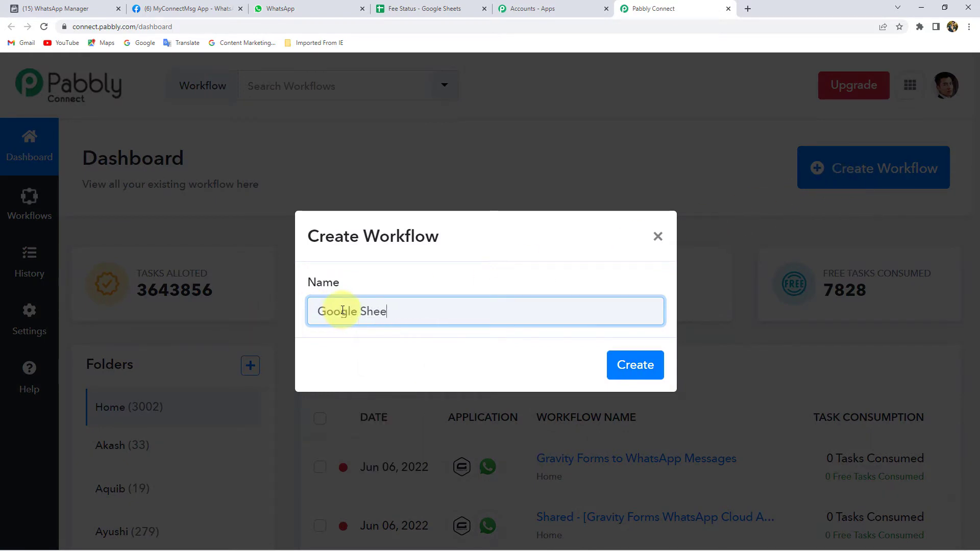
{"action": "type", "text": "ts to Whats"}
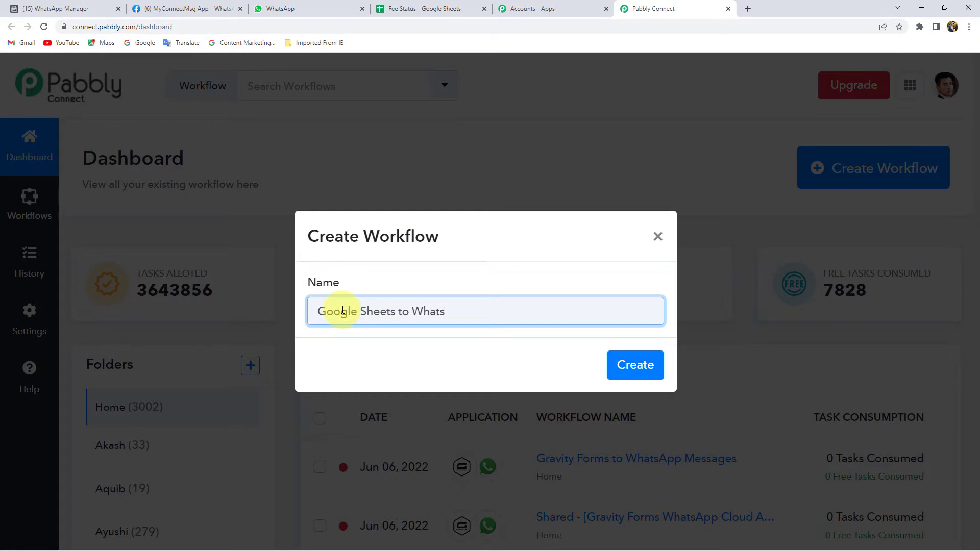
{"action": "type", "text": "App"}
{"action": "key", "text": "Return"}
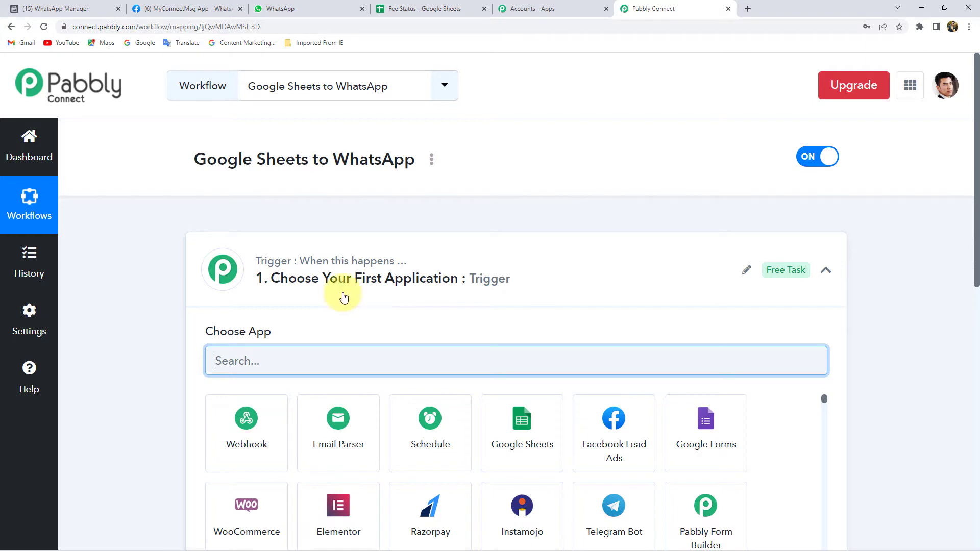
- Collapse the trigger's app chooser and highlight 'Google Sheets' in the workflow name
{"action": "left_click", "coordinate": [384, 276]}
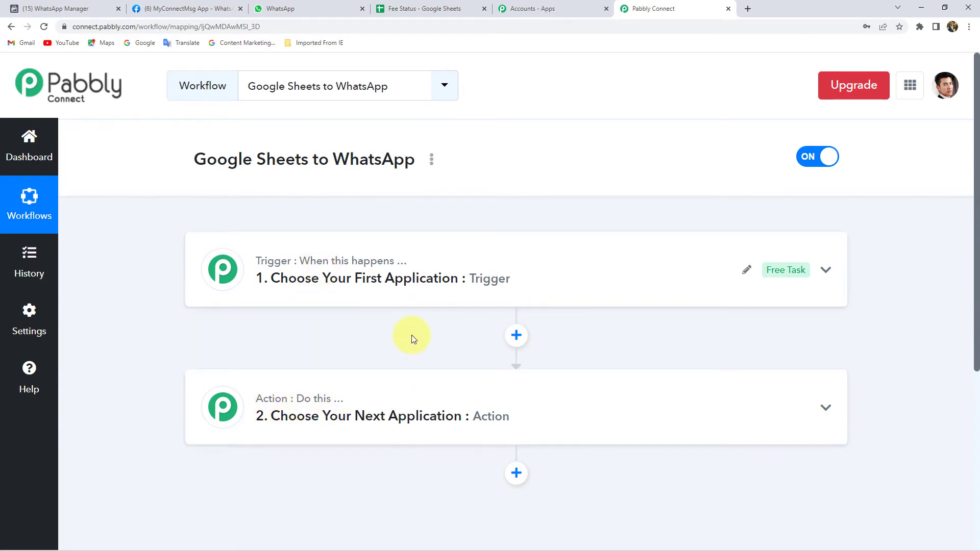
{"action": "left_click_drag", "start_coordinate": [196, 160], "coordinate": [307, 162]}
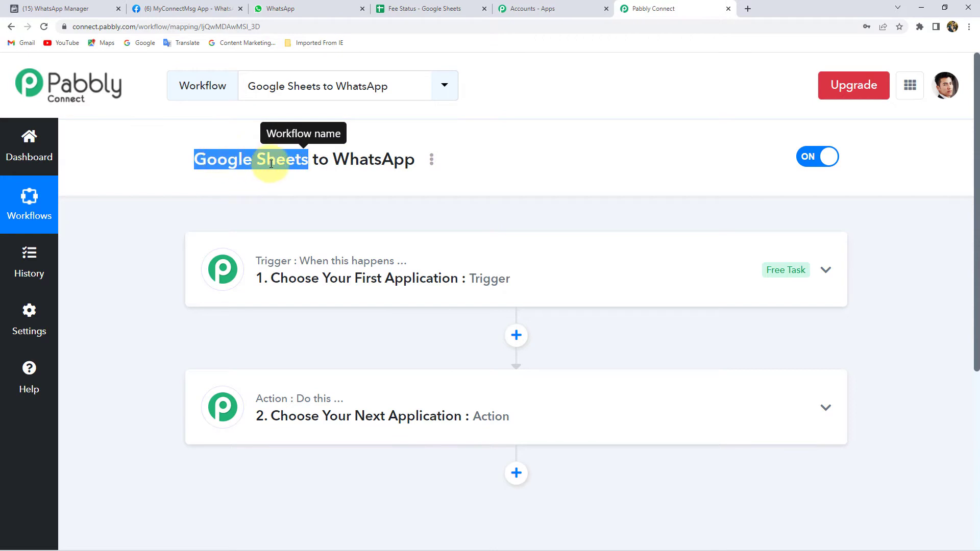
- Review the first student's row: name, mobile, fee 25000, fee paid 25000, status Paid
{"action": "left_click", "coordinate": [386, 4]}
{"action": "left_click", "coordinate": [143, 277]}
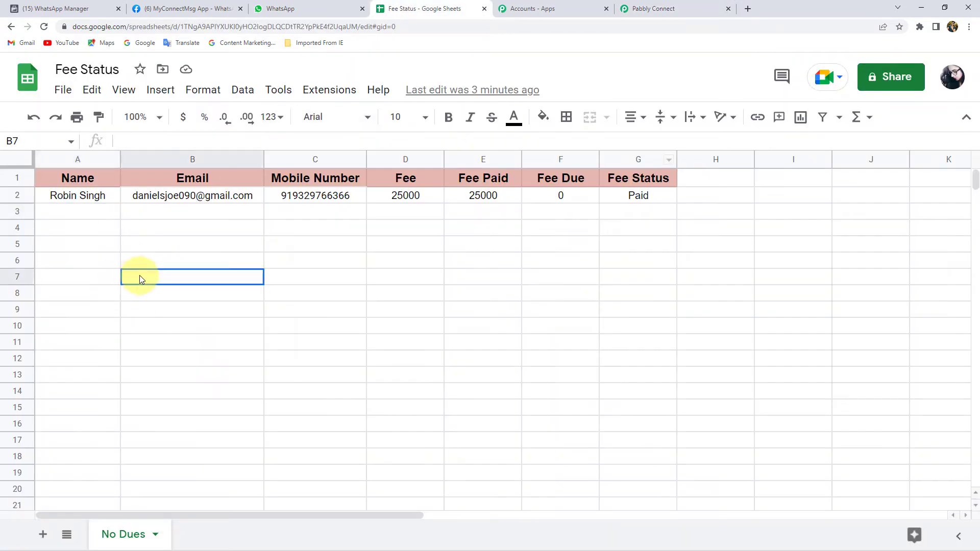
{"action": "left_click", "coordinate": [82, 202]}
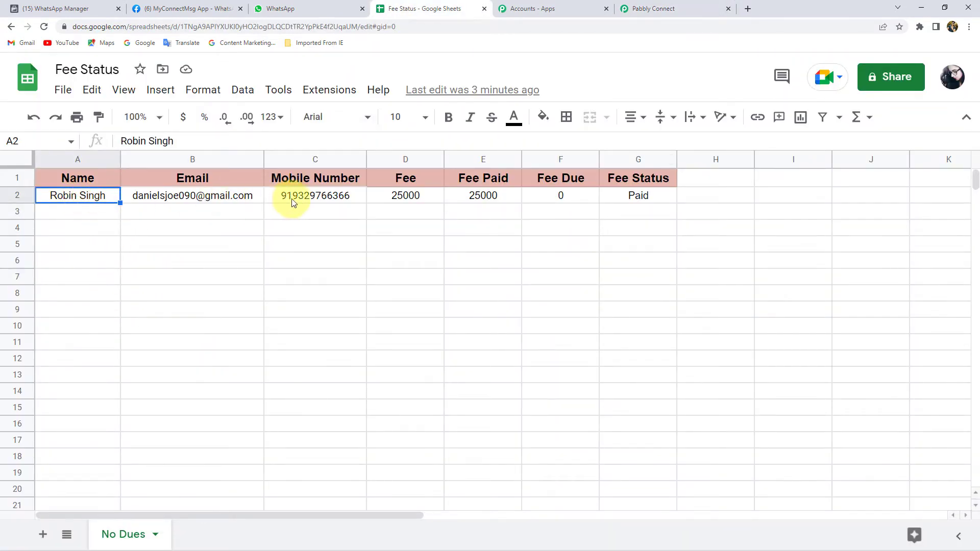
{"action": "left_click", "coordinate": [323, 199]}
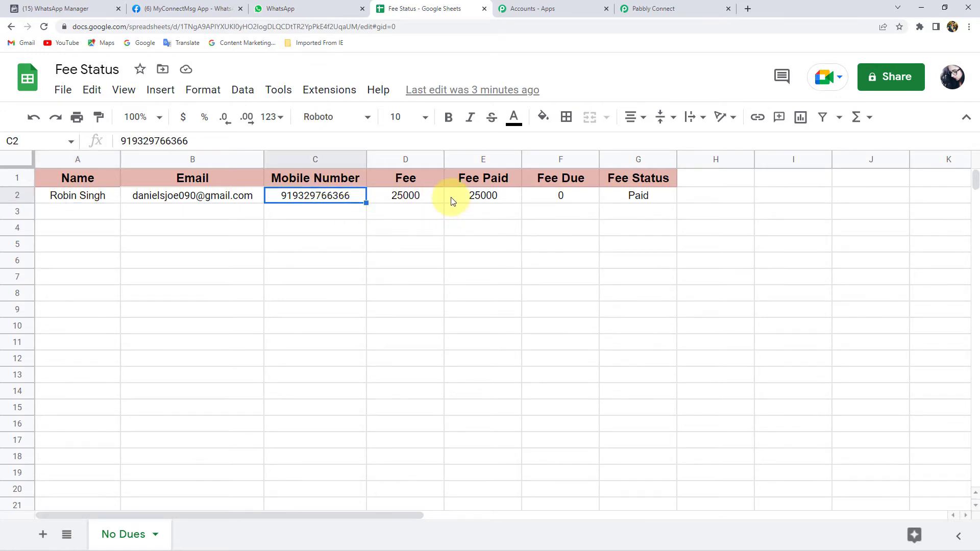
{"action": "left_click", "coordinate": [432, 199]}
{"action": "left_click", "coordinate": [502, 200]}
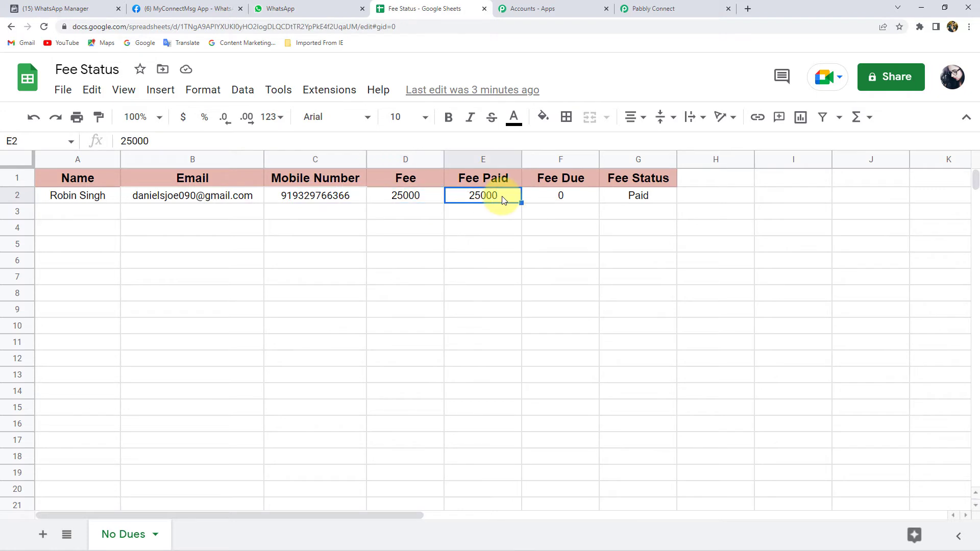
{"action": "left_click", "coordinate": [653, 200]}
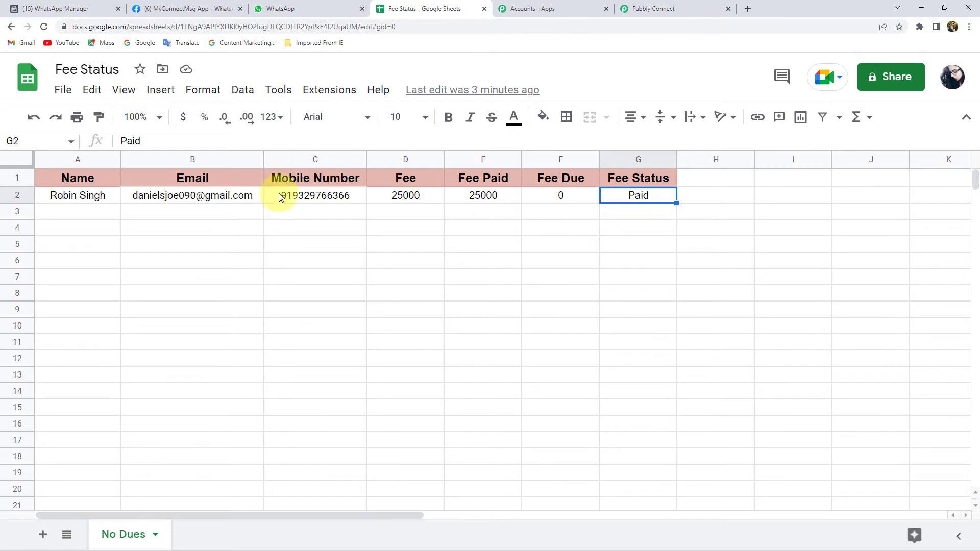
{"action": "left_click", "coordinate": [305, 197]}
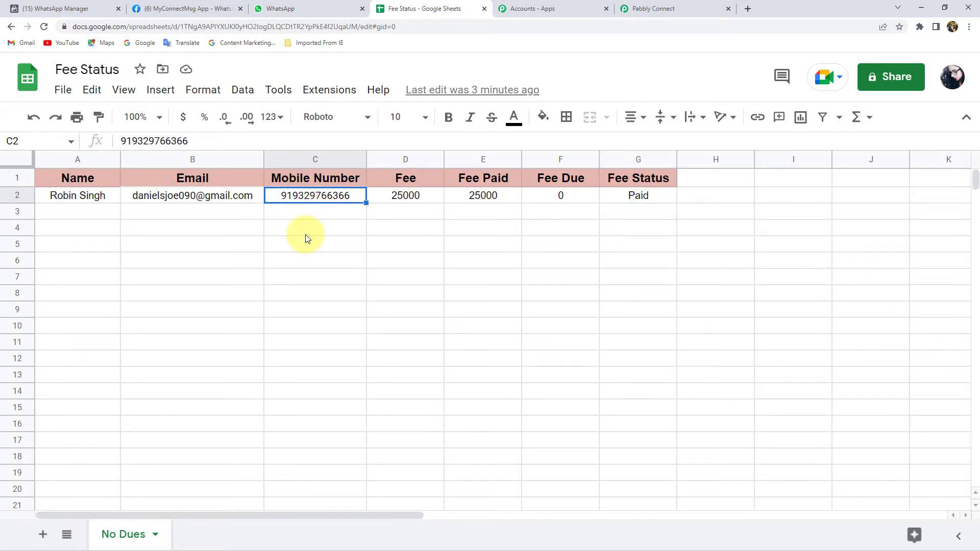
{"action": "left_click", "coordinate": [645, 8]}
- Set the trigger app to Google Sheets with the 'New or Updated Spreadsheet Row' event
{"action": "left_click", "coordinate": [353, 266]}
{"action": "left_click", "coordinate": [276, 363]}
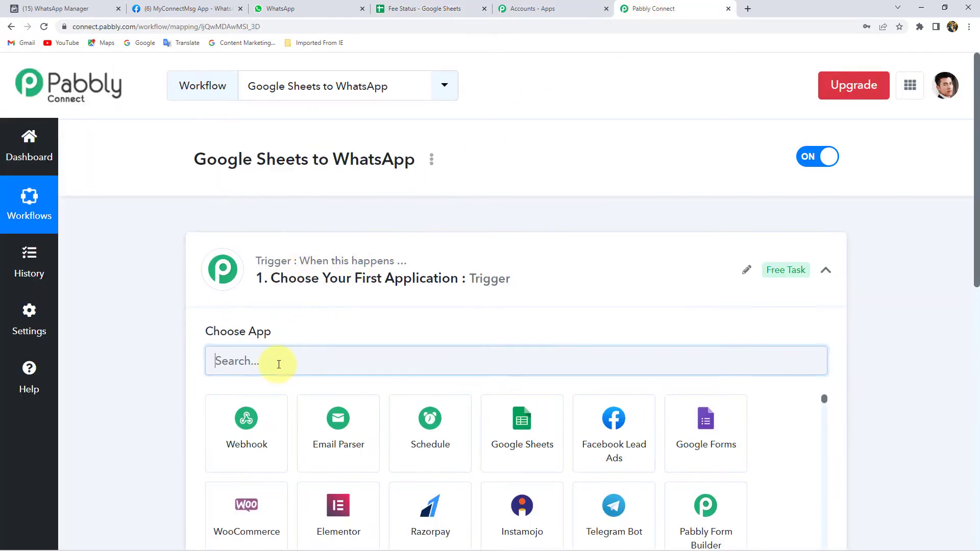
{"action": "type", "text": "Googl"}
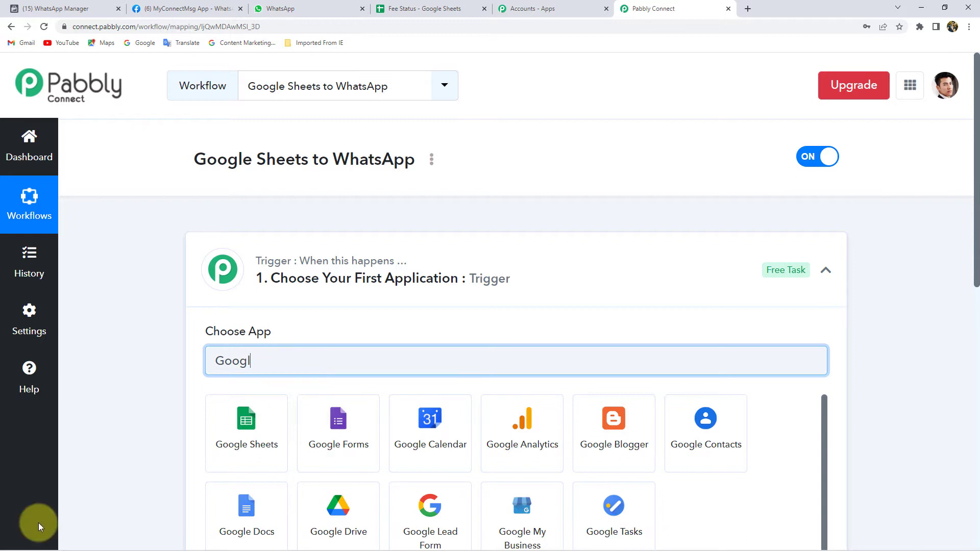
{"action": "left_click", "coordinate": [241, 448]}
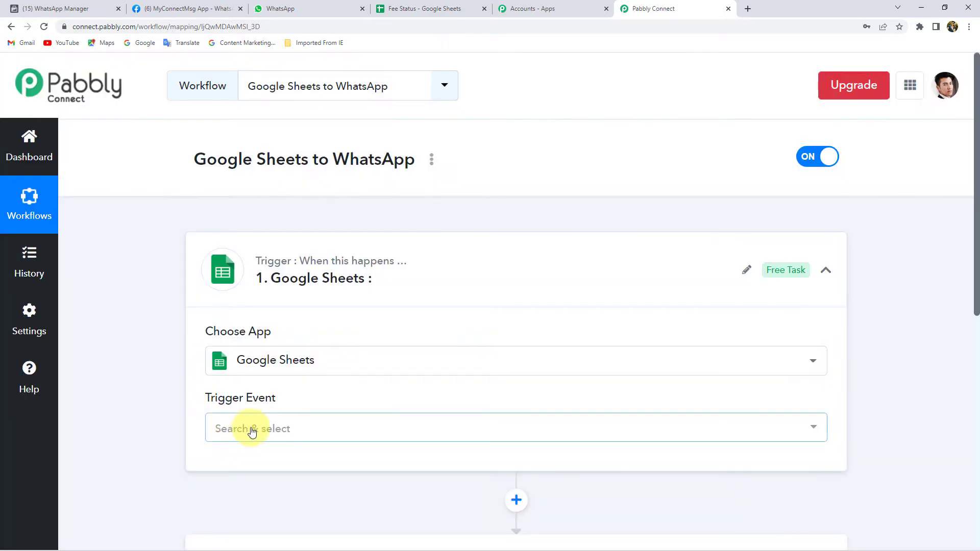
{"action": "left_click", "coordinate": [251, 429]}
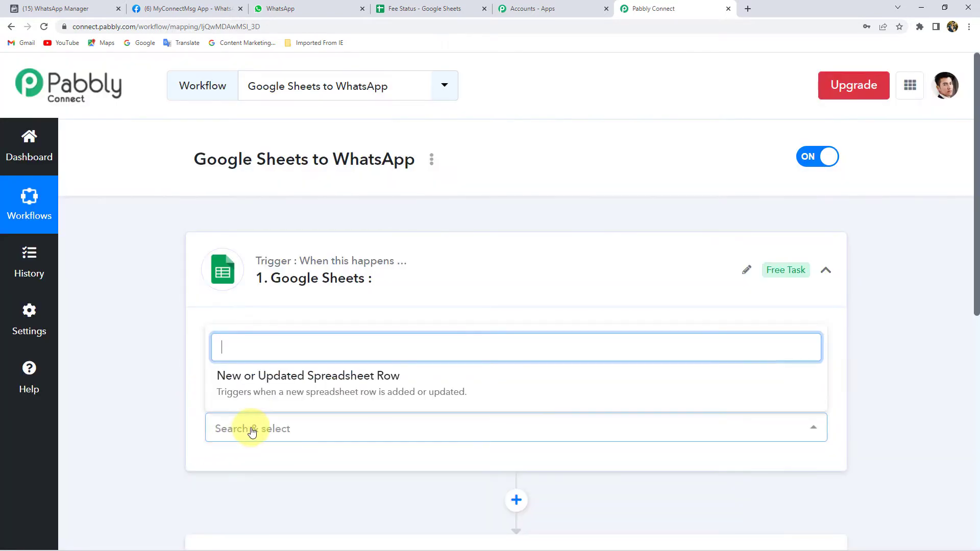
{"action": "left_click", "coordinate": [276, 381]}
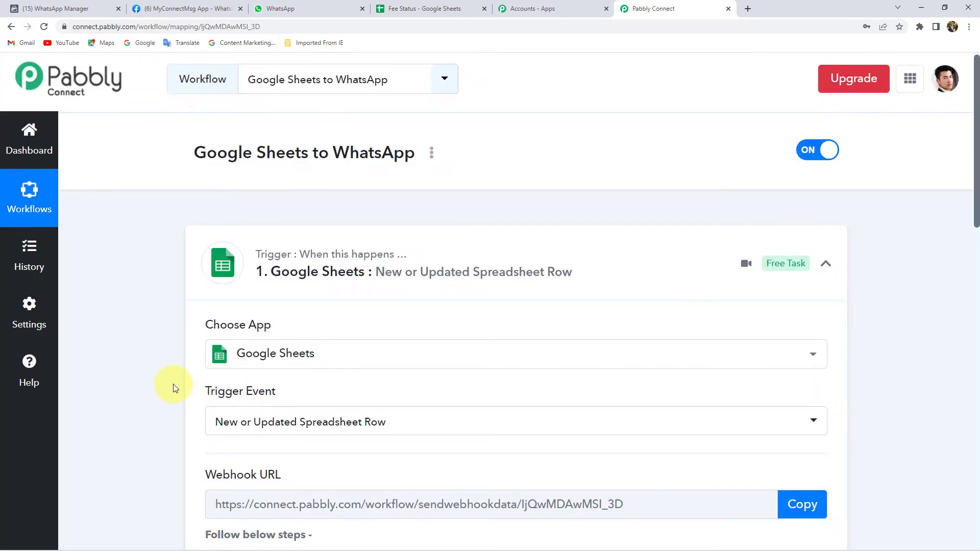
- Copy the trigger's webhook URL and review the listed setup steps
{"action": "scroll", "coordinate": [173, 384], "scroll_direction": "down", "scroll_amount": 4}
{"action": "double_click", "coordinate": [250, 278]}
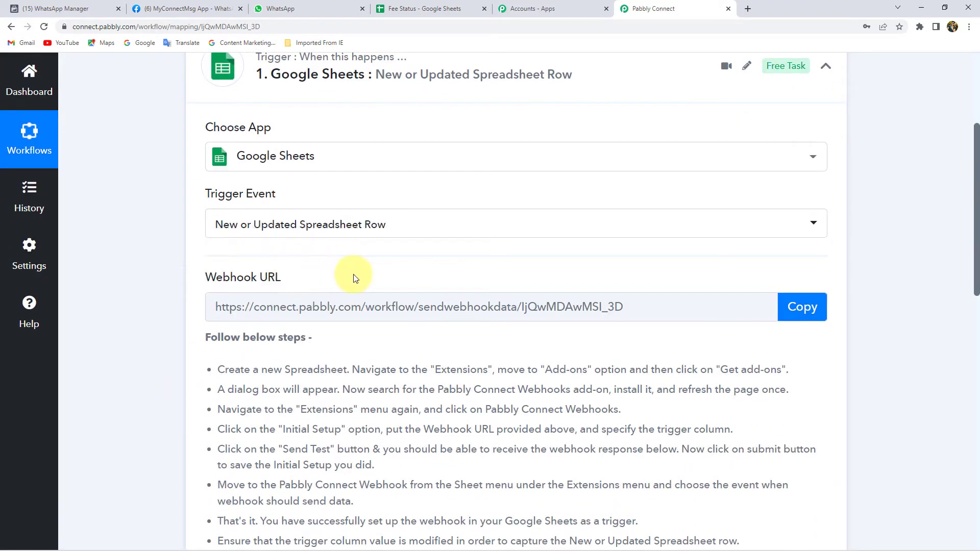
{"action": "left_click", "coordinate": [791, 308]}
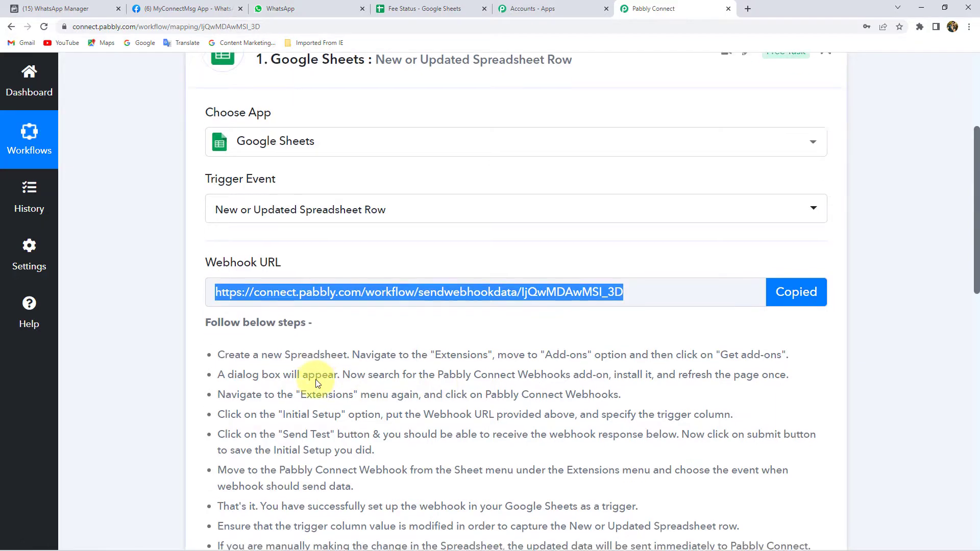
{"action": "scroll", "coordinate": [317, 383], "scroll_direction": "down", "scroll_amount": 3}
{"action": "left_click_drag", "start_coordinate": [219, 215], "coordinate": [614, 472]}
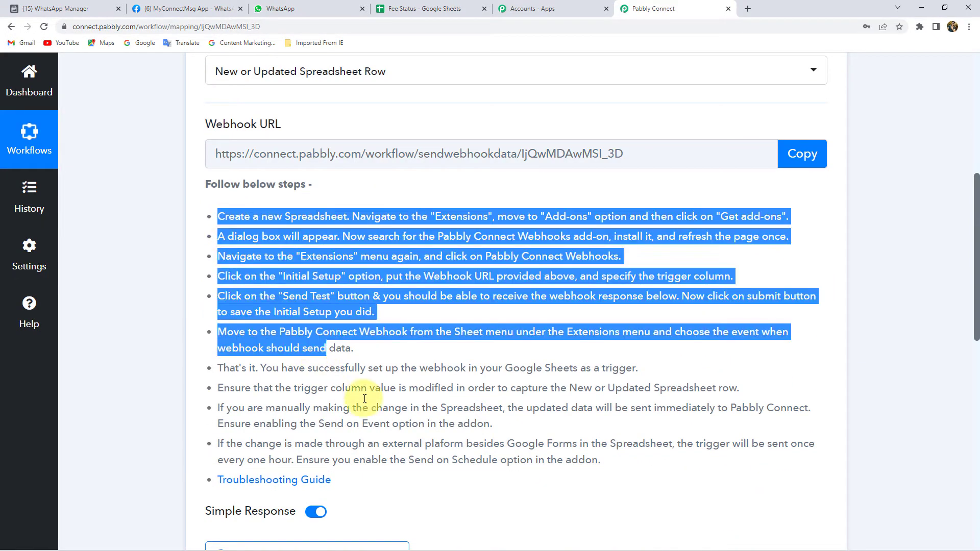
{"action": "left_click", "coordinate": [620, 468]}
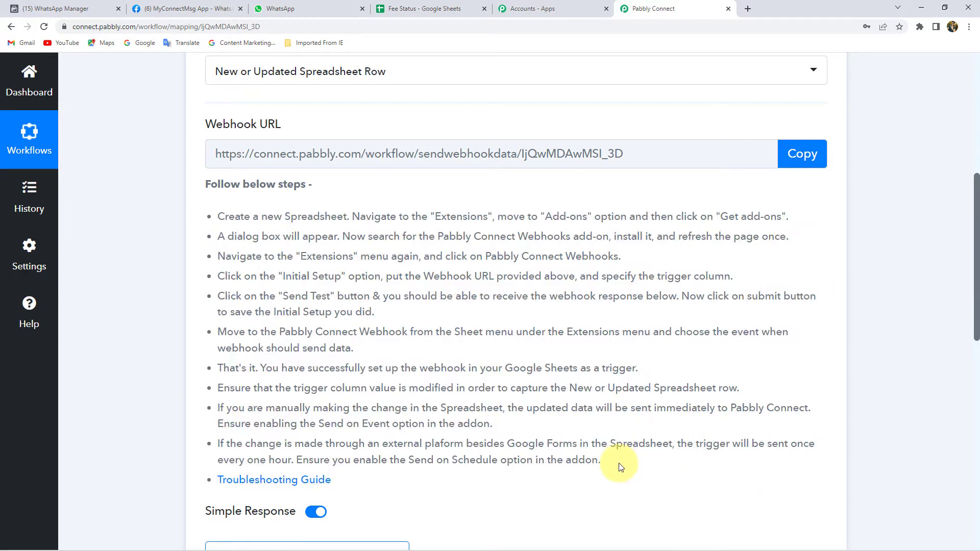
{"action": "left_click", "coordinate": [423, 8]}
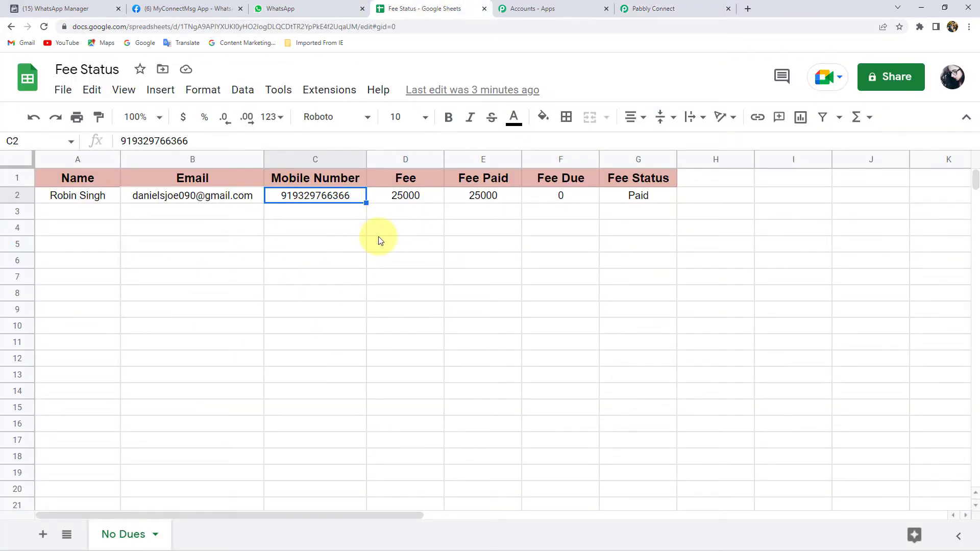
- Choose Extensions > Add-ons > Get add-ons in the Fee Status spreadsheet
{"action": "left_click", "coordinate": [337, 94]}
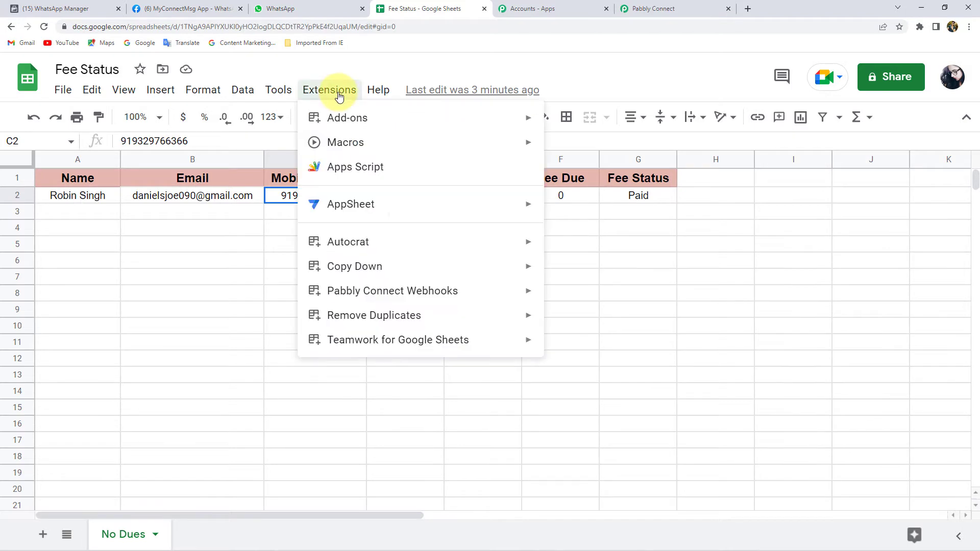
{"action": "mouse_move", "coordinate": [347, 118]}
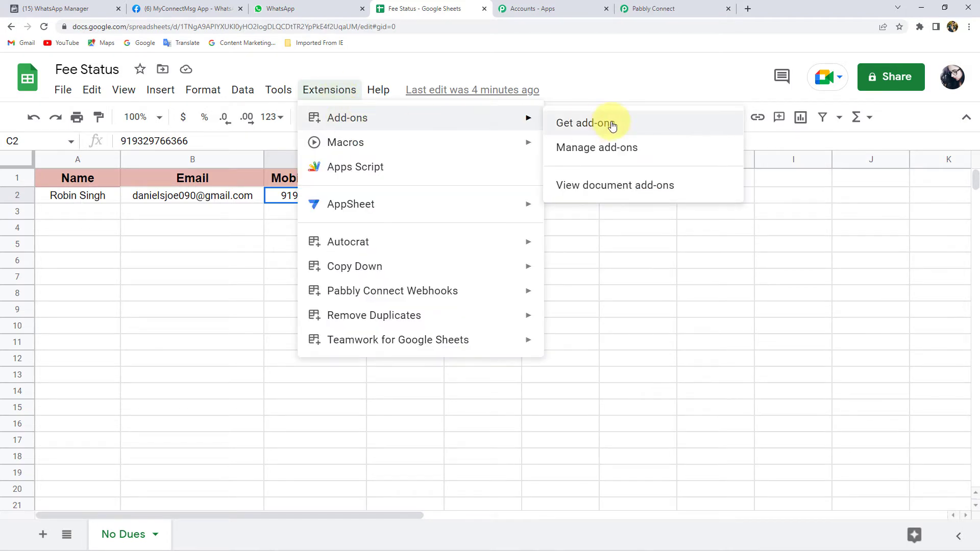
{"action": "left_click", "coordinate": [610, 124]}
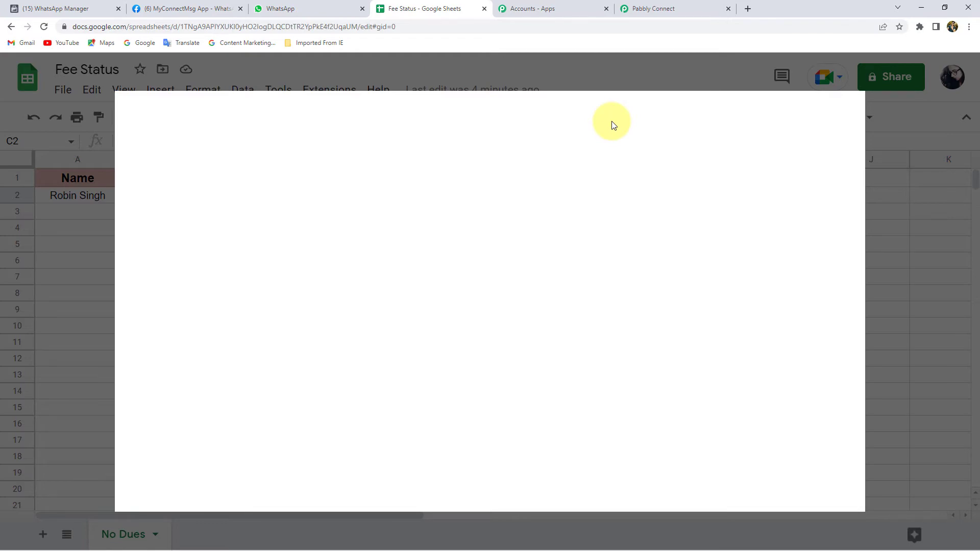
- Search the Marketplace for 'Pabbly Connect Webhooks' and confirm it shows as already installed
{"action": "type", "text": "pa"}
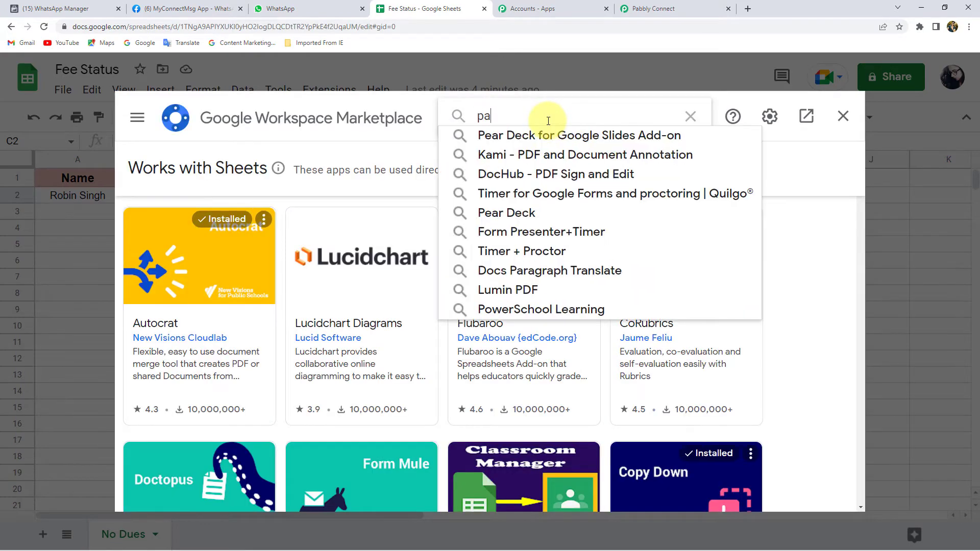
{"action": "type", "text": "bbl"}
{"action": "left_click", "coordinate": [547, 136]}
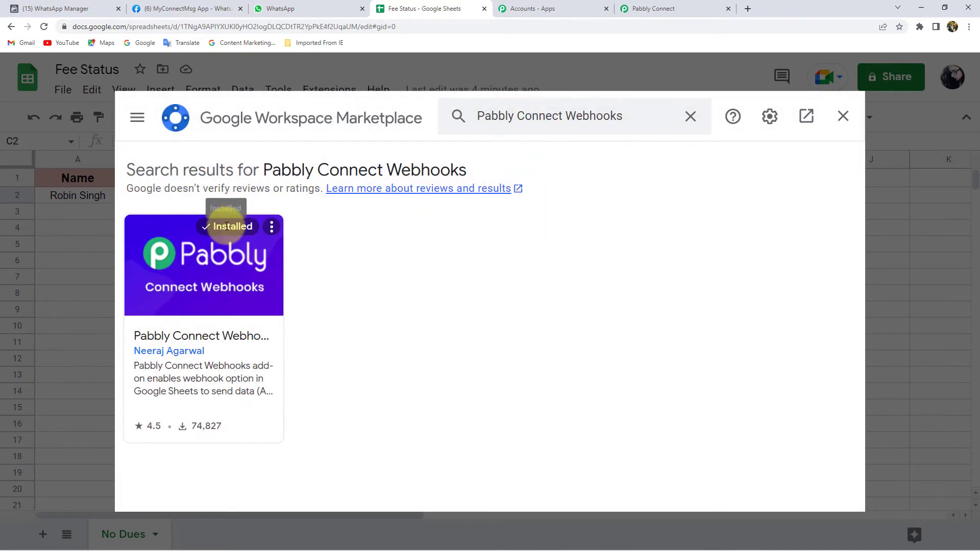
{"action": "double_click", "coordinate": [224, 228]}
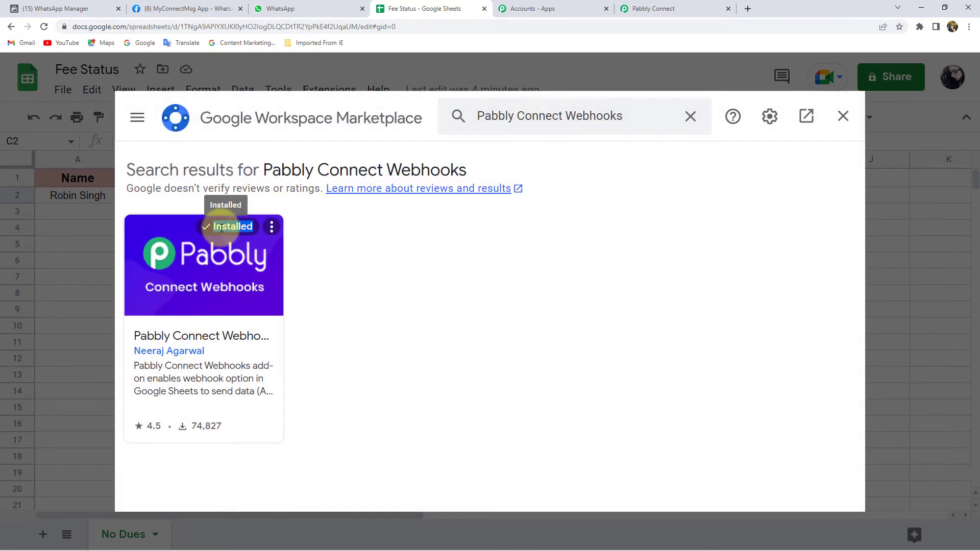
- Close the marketplace and reload the Fee Status spreadsheet
{"action": "left_click", "coordinate": [394, 230]}
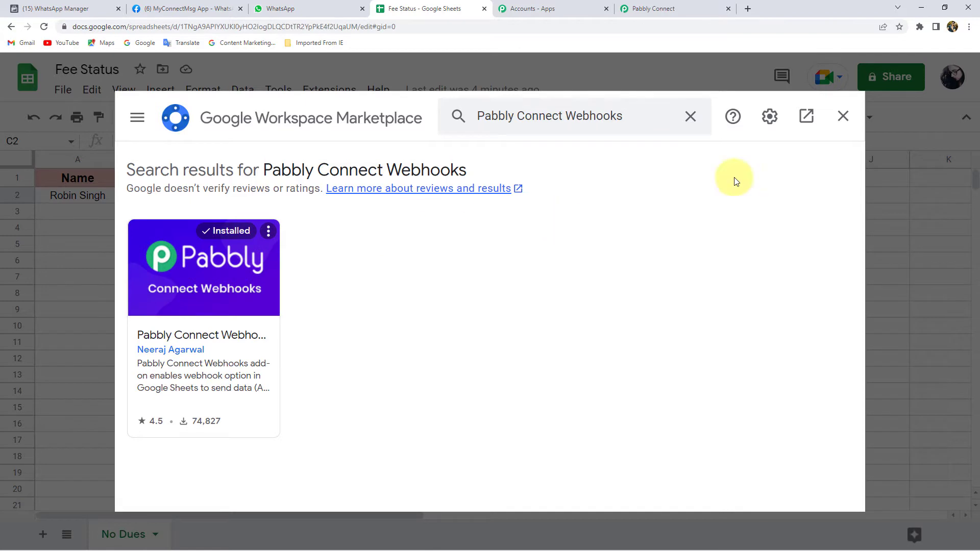
{"action": "left_click", "coordinate": [843, 116]}
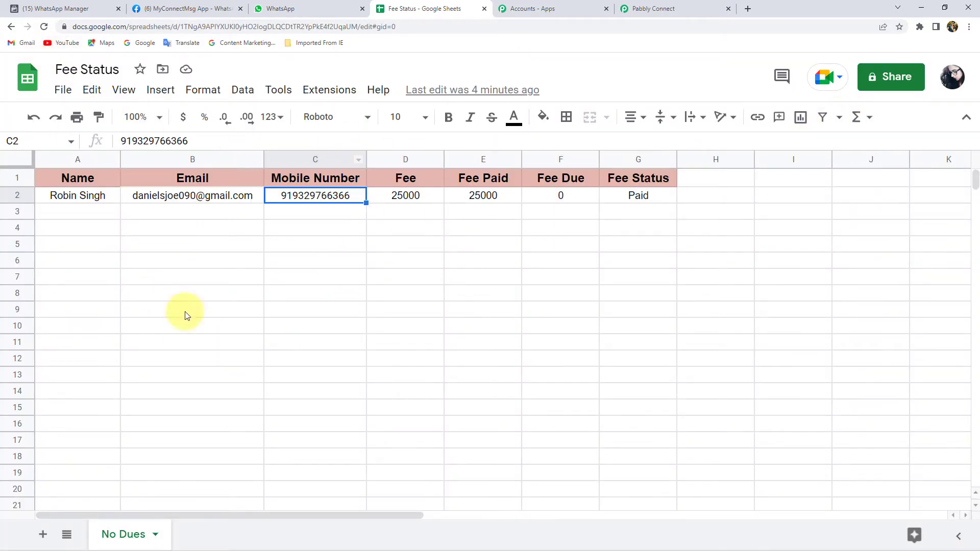
{"action": "left_click", "coordinate": [44, 28]}
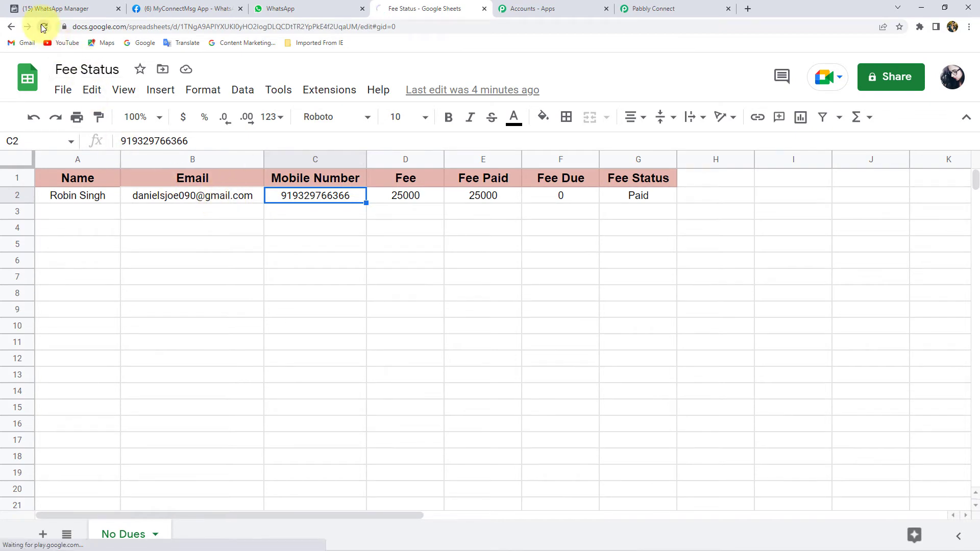
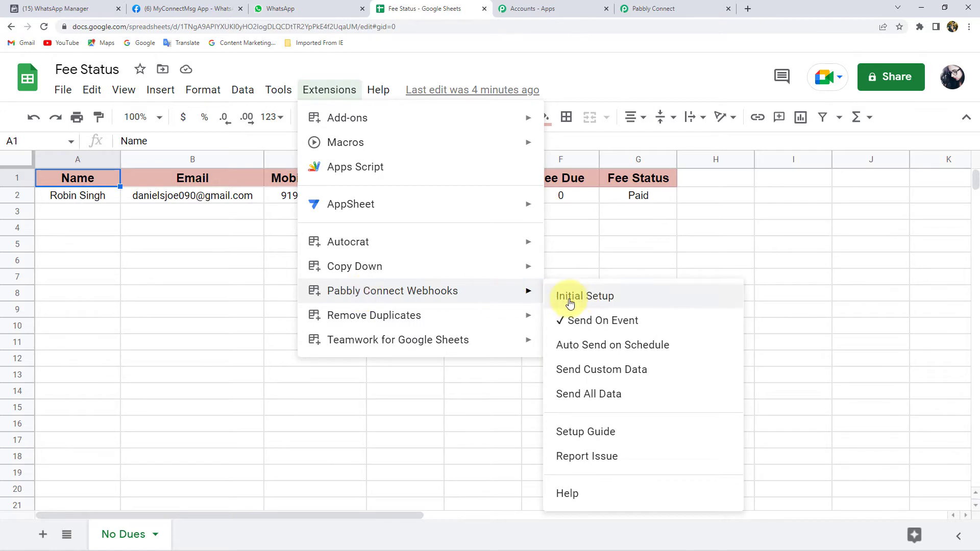
- Open the Pabbly Connect Webhooks Initial Setup dialog and read its one-Google-account login error
{"action": "left_click", "coordinate": [572, 300]}
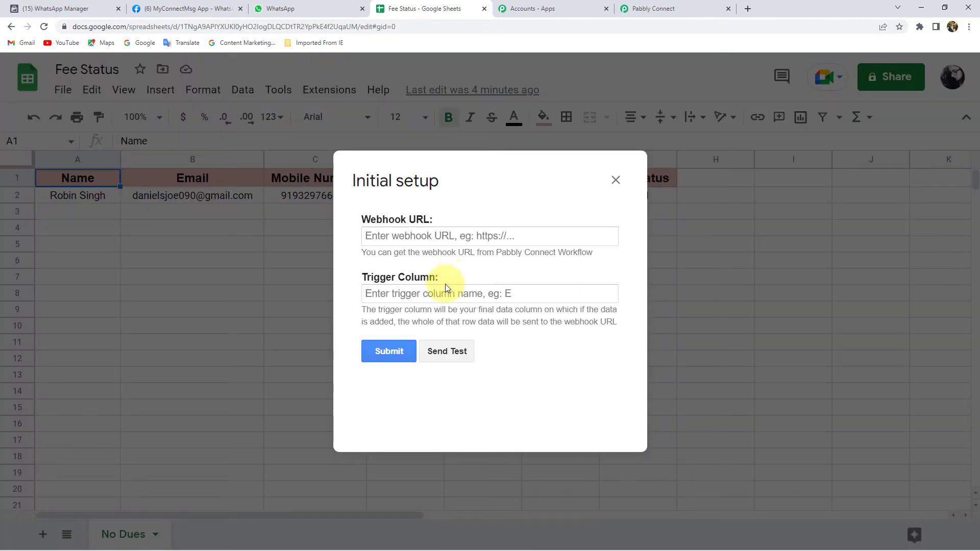
{"action": "left_click_drag", "start_coordinate": [392, 379], "coordinate": [407, 407]}
{"action": "left_click", "coordinate": [391, 400]}
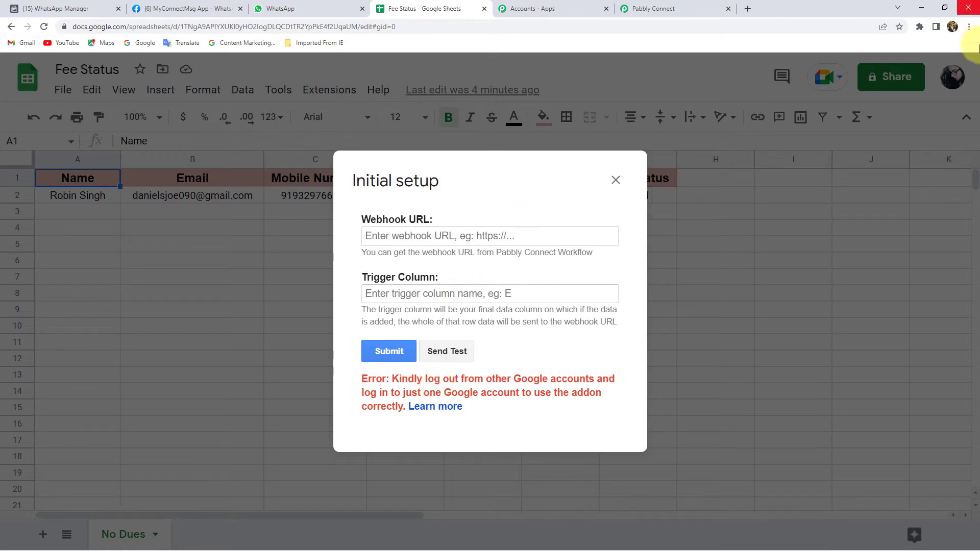
- Review the now error-free dialog's Webhook URL and Trigger Column fields, then view the Pabbly workflow page
{"action": "left_click", "coordinate": [970, 26]}
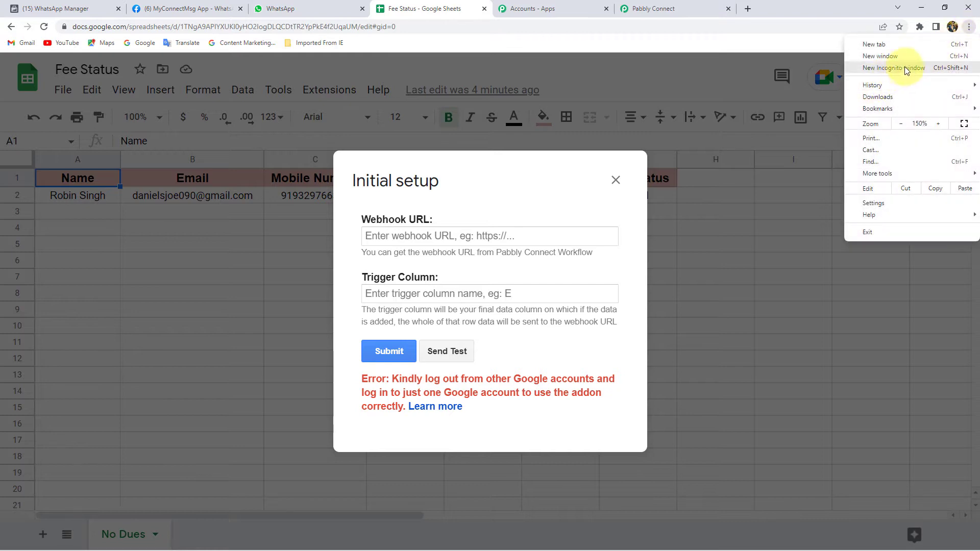
{"action": "left_click", "coordinate": [664, 72]}
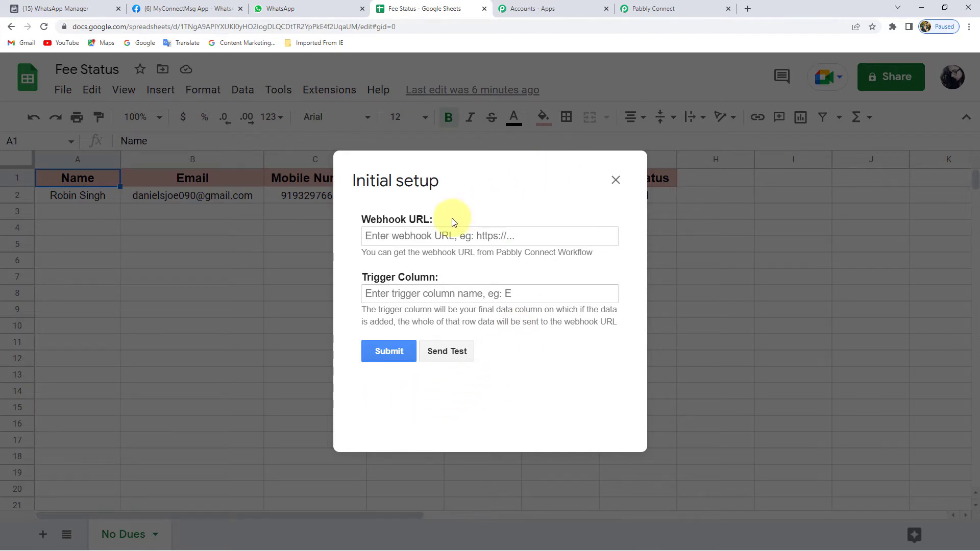
{"action": "left_click_drag", "start_coordinate": [361, 220], "coordinate": [432, 220]}
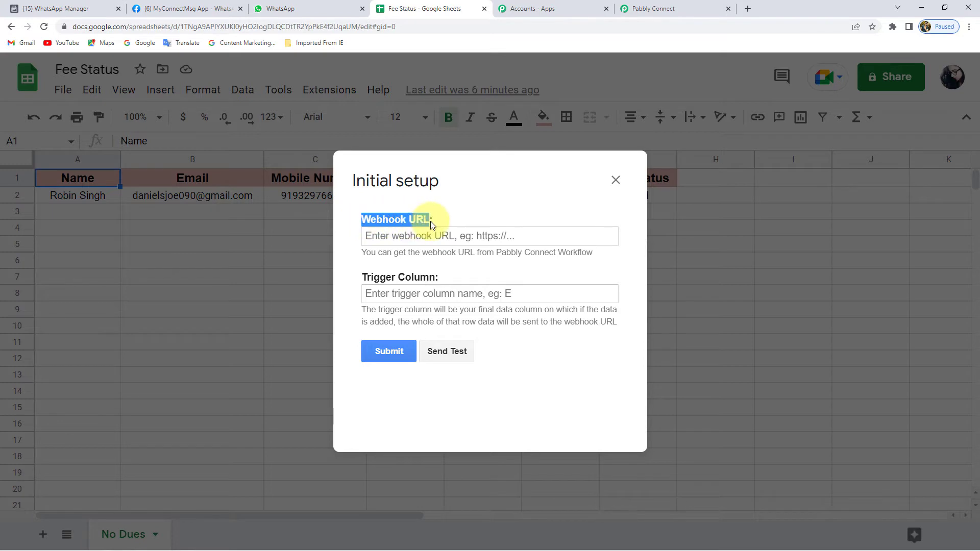
{"action": "double_click", "coordinate": [416, 278]}
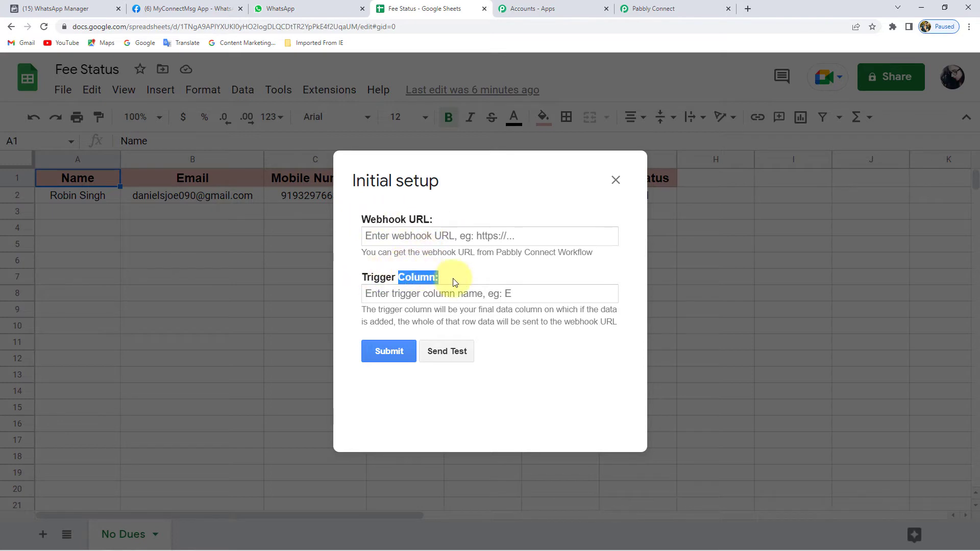
{"action": "left_click", "coordinate": [434, 279]}
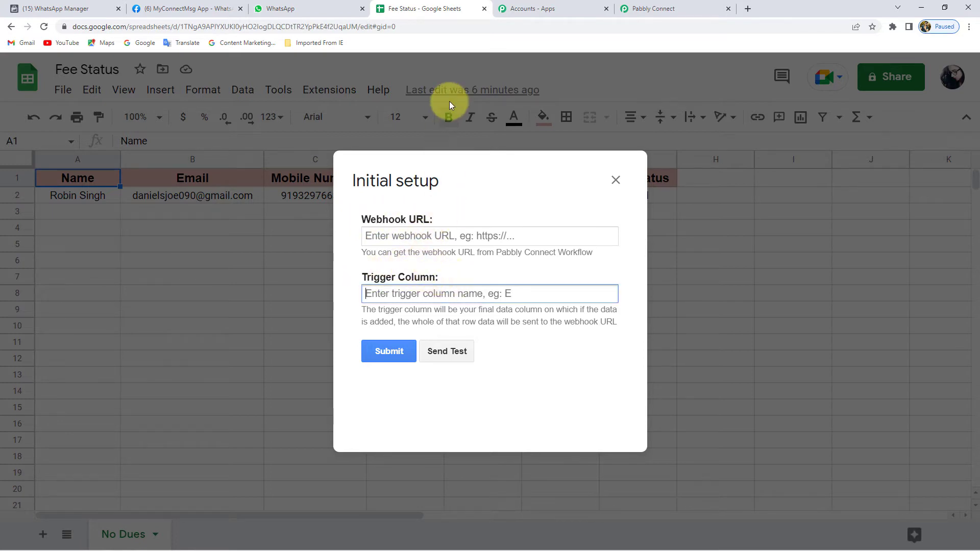
{"action": "left_click", "coordinate": [663, 7]}
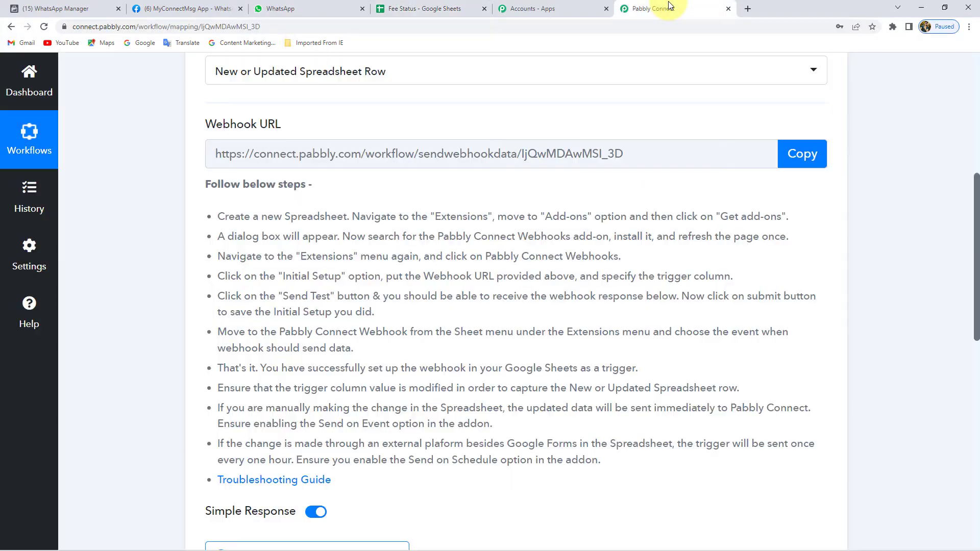
- Copy the Pabbly webhook URL, paste it into the Sheets Webhook URL field, and close the dialog
{"action": "left_click", "coordinate": [802, 154]}
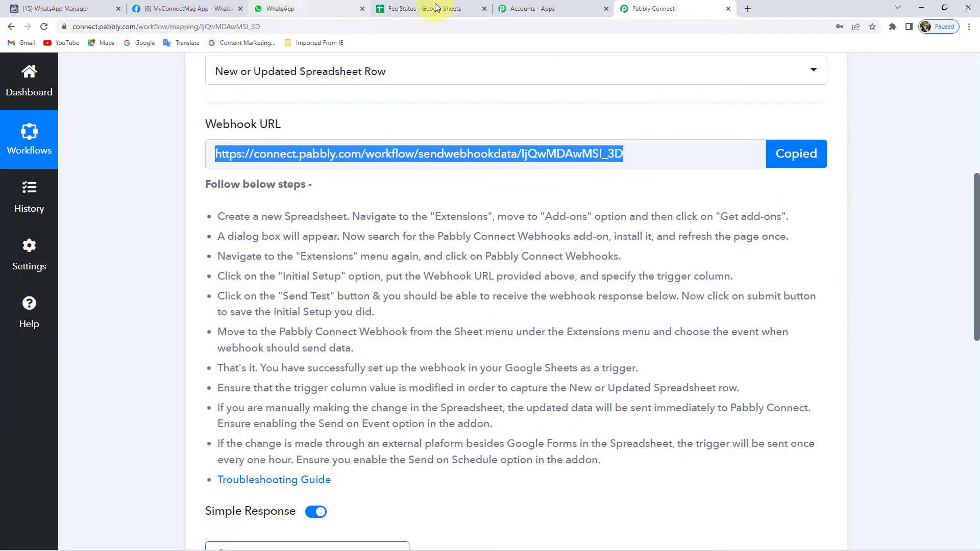
{"action": "left_click", "coordinate": [436, 7]}
{"action": "left_click", "coordinate": [431, 237]}
{"action": "key", "text": "ctrl+v"}
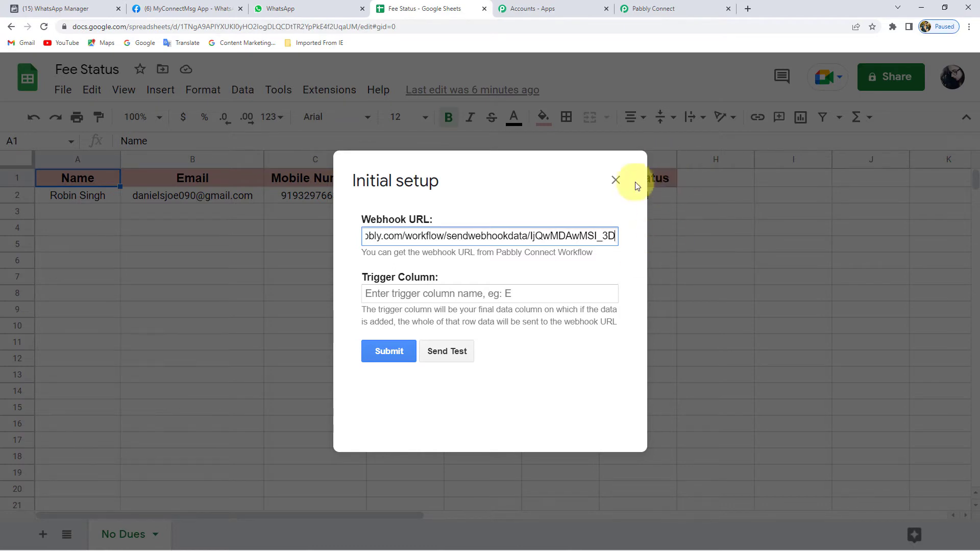
{"action": "left_click", "coordinate": [616, 180]}
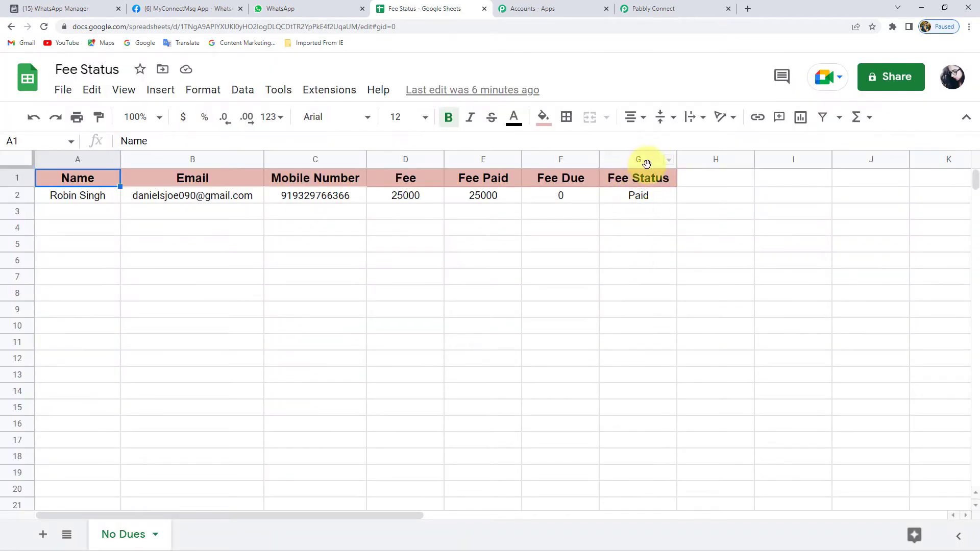
- Select Fee Status column G and reopen Initial Setup with the pasted webhook URL and trigger column G
{"action": "left_click", "coordinate": [646, 161]}
{"action": "left_click", "coordinate": [644, 196]}
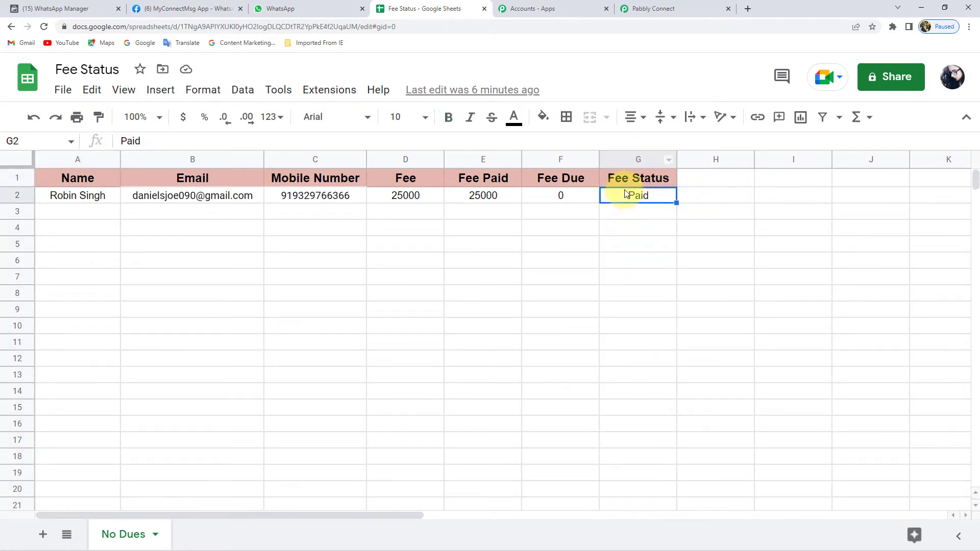
{"action": "left_click", "coordinate": [329, 90]}
{"action": "mouse_move", "coordinate": [393, 291]}
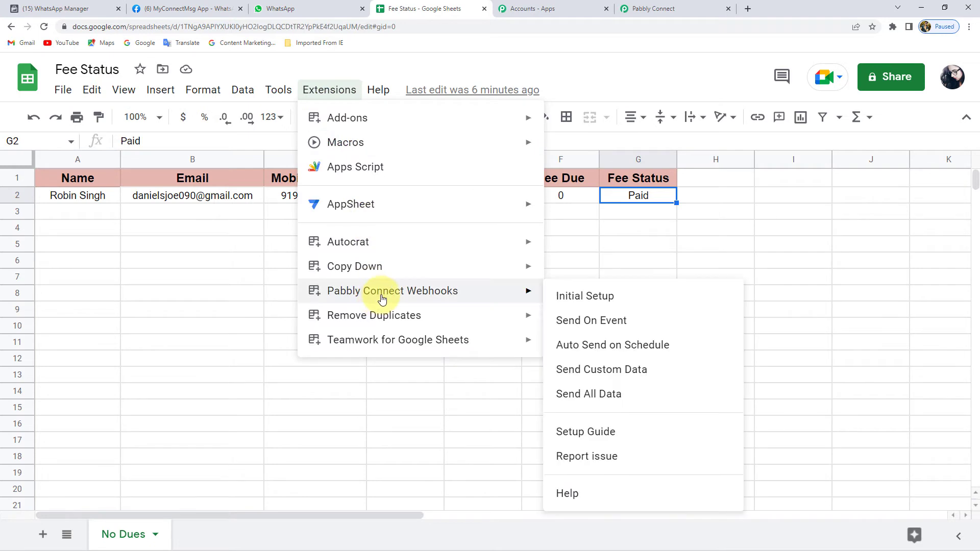
{"action": "left_click", "coordinate": [643, 299]}
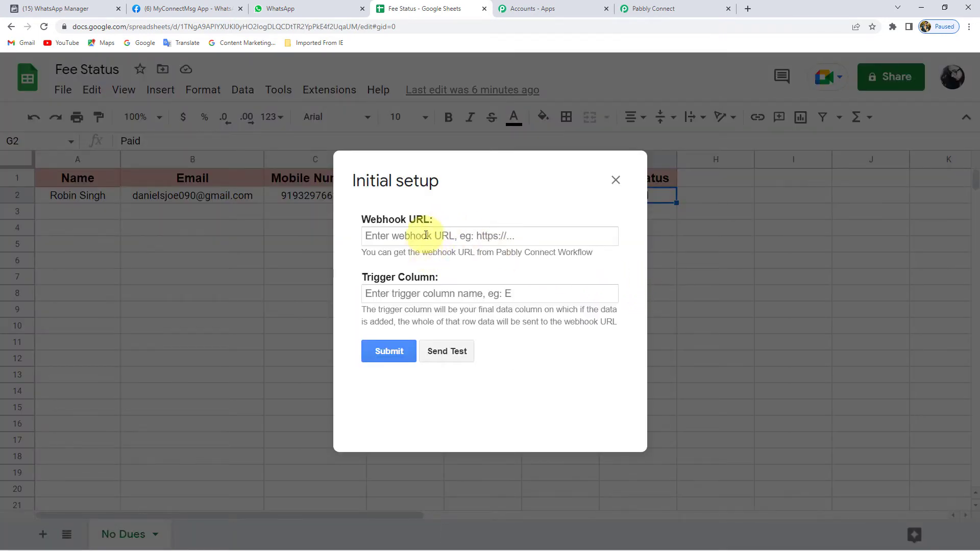
{"action": "triple_click", "coordinate": [426, 236]}
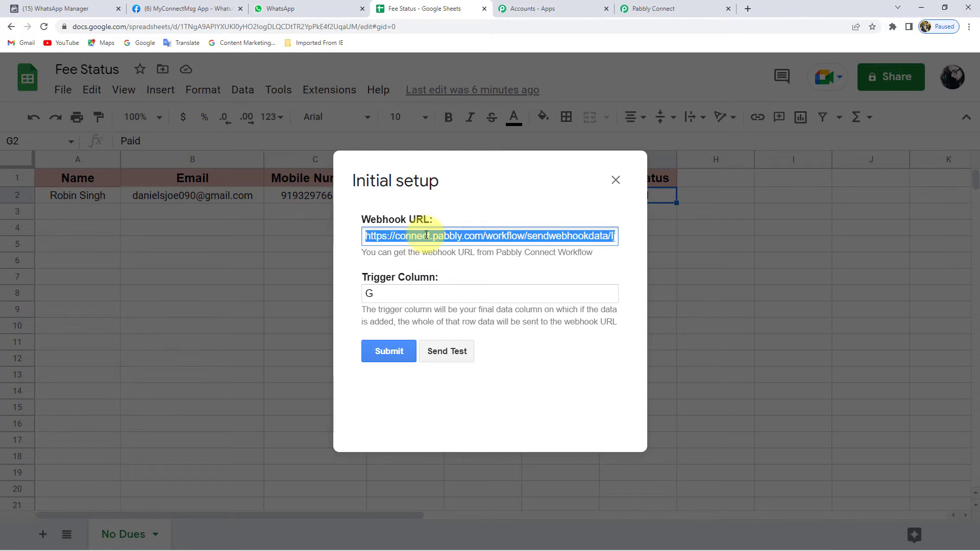
{"action": "key", "text": "ctrl+v"}
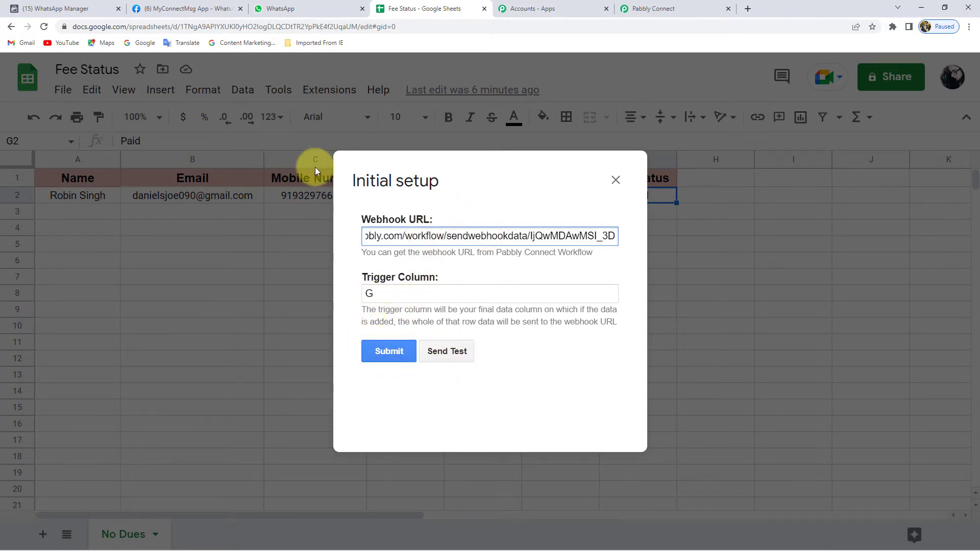
{"action": "left_click", "coordinate": [633, 8]}
- Send a test row from the Sheets setup dialog to the Pabbly webhook
{"action": "scroll", "coordinate": [327, 286], "scroll_direction": "down", "scroll_amount": 1}
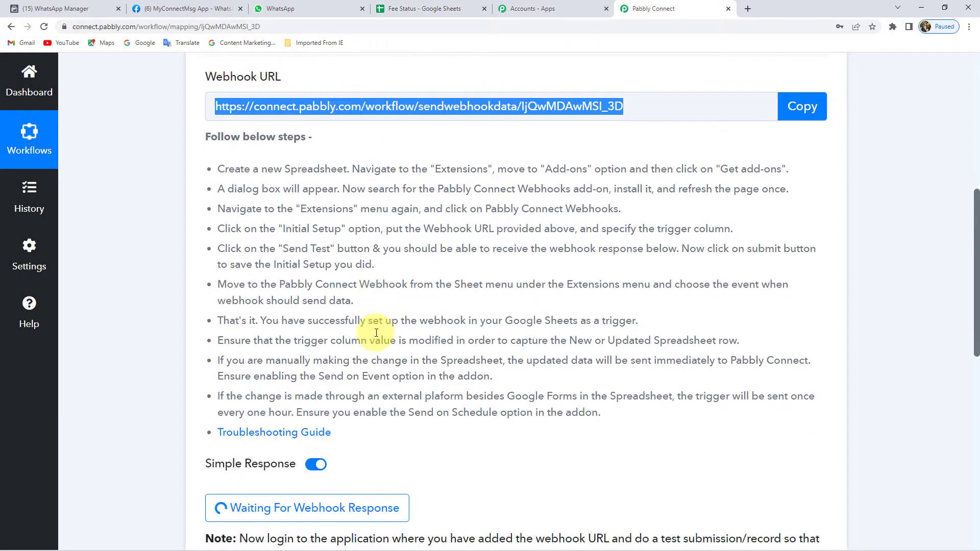
{"action": "scroll", "coordinate": [342, 263], "scroll_direction": "down", "scroll_amount": 2}
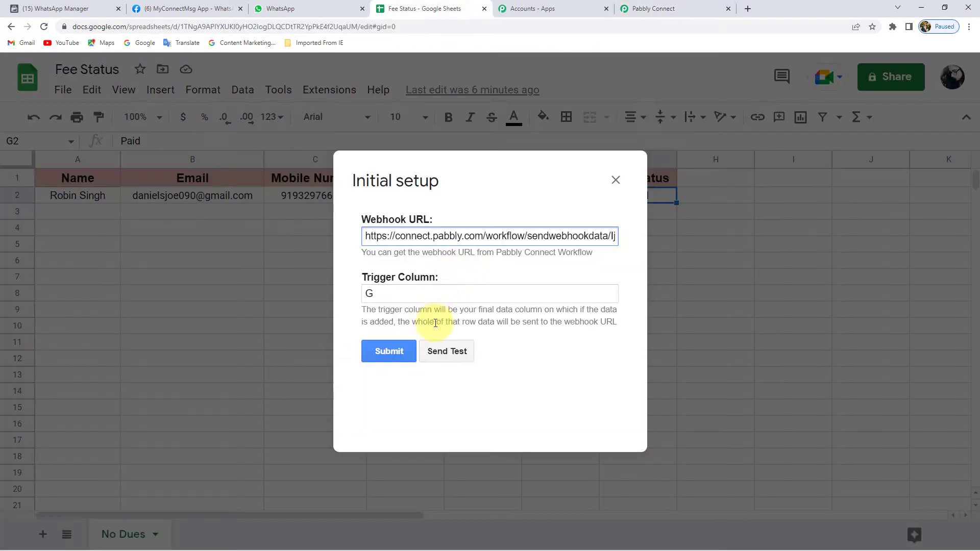
{"action": "left_click", "coordinate": [442, 352]}
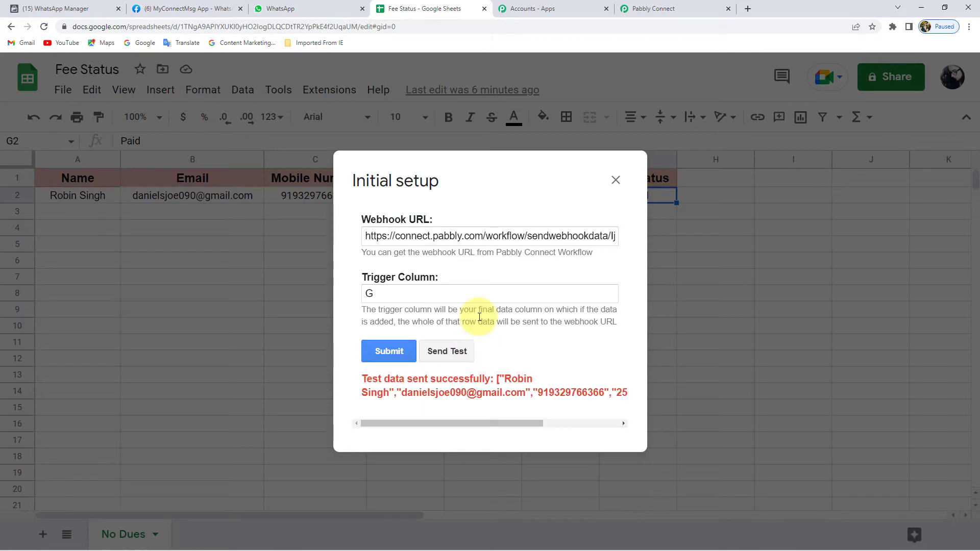
{"action": "left_click", "coordinate": [659, 8]}
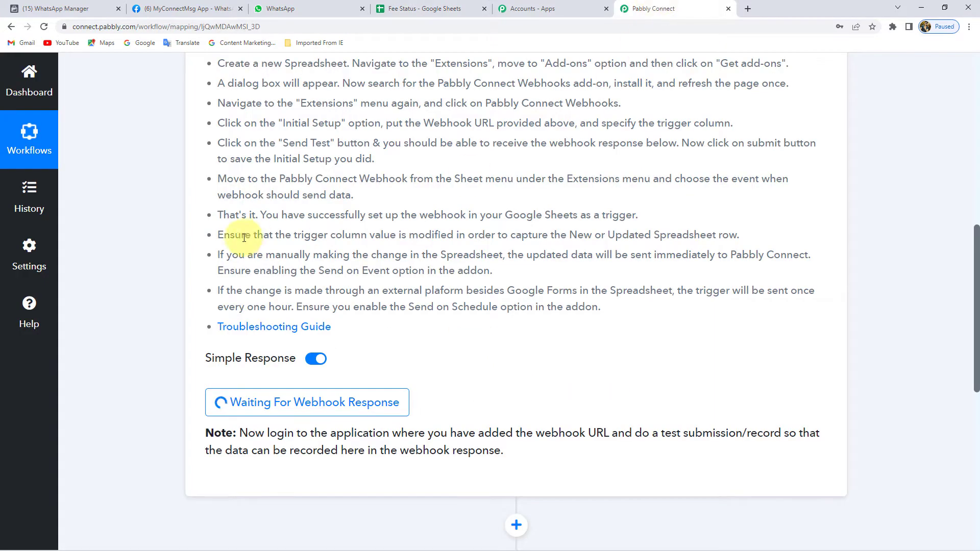
- Check the received Email, Mobile Number, Fee 25000 and Fee Paid values in Pabbly Connect
{"action": "scroll", "coordinate": [247, 253], "scroll_direction": "down", "scroll_amount": 2}
{"action": "scroll", "coordinate": [222, 240], "scroll_direction": "down", "scroll_amount": 1}
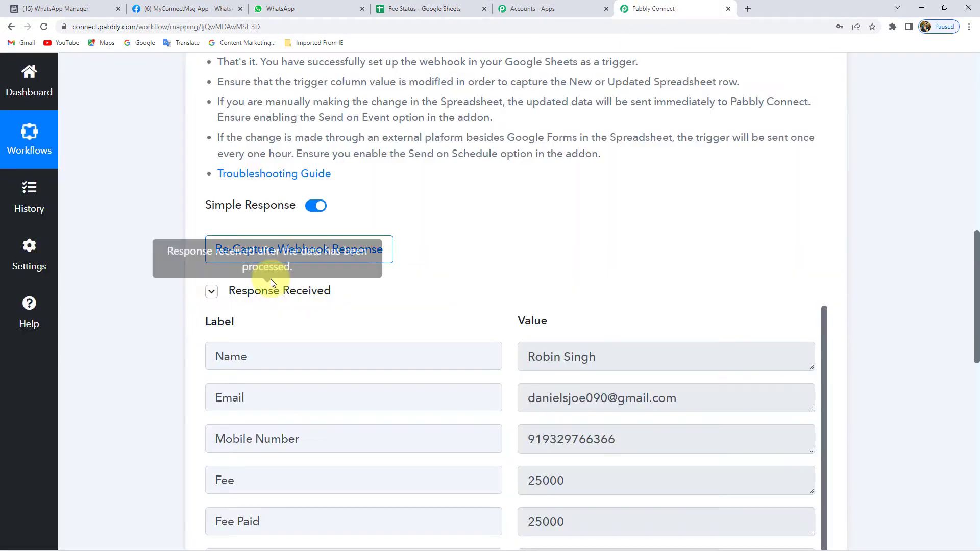
{"action": "scroll", "coordinate": [166, 290], "scroll_direction": "down", "scroll_amount": 3}
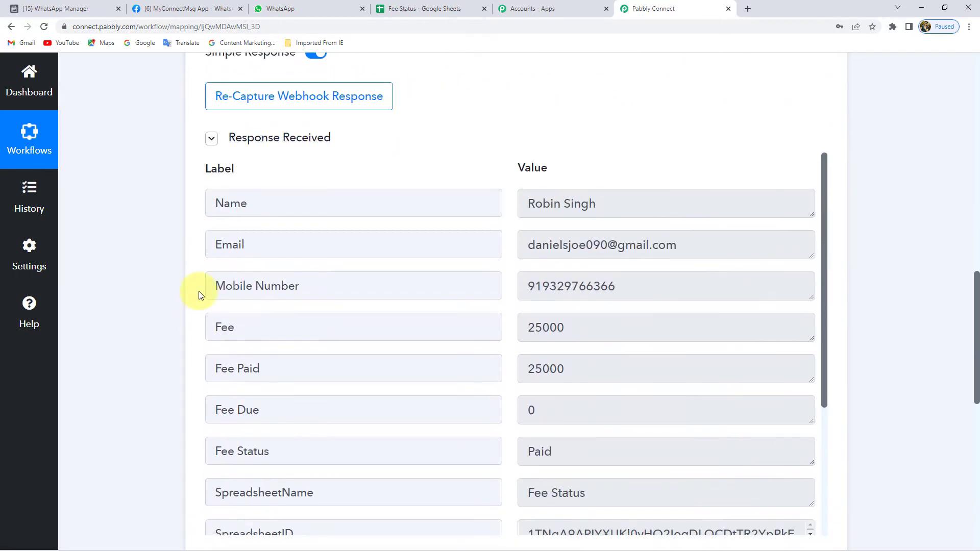
{"action": "left_click_drag", "start_coordinate": [635, 208], "coordinate": [423, 208]}
{"action": "left_click_drag", "start_coordinate": [668, 244], "coordinate": [400, 267]}
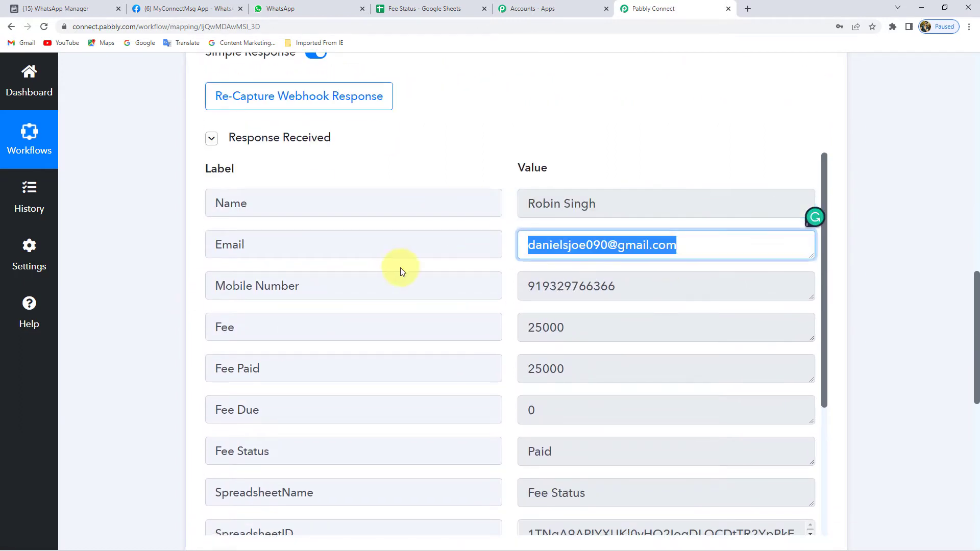
{"action": "left_click", "coordinate": [657, 287]}
{"action": "left_click_drag", "start_coordinate": [656, 338], "coordinate": [407, 324]}
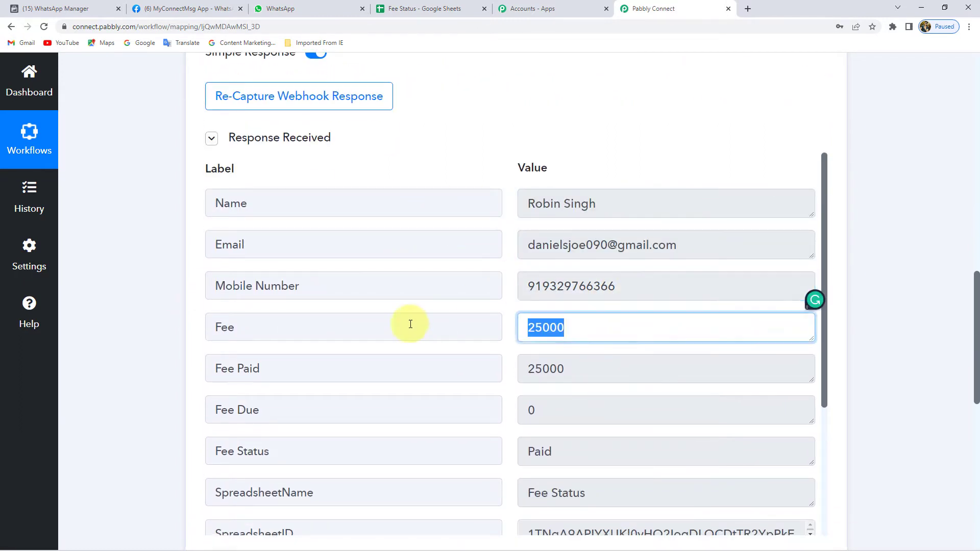
{"action": "mouse_move", "coordinate": [596, 368]}
{"action": "left_mouse_down"}
{"action": "mouse_move", "coordinate": [443, 370]}
{"action": "mouse_move", "coordinate": [486, 400]}
{"action": "left_mouse_up"}
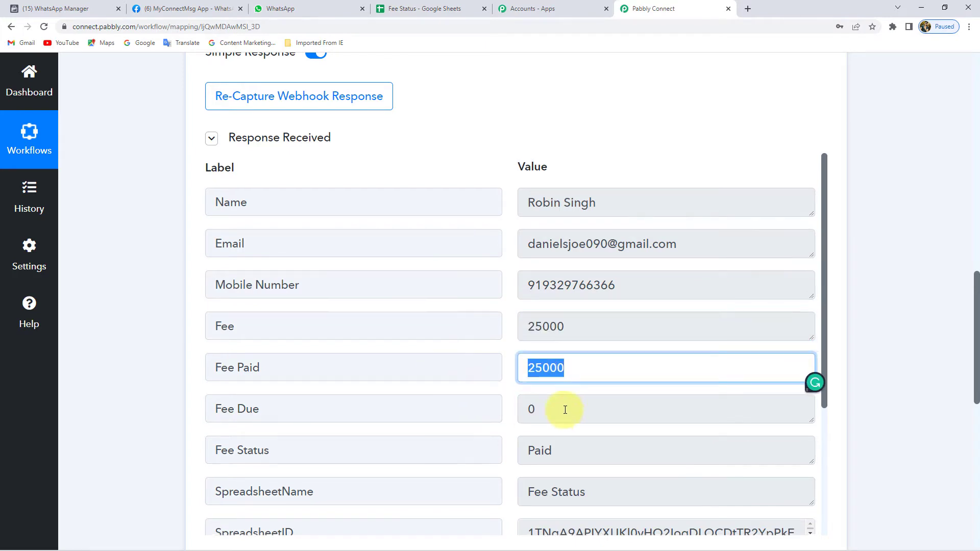
- Confirm the received Fee Due and Fee Status Paid values, then return to the Sheets dialog
{"action": "scroll", "coordinate": [565, 409], "scroll_direction": "down", "scroll_amount": 1}
{"action": "double_click", "coordinate": [541, 361]}
{"action": "left_click_drag", "start_coordinate": [575, 403], "coordinate": [451, 403]}
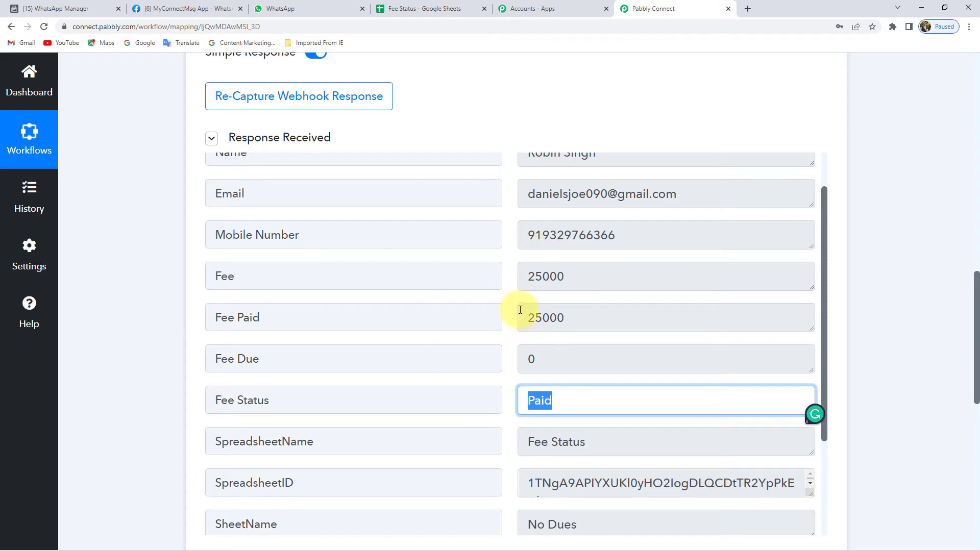
{"action": "scroll", "coordinate": [520, 310], "scroll_direction": "up", "scroll_amount": 1}
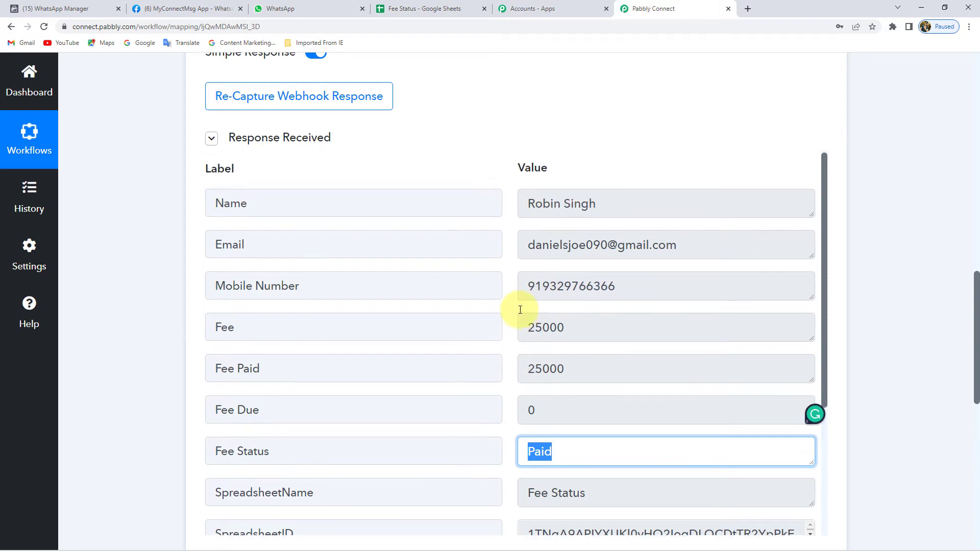
{"action": "left_click", "coordinate": [399, 7]}
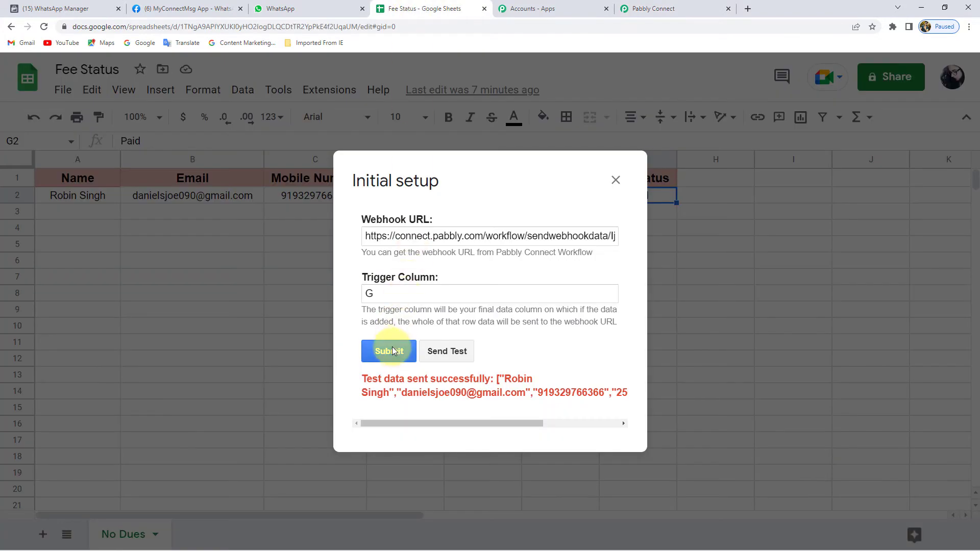
- Save the webhook setup and enable sending rows whenever the sheet is edited
{"action": "left_click", "coordinate": [393, 353]}
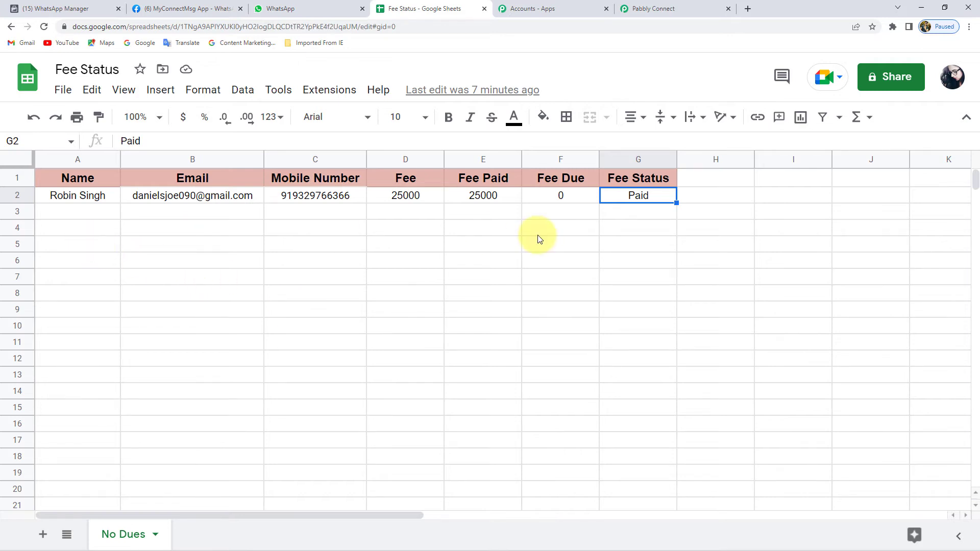
{"action": "left_click", "coordinate": [329, 90]}
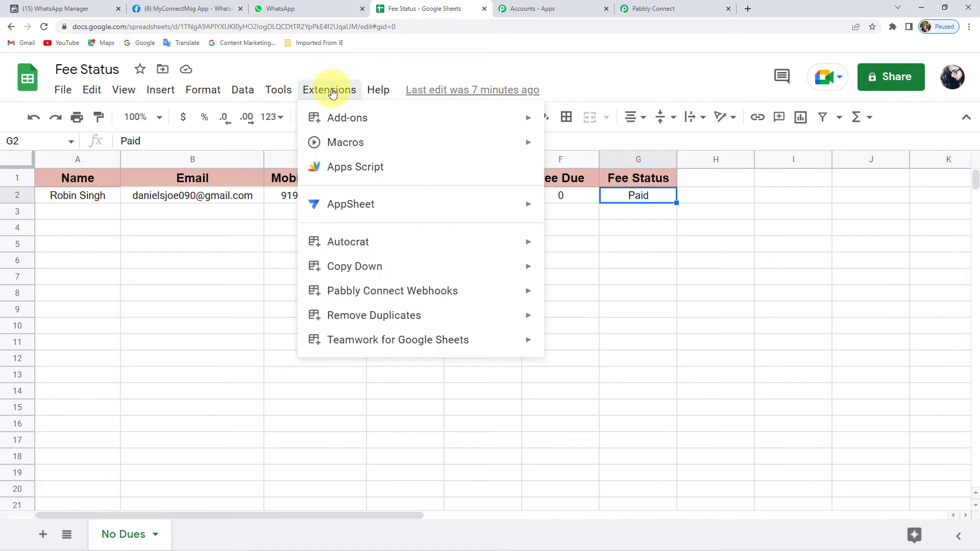
{"action": "mouse_move", "coordinate": [393, 291]}
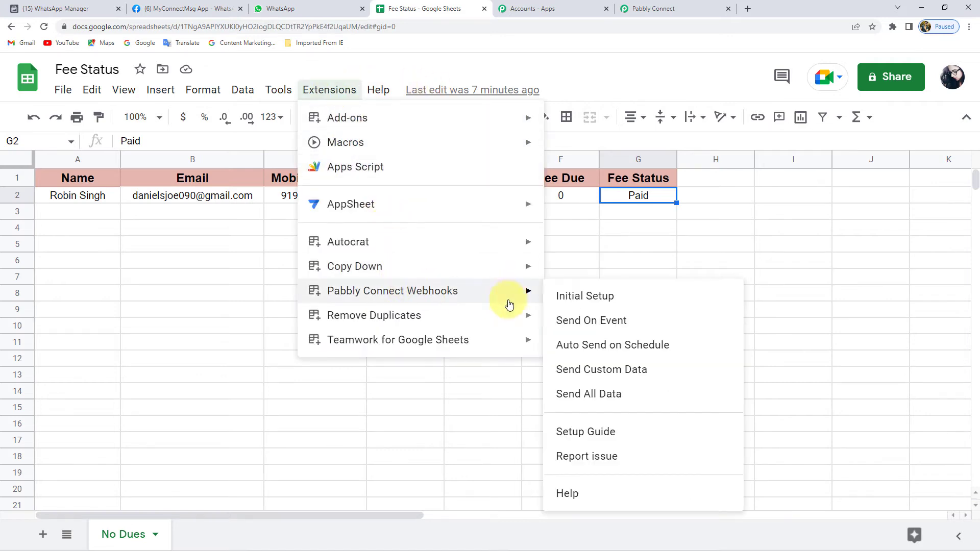
{"action": "left_click", "coordinate": [591, 322]}
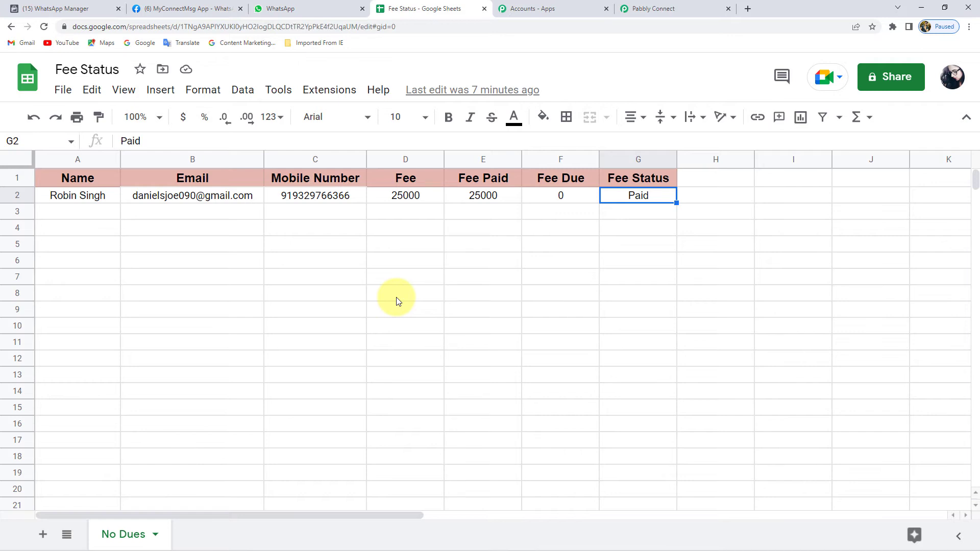
- Point out the empty rows below the single Paid record, then return to Pabbly Connect
{"action": "left_click", "coordinate": [76, 214]}
{"action": "left_click", "coordinate": [317, 214]}
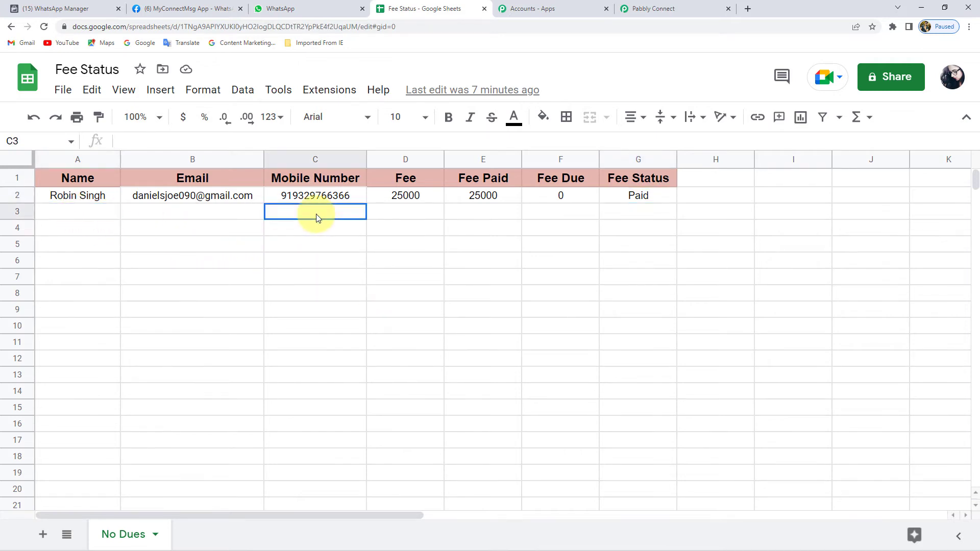
{"action": "left_click", "coordinate": [643, 228], "text": "shift"}
{"action": "left_click", "coordinate": [651, 214]}
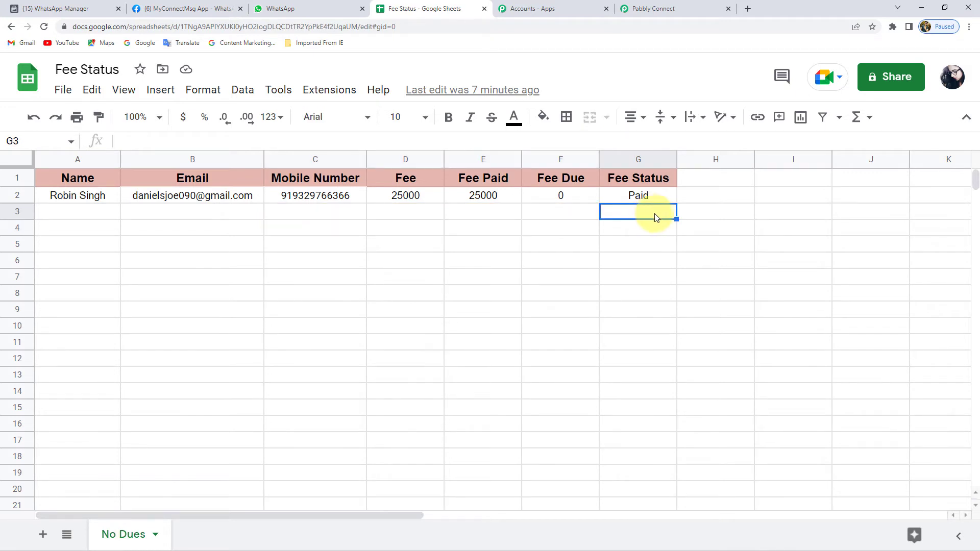
{"action": "left_click", "coordinate": [652, 9]}
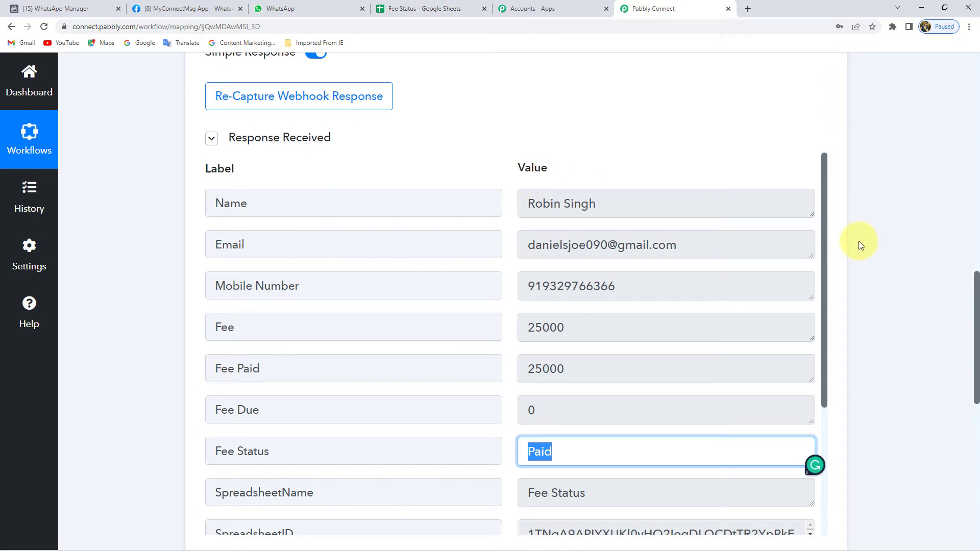
{"action": "left_click", "coordinate": [842, 242]}
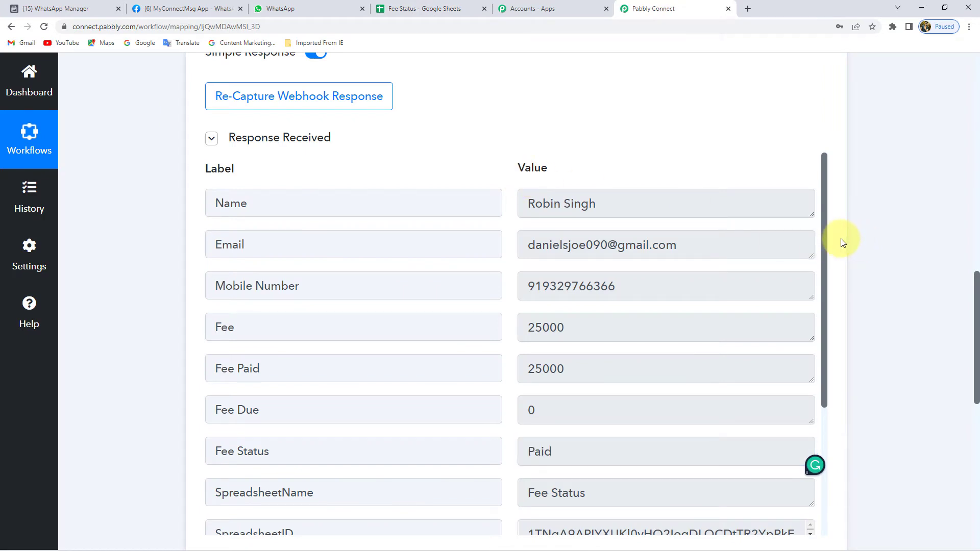
{"action": "scroll", "coordinate": [875, 225], "scroll_direction": "down", "scroll_amount": 3}
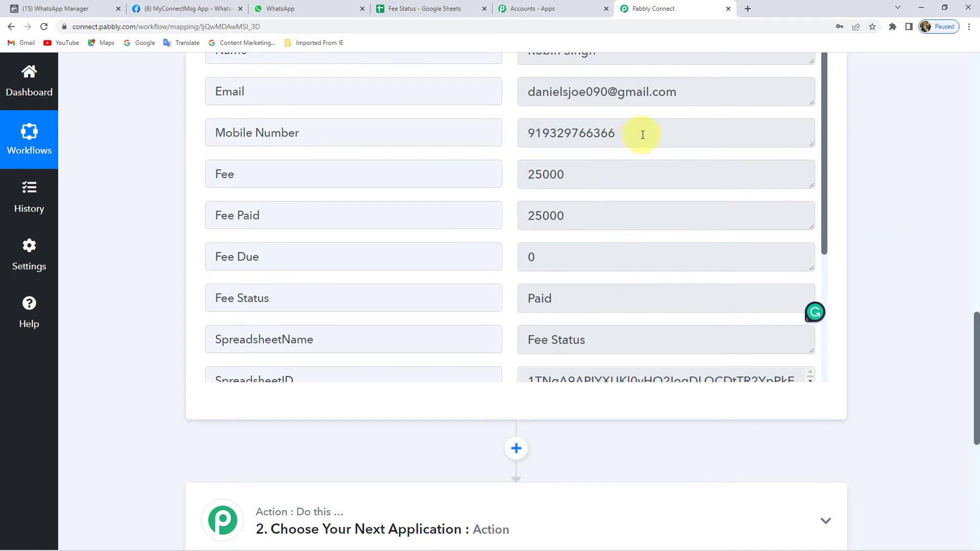
{"action": "left_click_drag", "start_coordinate": [643, 134], "coordinate": [526, 134]}
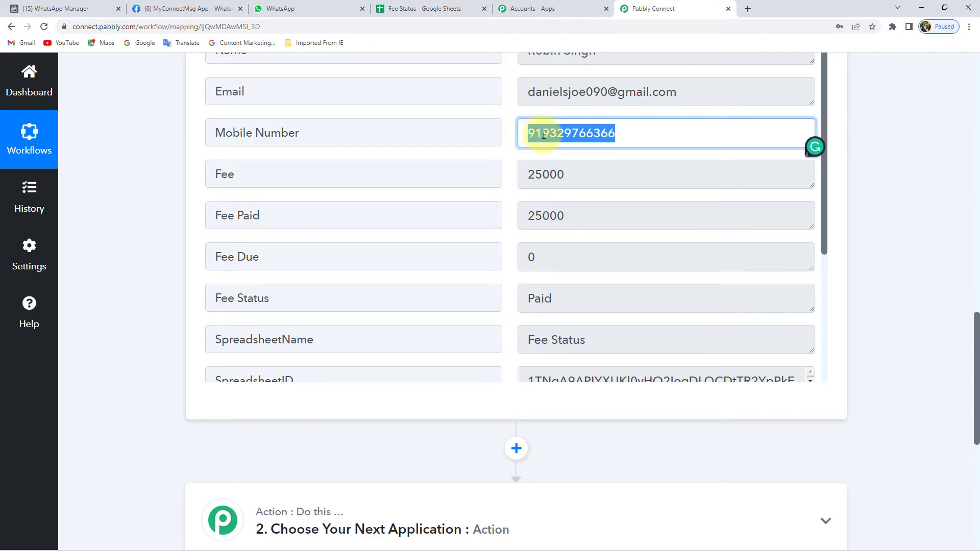
{"action": "double_click", "coordinate": [540, 298]}
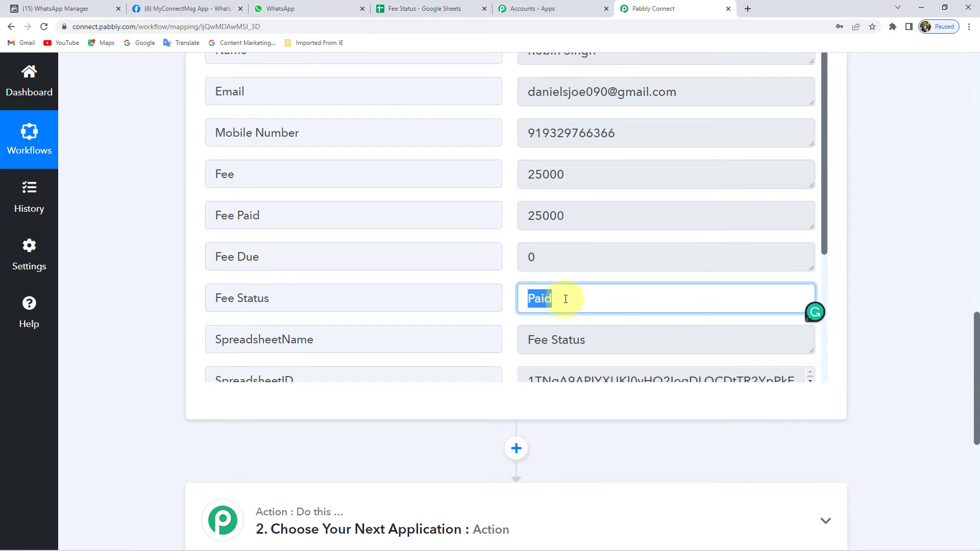
{"action": "left_click", "coordinate": [540, 300]}
{"action": "left_click", "coordinate": [424, 9]}
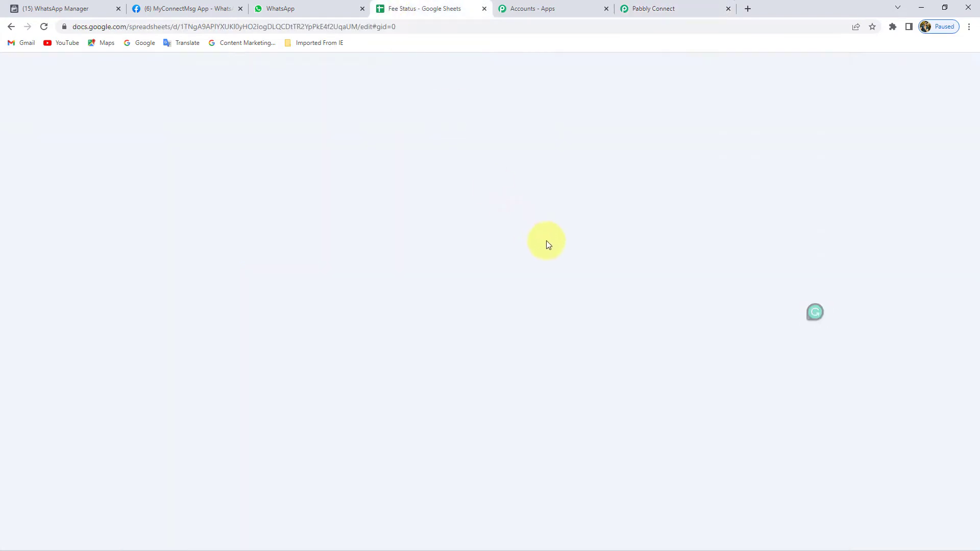
{"action": "left_click", "coordinate": [638, 195]}
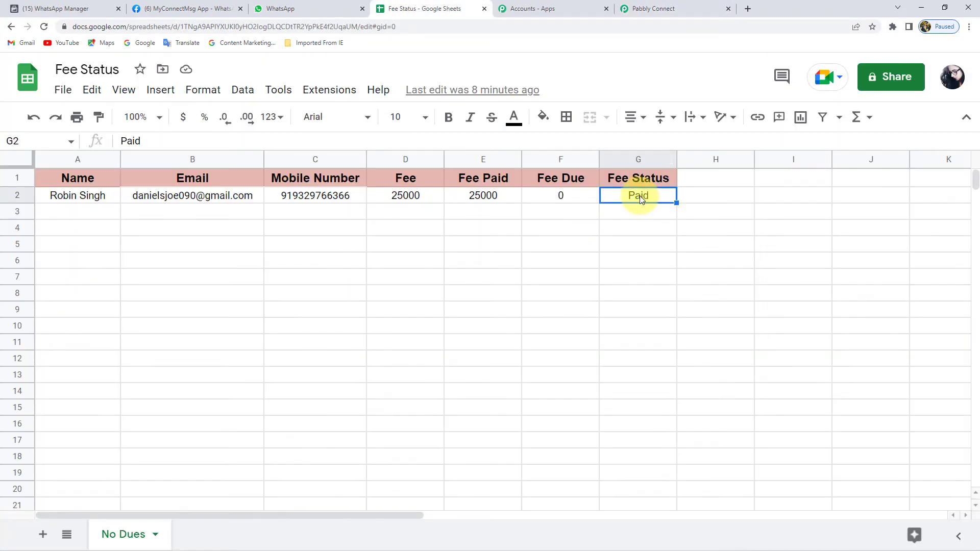
{"action": "left_click", "coordinate": [317, 196]}
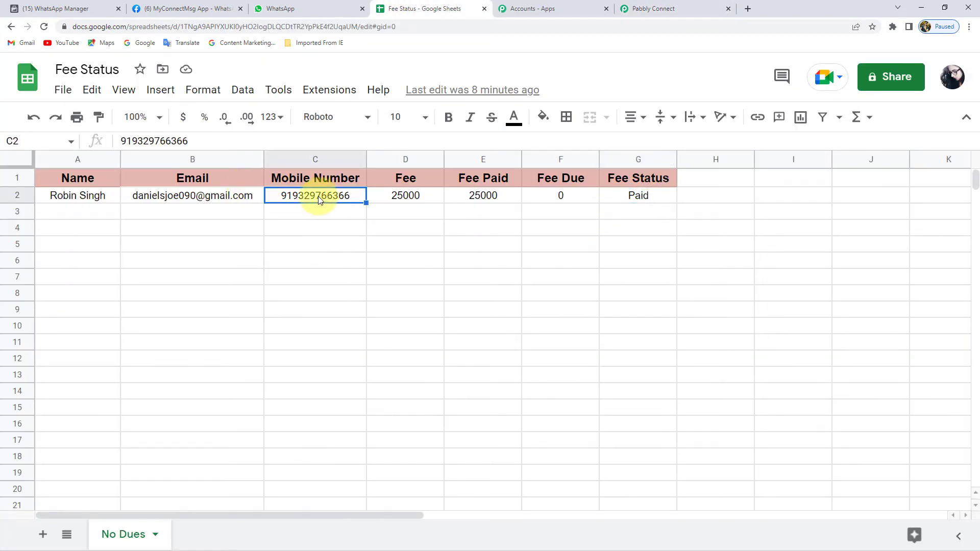
{"action": "left_click", "coordinate": [635, 199]}
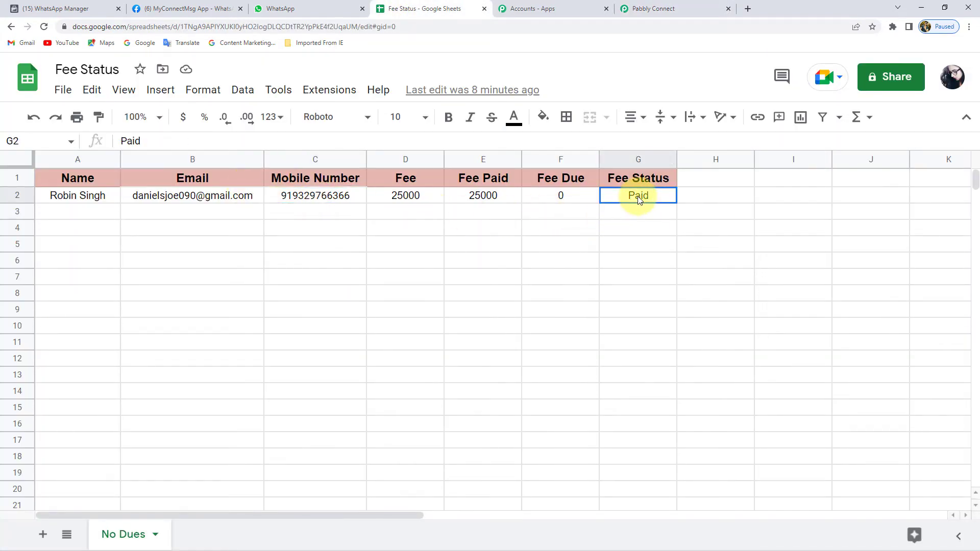
{"action": "left_click", "coordinate": [653, 9]}
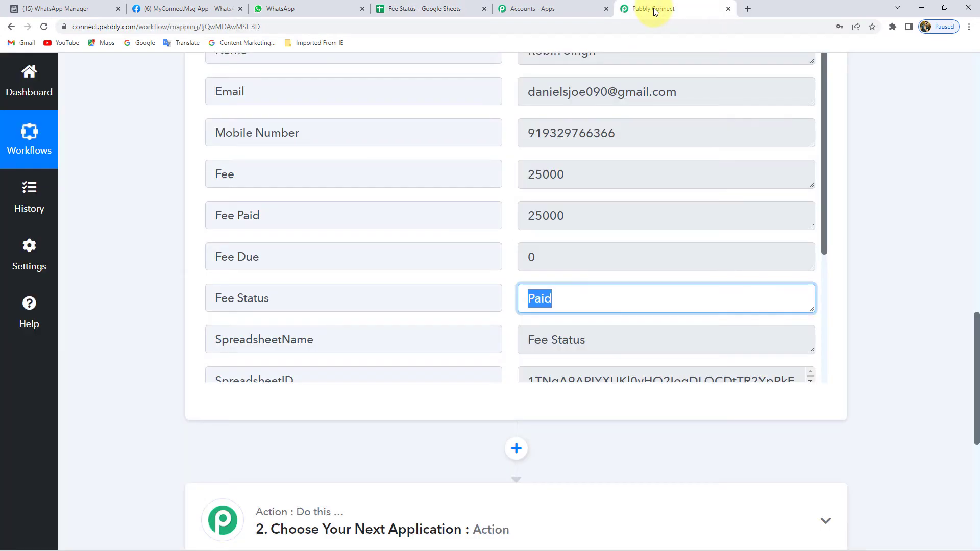
- Add a Filter by Pabbly step after the Google Sheets trigger
{"action": "left_click", "coordinate": [846, 285]}
{"action": "scroll", "coordinate": [847, 286], "scroll_direction": "down", "scroll_amount": 2}
{"action": "scroll", "coordinate": [847, 287], "scroll_direction": "down", "scroll_amount": 2}
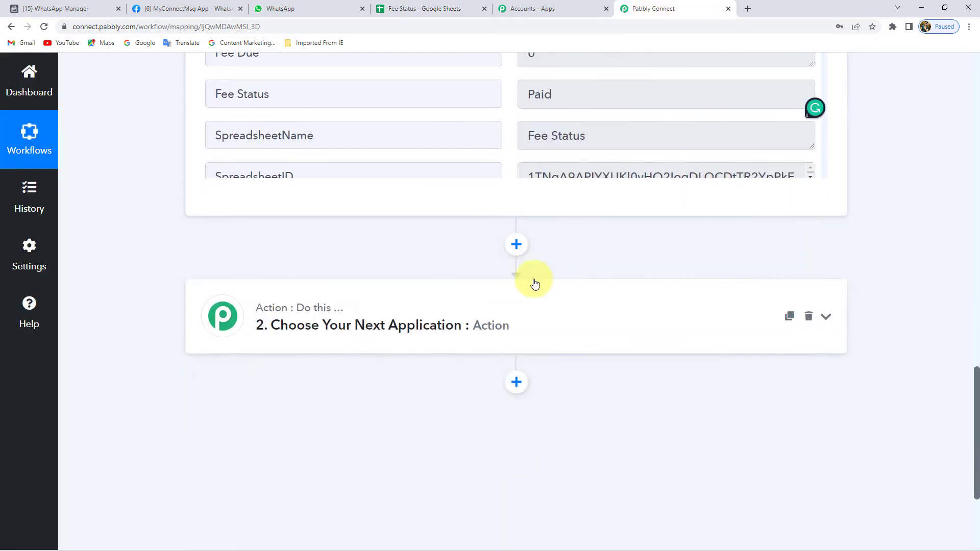
{"action": "left_click", "coordinate": [518, 246]}
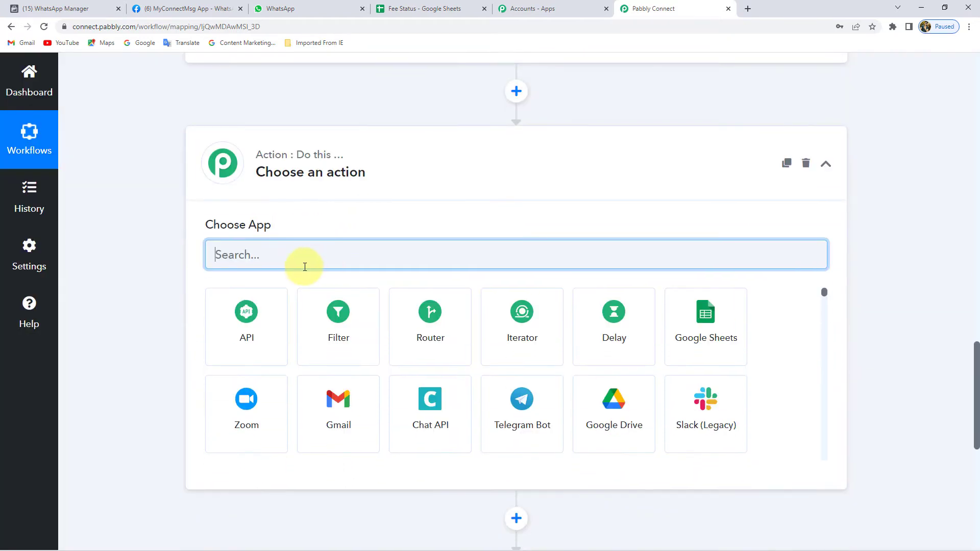
{"action": "type", "text": "filter"}
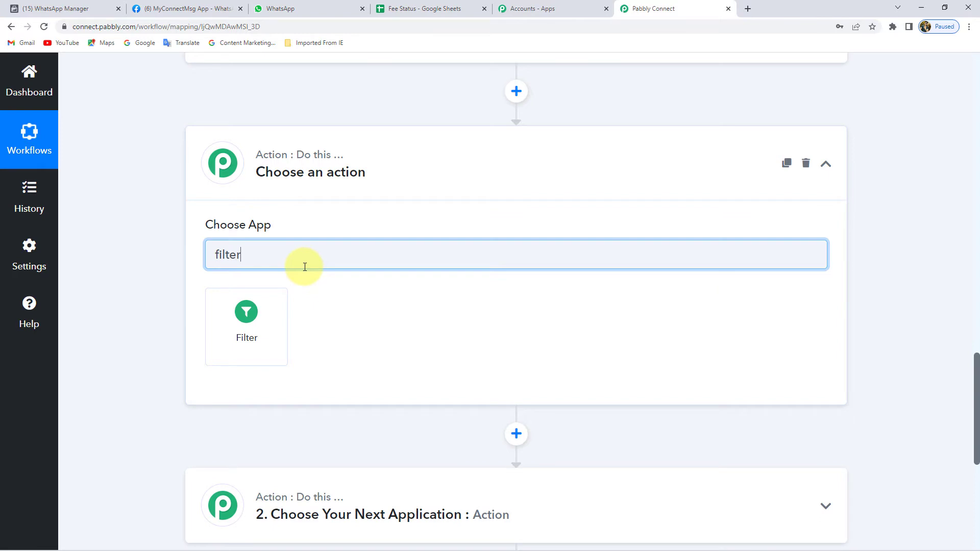
{"action": "left_click", "coordinate": [265, 332]}
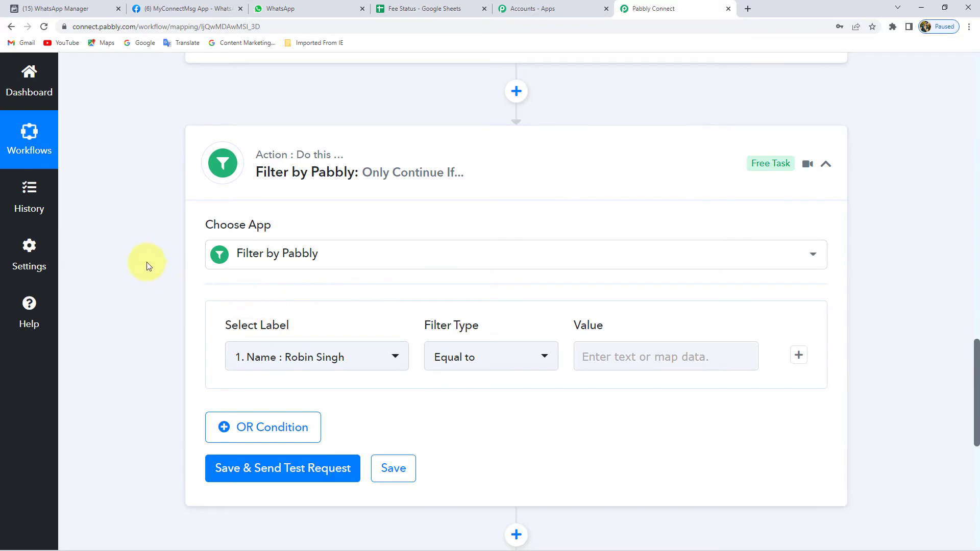
- Set the filter to Fee Status equal to 'Paid', then save and send a test request
{"action": "scroll", "coordinate": [146, 262], "scroll_direction": "down", "scroll_amount": 2}
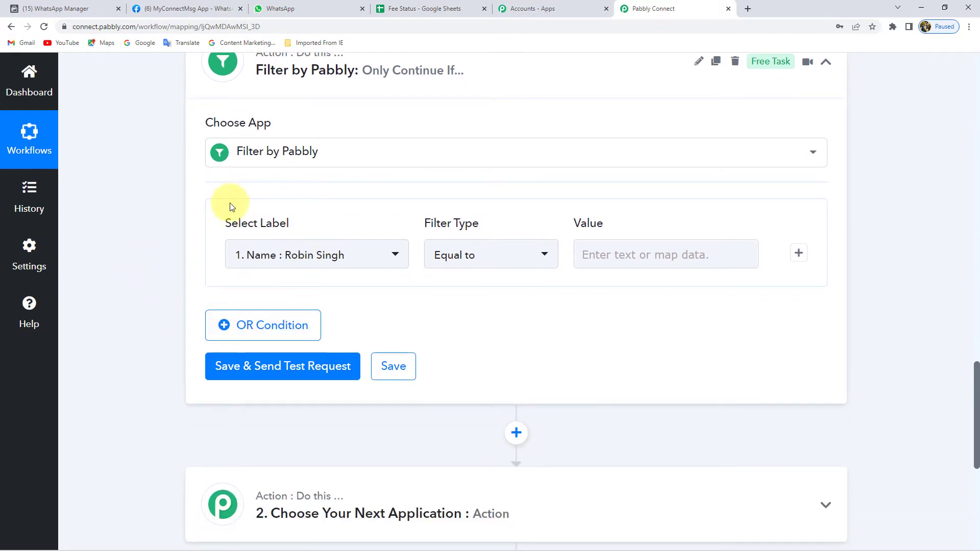
{"action": "left_click", "coordinate": [302, 261]}
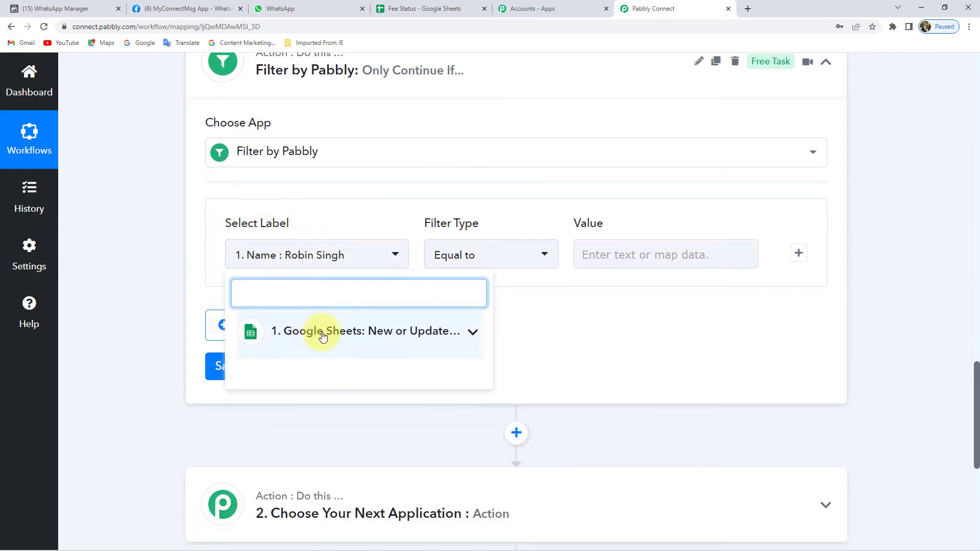
{"action": "left_click", "coordinate": [324, 336]}
{"action": "scroll", "coordinate": [137, 337], "scroll_direction": "down", "scroll_amount": 2}
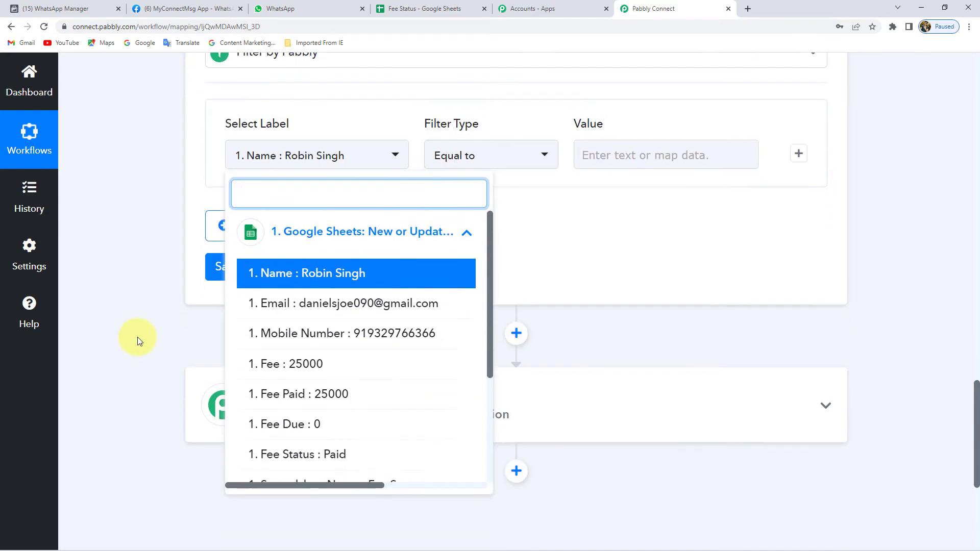
{"action": "scroll", "coordinate": [322, 363], "scroll_direction": "down", "scroll_amount": 1}
{"action": "scroll", "coordinate": [317, 368], "scroll_direction": "down", "scroll_amount": 1}
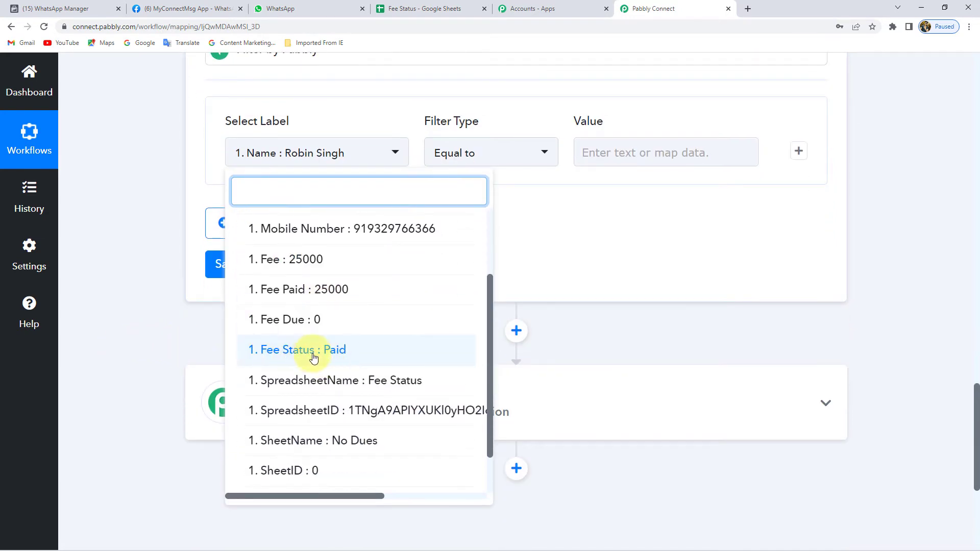
{"action": "left_click", "coordinate": [334, 357]}
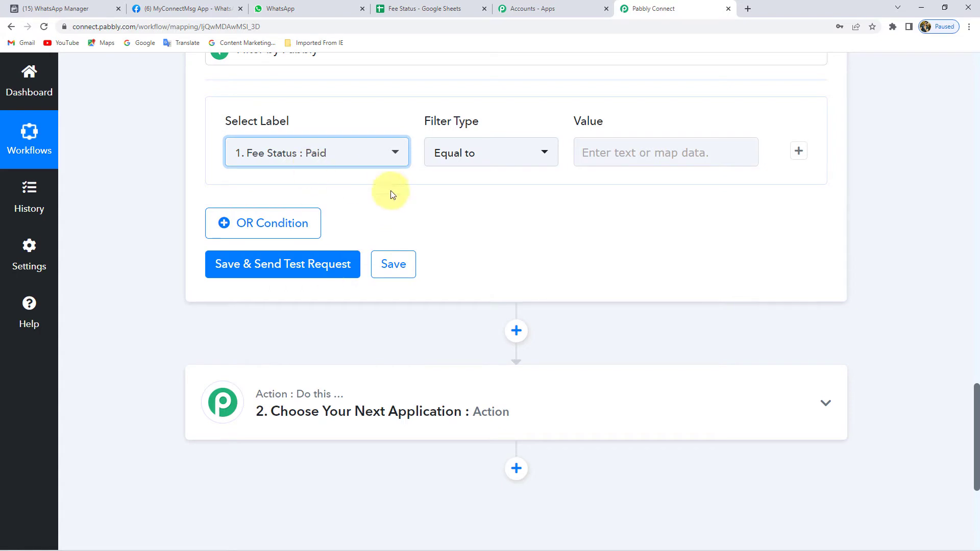
{"action": "left_click", "coordinate": [644, 157]}
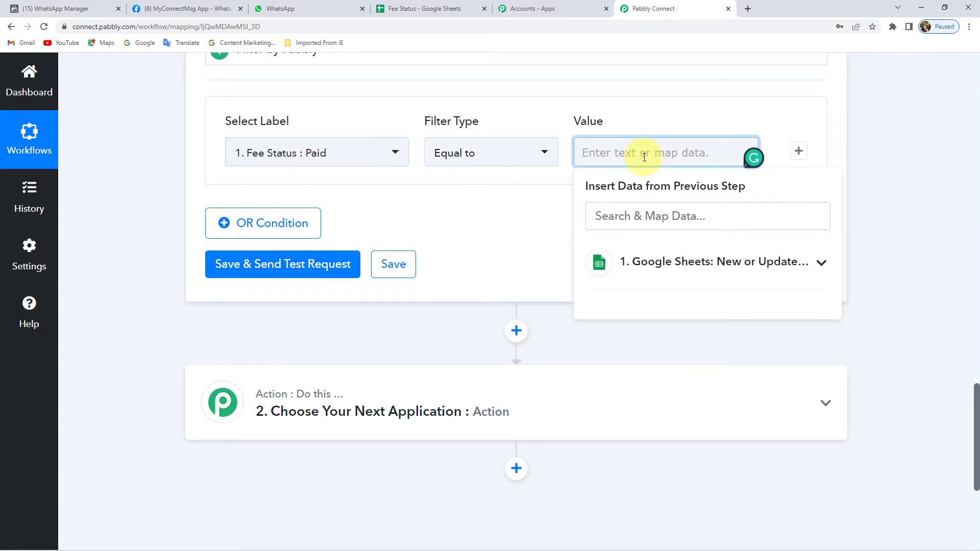
{"action": "type", "text": "Paid"}
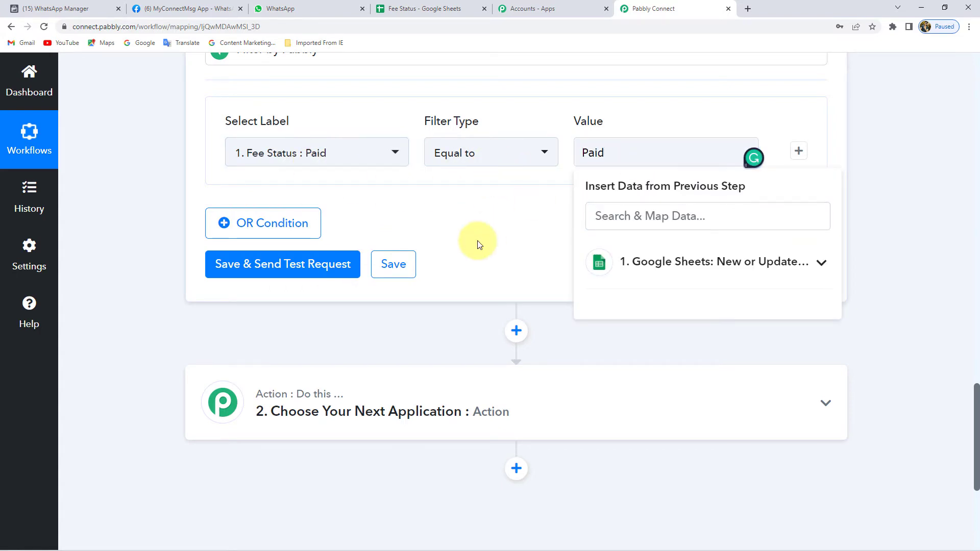
{"action": "left_click", "coordinate": [477, 241]}
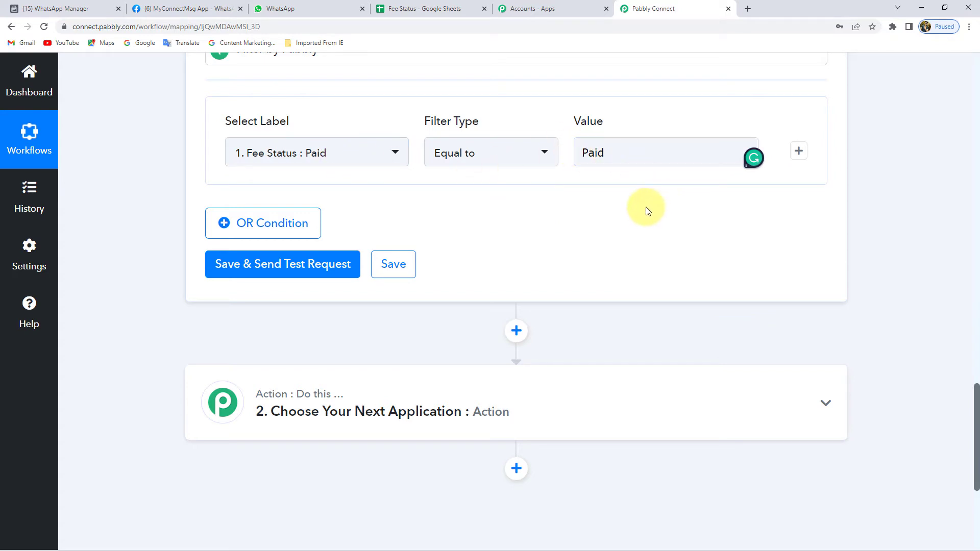
{"action": "left_click", "coordinate": [313, 265]}
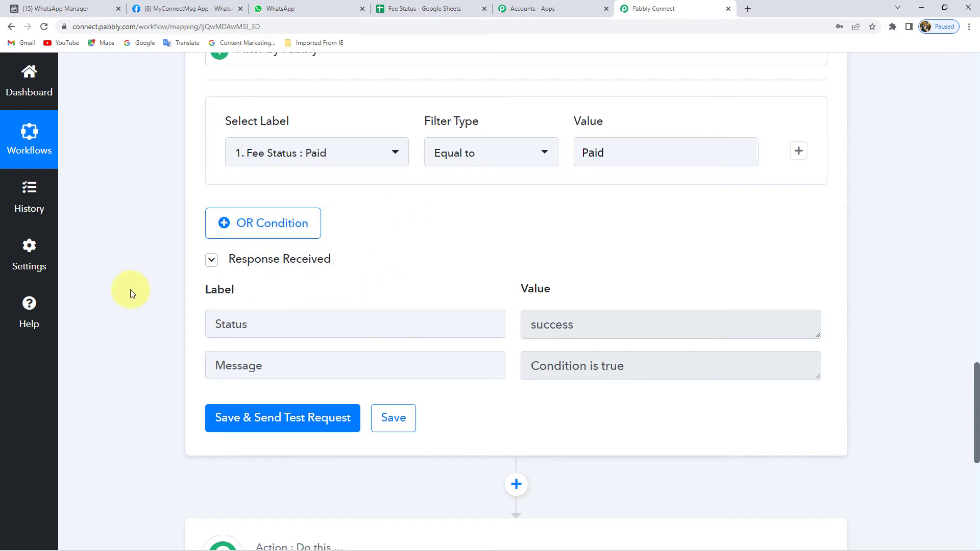
- Glance at the Fee Status sheet, then expand the '2. Choose Your Next Application' action card
{"action": "scroll", "coordinate": [132, 293], "scroll_direction": "down", "scroll_amount": 2}
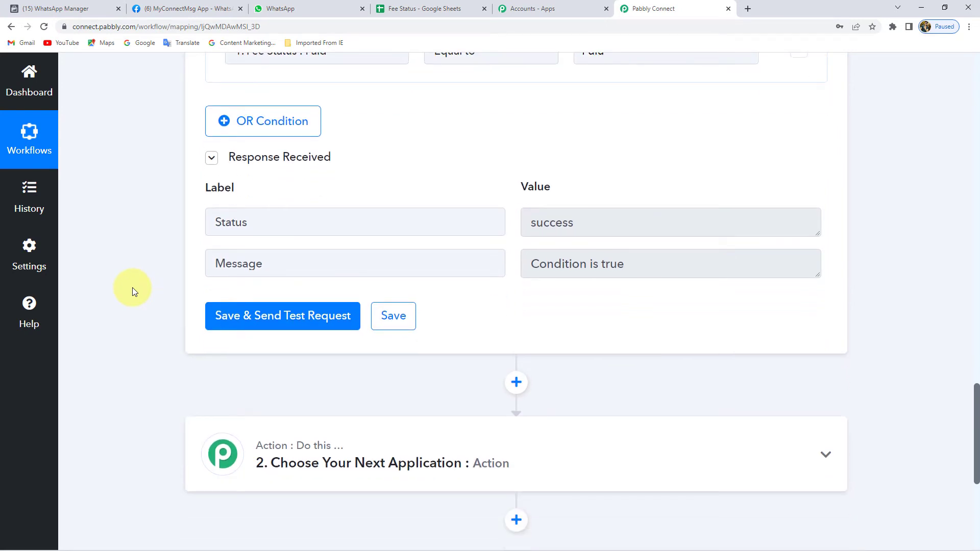
{"action": "scroll", "coordinate": [134, 291], "scroll_direction": "down", "scroll_amount": 2}
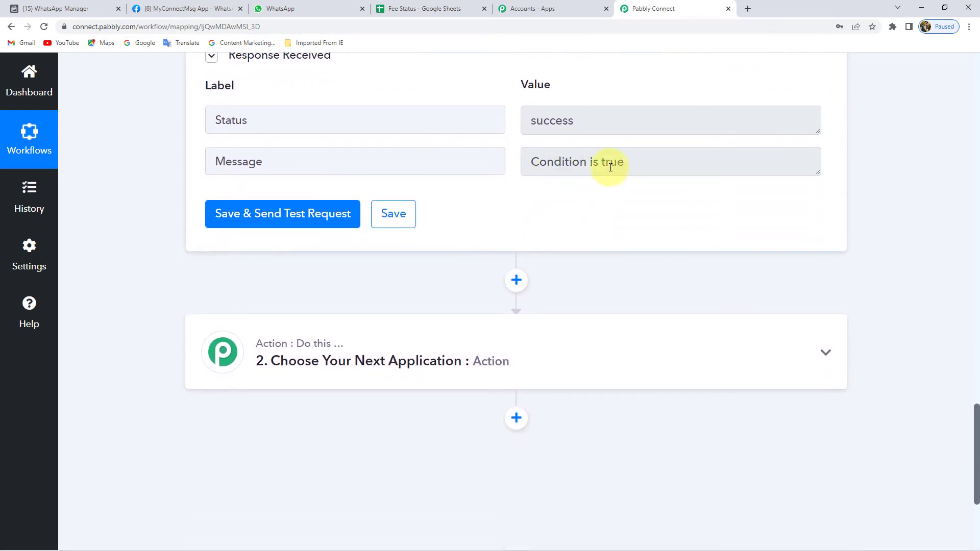
{"action": "scroll", "coordinate": [601, 179], "scroll_direction": "up", "scroll_amount": 4}
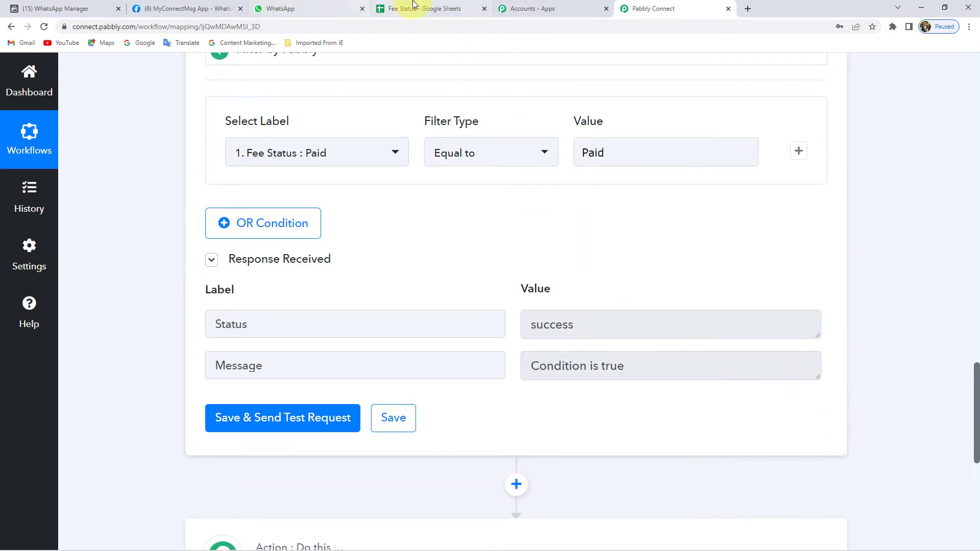
{"action": "left_click", "coordinate": [399, 8]}
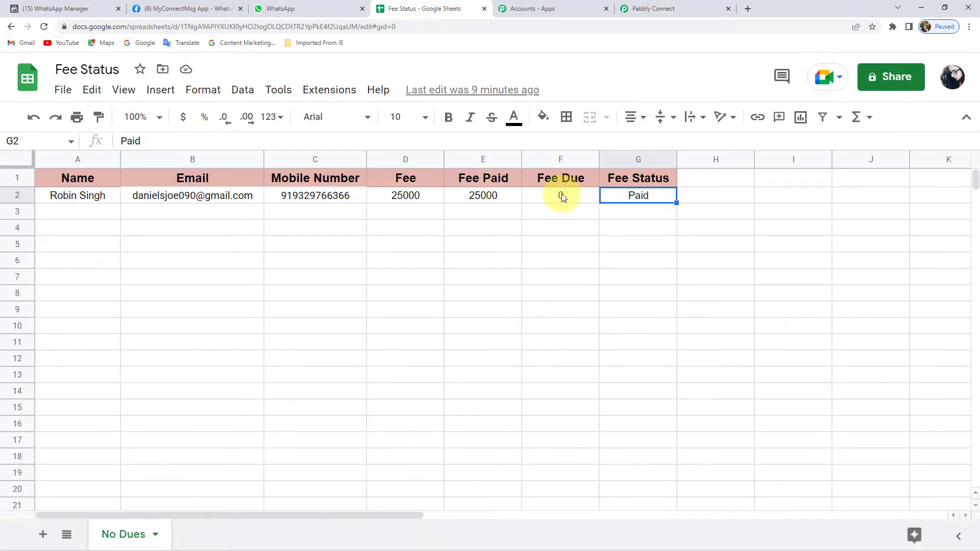
{"action": "left_click", "coordinate": [664, 7]}
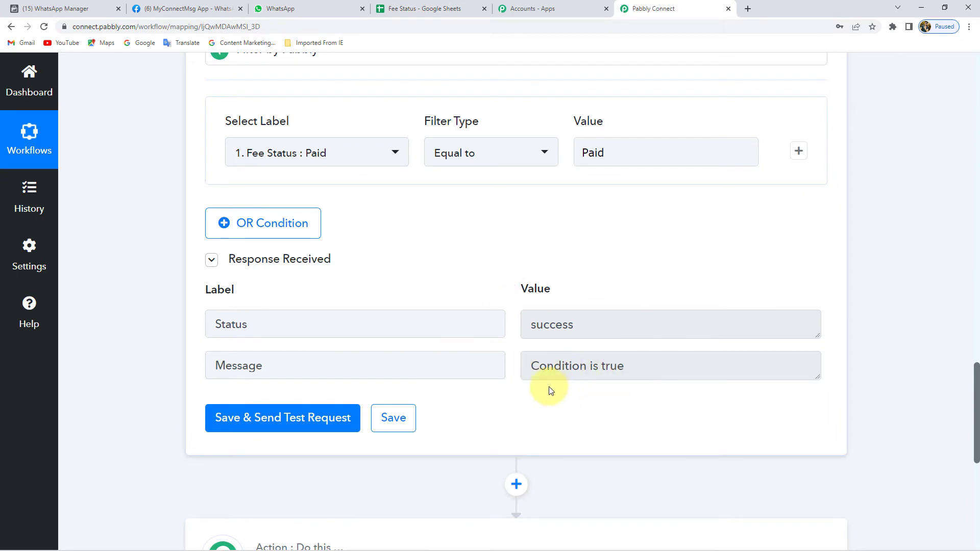
{"action": "scroll", "coordinate": [534, 383], "scroll_direction": "down", "scroll_amount": 2}
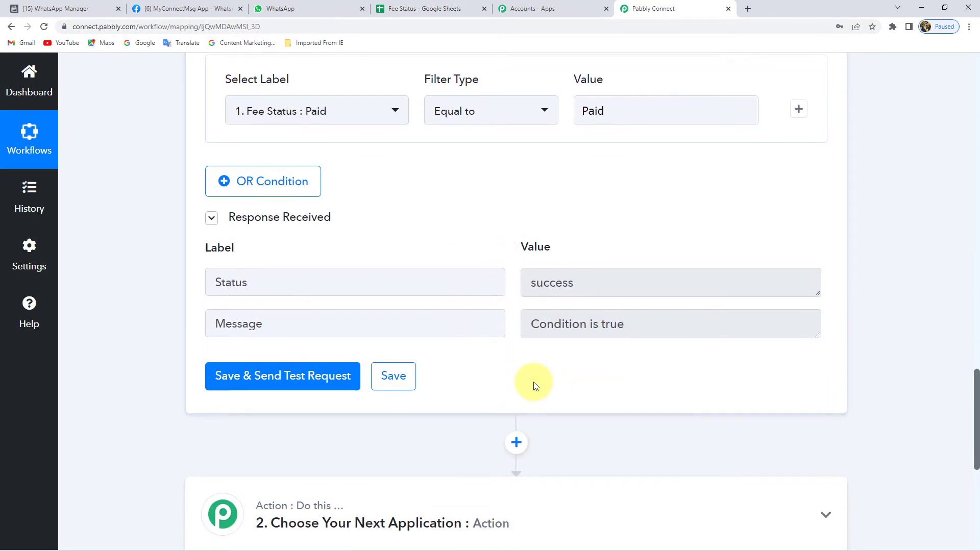
{"action": "scroll", "coordinate": [534, 382], "scroll_direction": "down", "scroll_amount": 2}
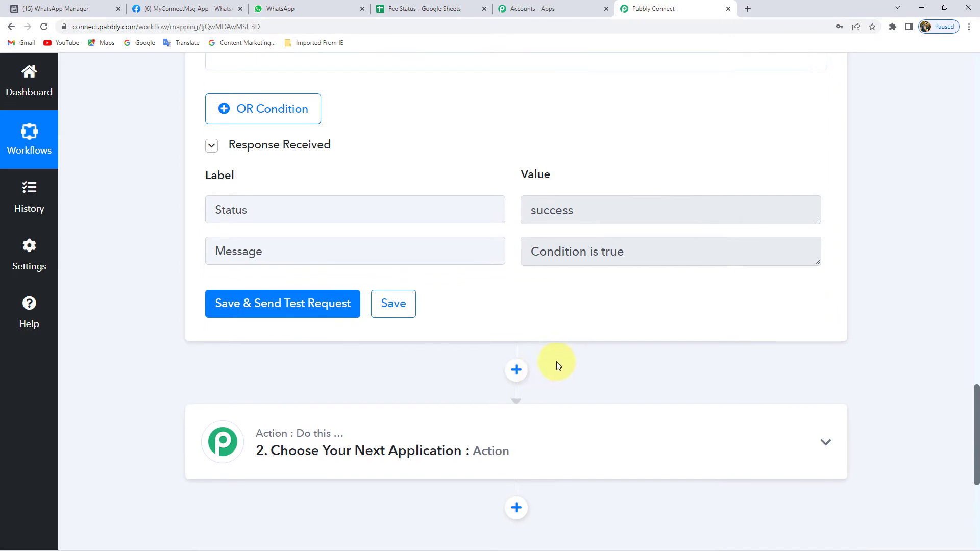
{"action": "left_click", "coordinate": [396, 362]}
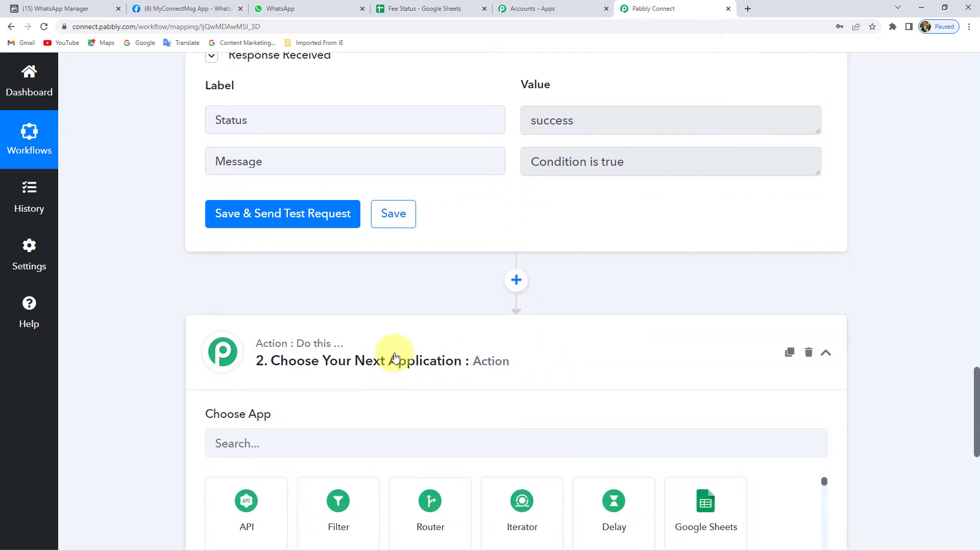
- Choose WhatsApp Cloud API for the second action with the Send Template Message event
{"action": "scroll", "coordinate": [329, 356], "scroll_direction": "down", "scroll_amount": 2}
{"action": "left_click", "coordinate": [317, 343]}
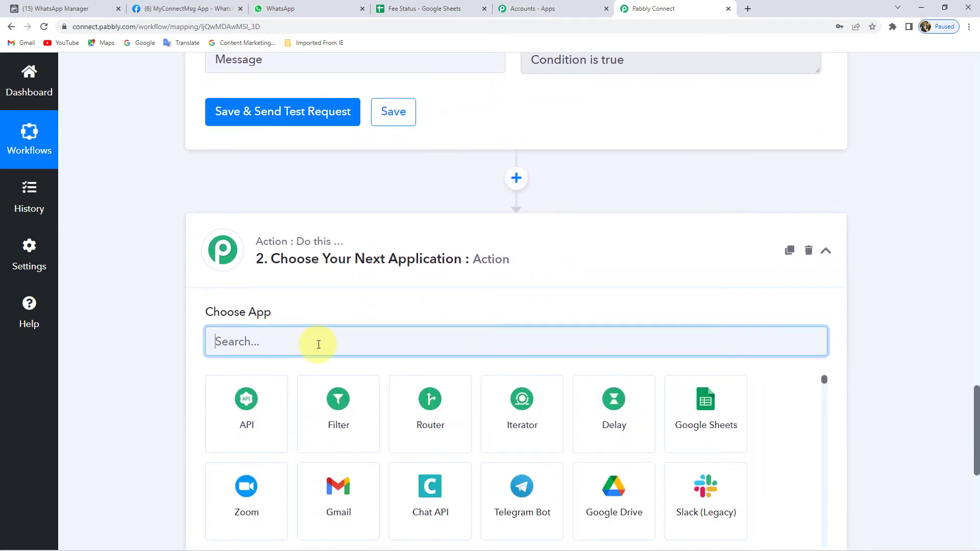
{"action": "type", "text": "Wht"}
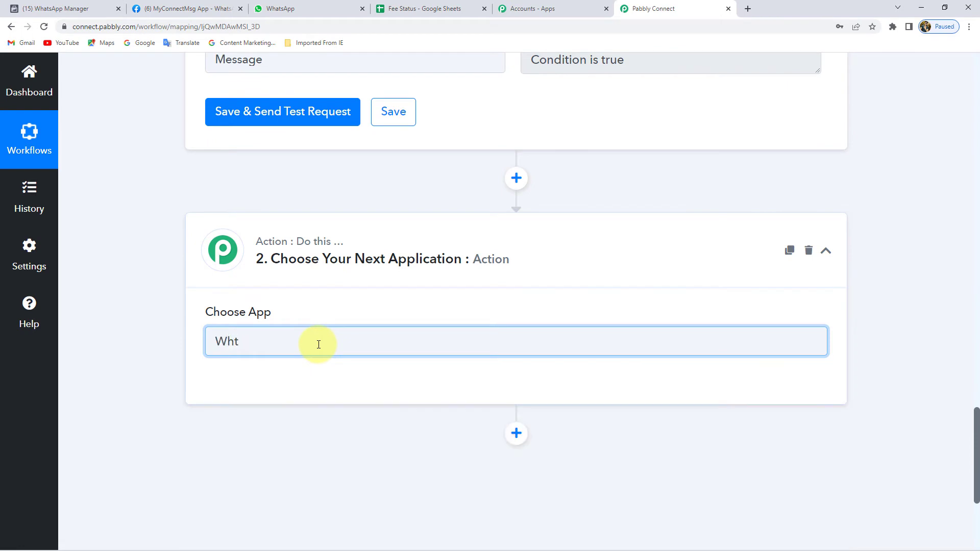
{"action": "key", "text": "BackSpace"}
{"action": "type", "text": "a"}
{"action": "left_click", "coordinate": [630, 438]}
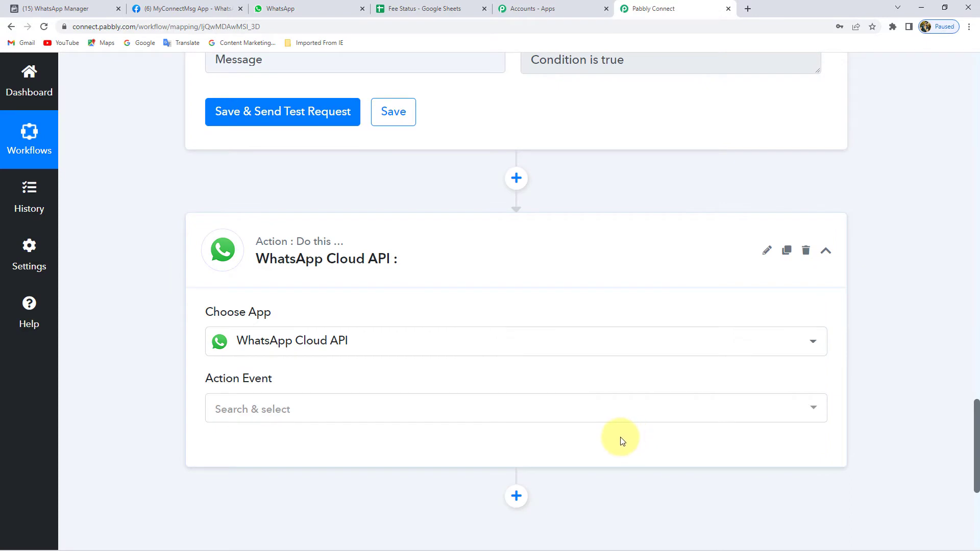
{"action": "left_click", "coordinate": [341, 417]}
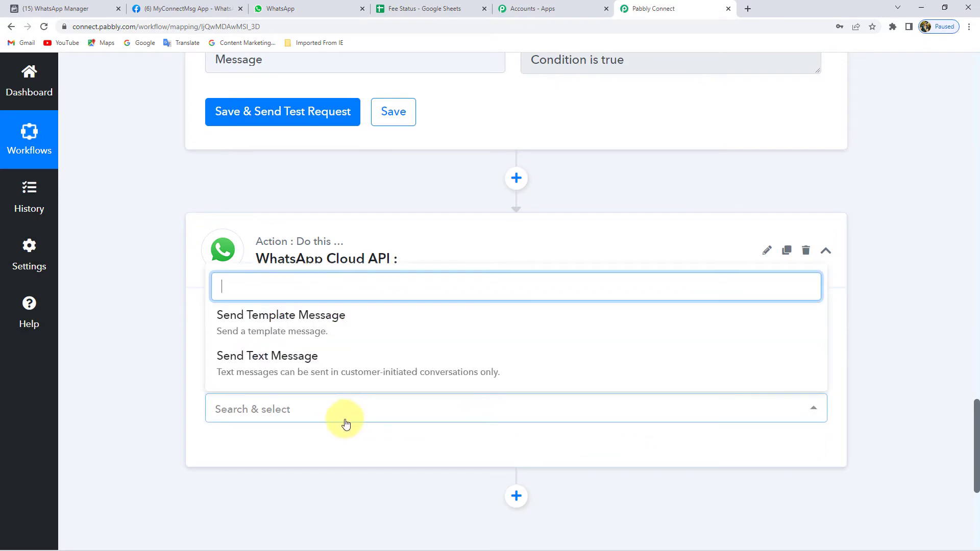
{"action": "left_click", "coordinate": [299, 333]}
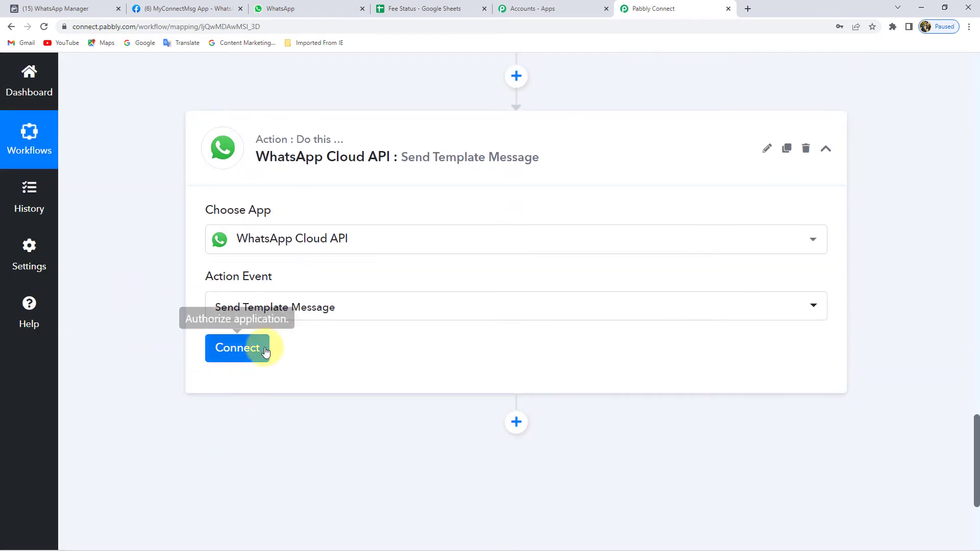
- Start a new WhatsApp Cloud API connection, review its Token and ID fields, then view Meta's Getting Started page
{"action": "left_click", "coordinate": [265, 354]}
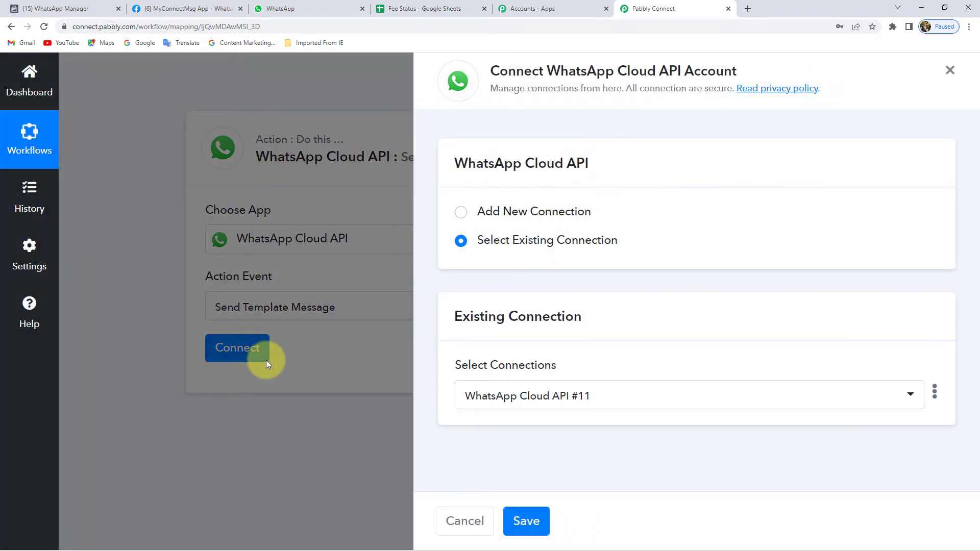
{"action": "left_click", "coordinate": [508, 211]}
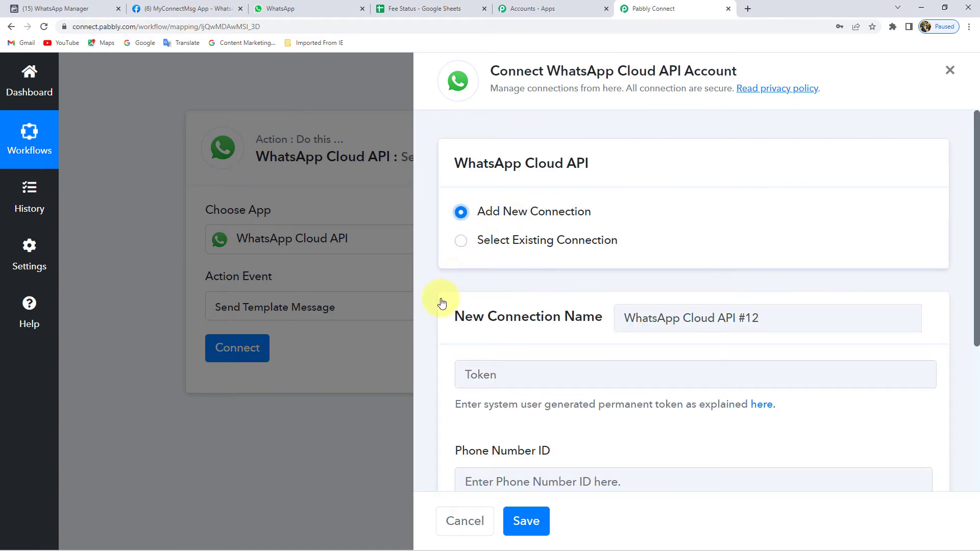
{"action": "scroll", "coordinate": [429, 311], "scroll_direction": "down", "scroll_amount": 3}
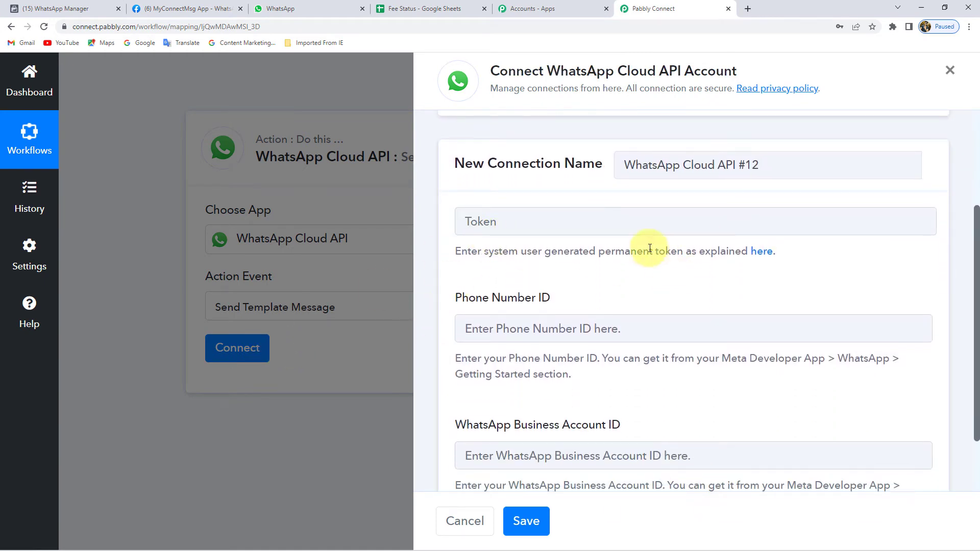
{"action": "scroll", "coordinate": [516, 259], "scroll_direction": "down", "scroll_amount": 2}
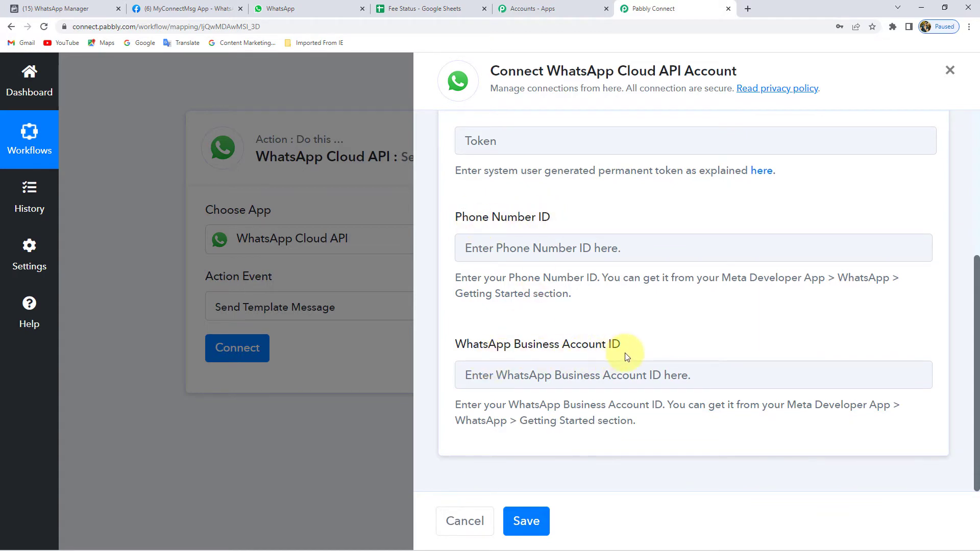
{"action": "scroll", "coordinate": [621, 317], "scroll_direction": "up", "scroll_amount": 3}
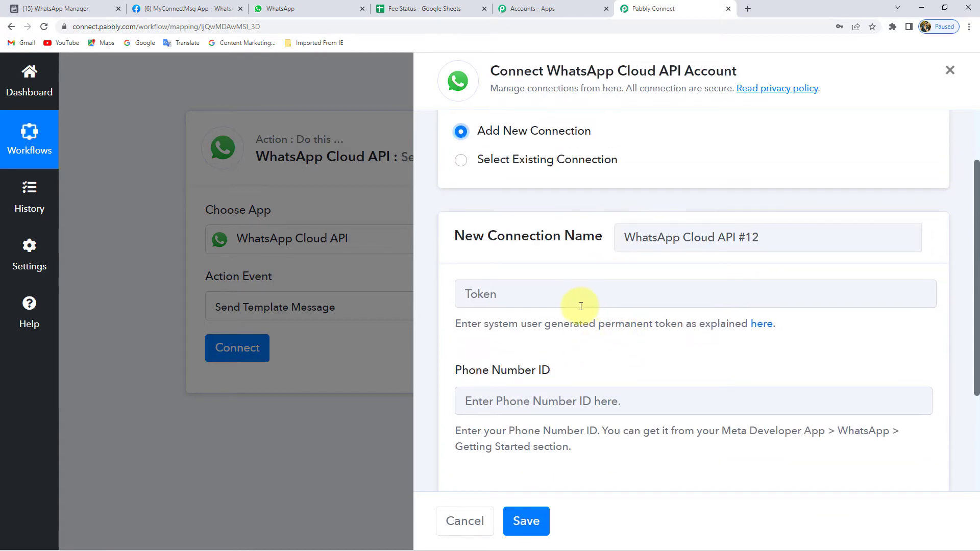
{"action": "left_click", "coordinate": [187, 9]}
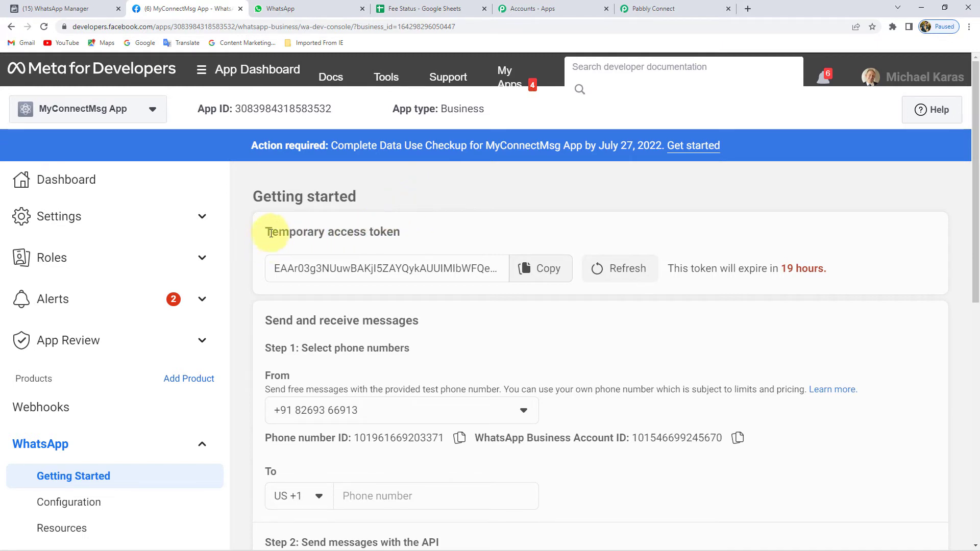
- Point out the Temporary access token heading and its 19-hour expiry, then return to Pabbly Connect
{"action": "left_click_drag", "start_coordinate": [274, 232], "coordinate": [401, 231]}
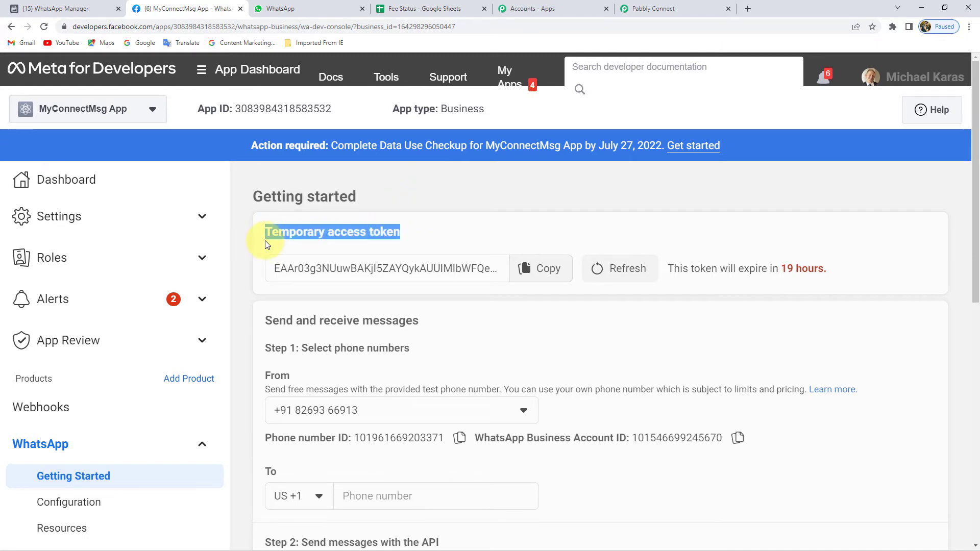
{"action": "left_click", "coordinate": [289, 234]}
{"action": "double_click", "coordinate": [289, 234]}
{"action": "left_click", "coordinate": [290, 234]}
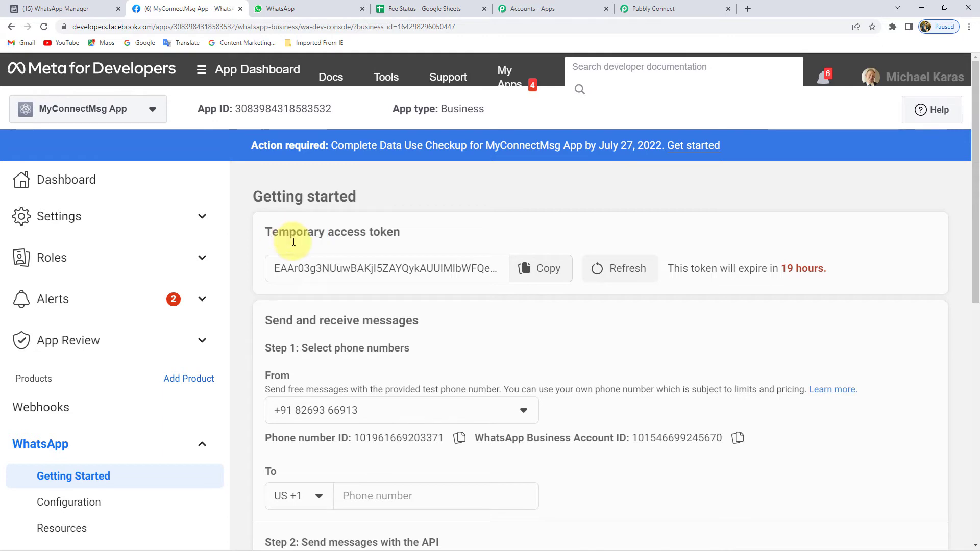
{"action": "left_click_drag", "start_coordinate": [828, 269], "coordinate": [667, 271]}
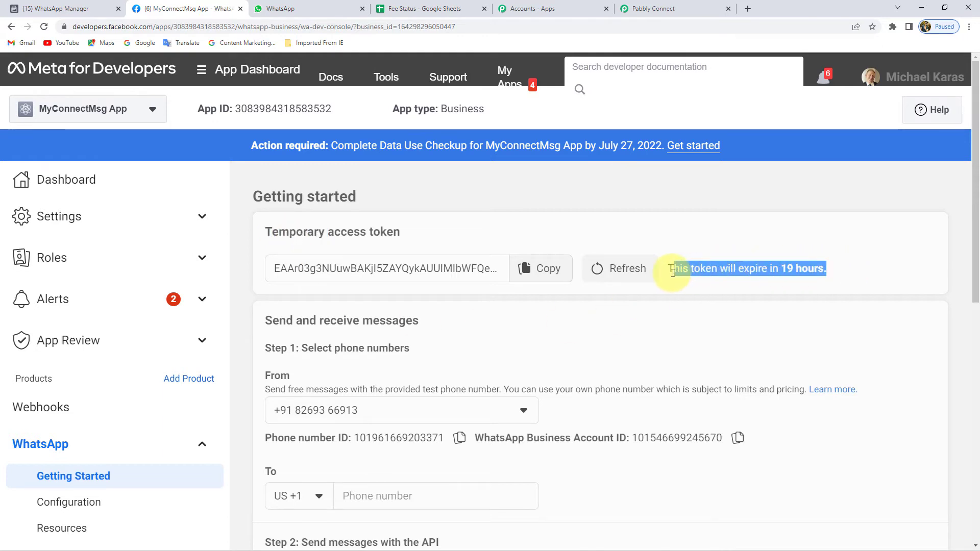
{"action": "left_click", "coordinate": [688, 234]}
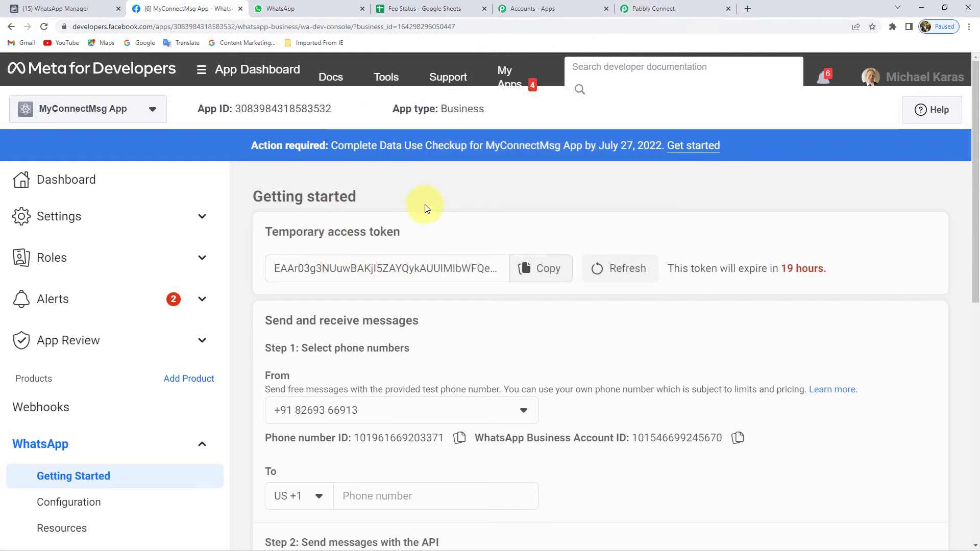
{"action": "left_click", "coordinate": [676, 6]}
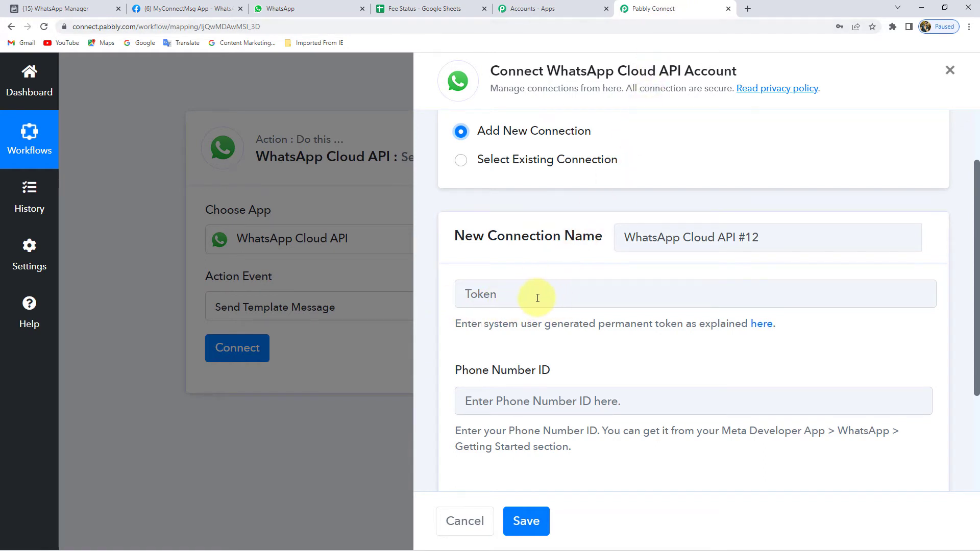
{"action": "left_click", "coordinate": [513, 294]}
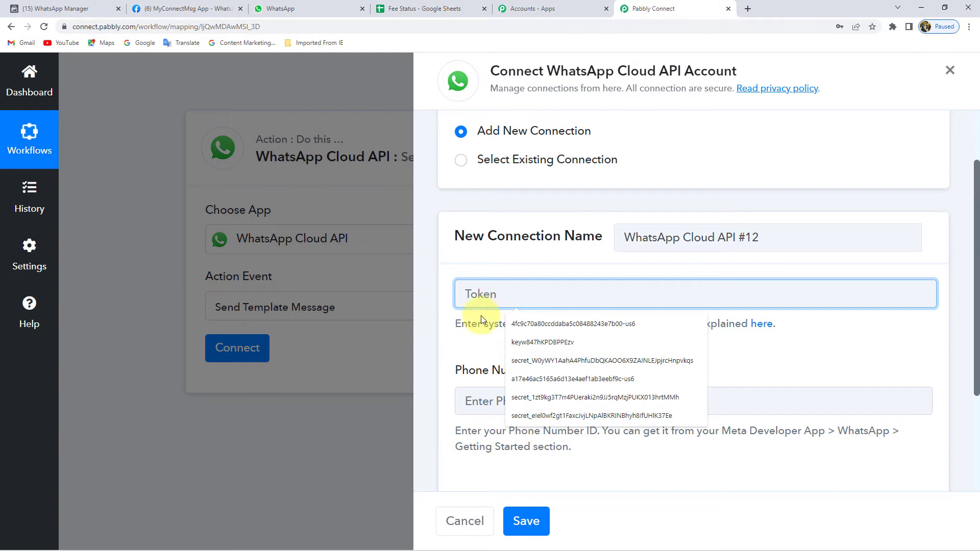
{"action": "left_click", "coordinate": [467, 324]}
{"action": "scroll", "coordinate": [473, 323], "scroll_direction": "down", "scroll_amount": 3}
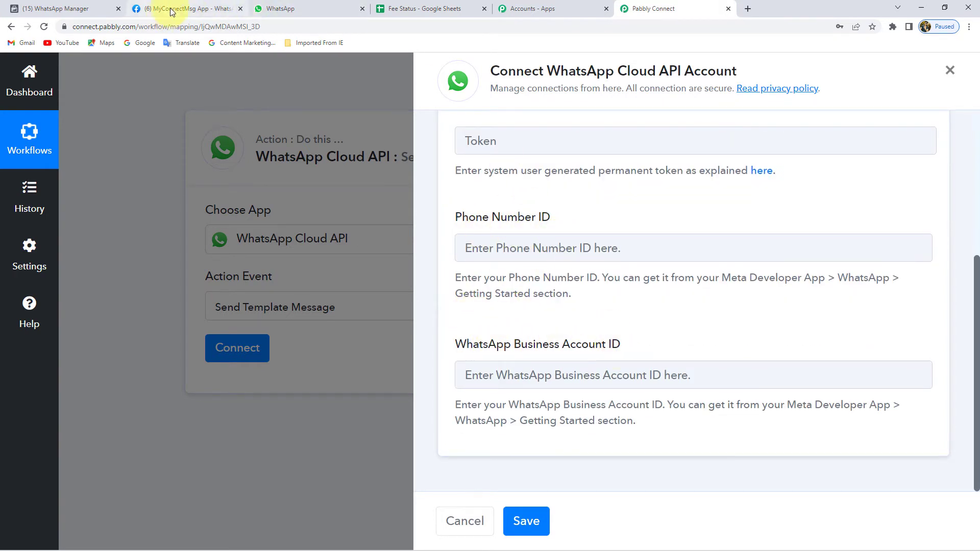
{"action": "left_click", "coordinate": [186, 8]}
{"action": "scroll", "coordinate": [366, 327], "scroll_direction": "down", "scroll_amount": 2}
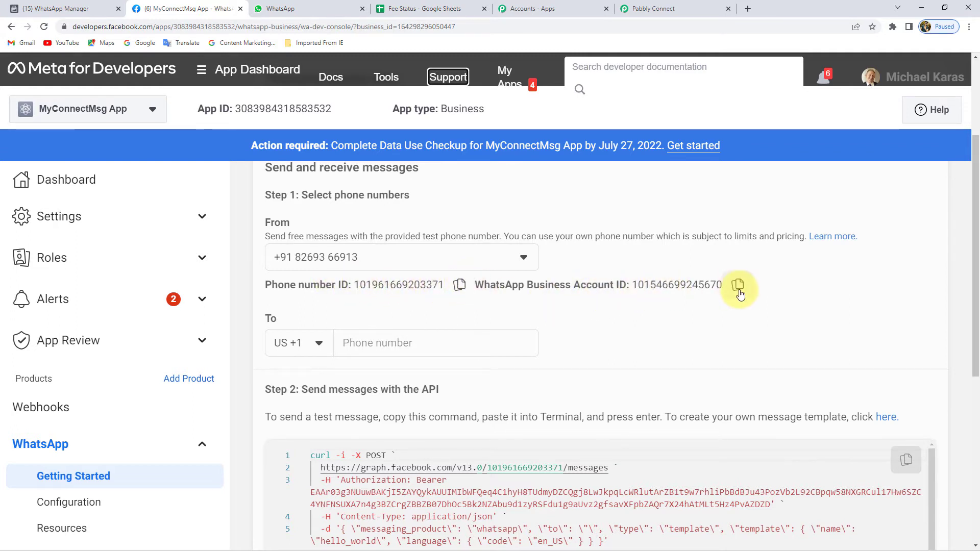
{"action": "left_click", "coordinate": [669, 5]}
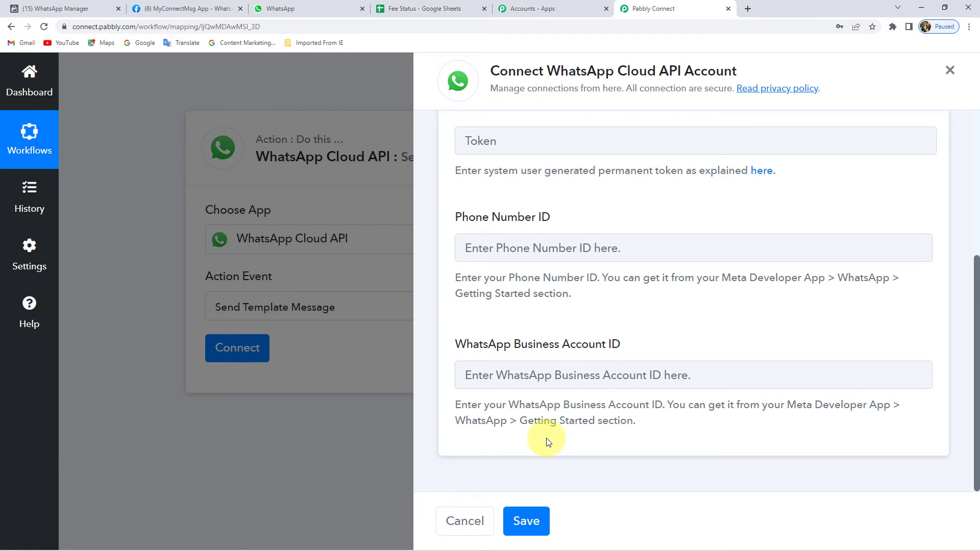
{"action": "scroll", "coordinate": [546, 443], "scroll_direction": "up", "scroll_amount": 5}
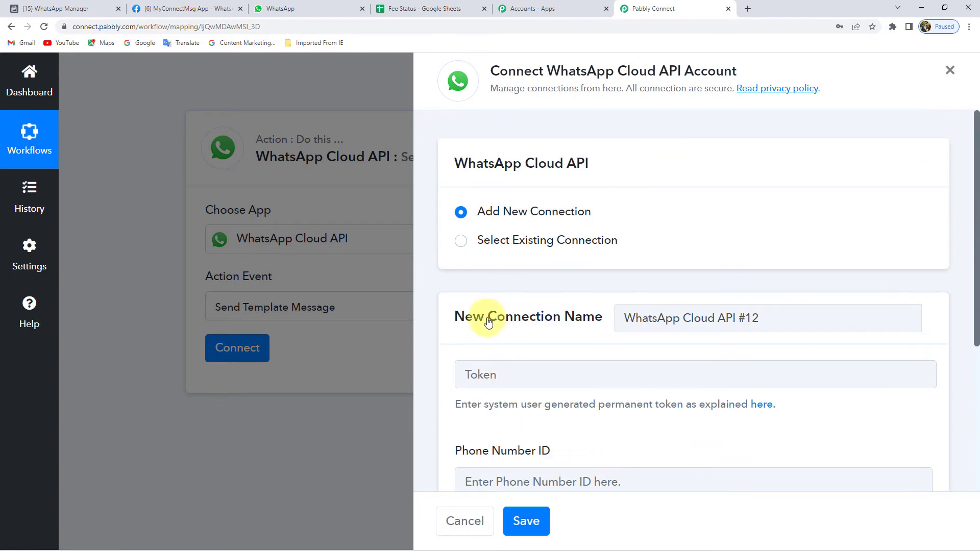
- Reuse the existing WhatsApp Cloud API connection for the WhatsApp action and save it
{"action": "left_click", "coordinate": [542, 243]}
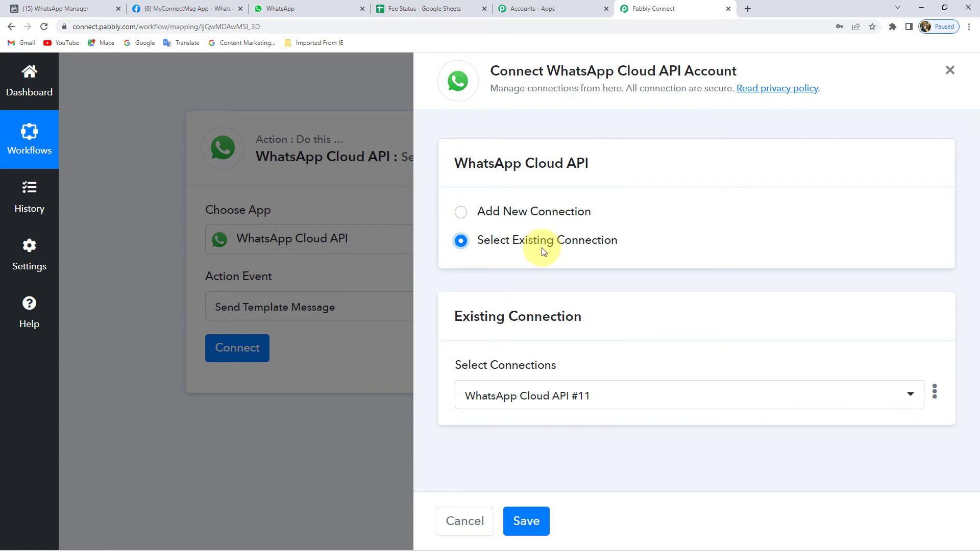
{"action": "left_click", "coordinate": [535, 536]}
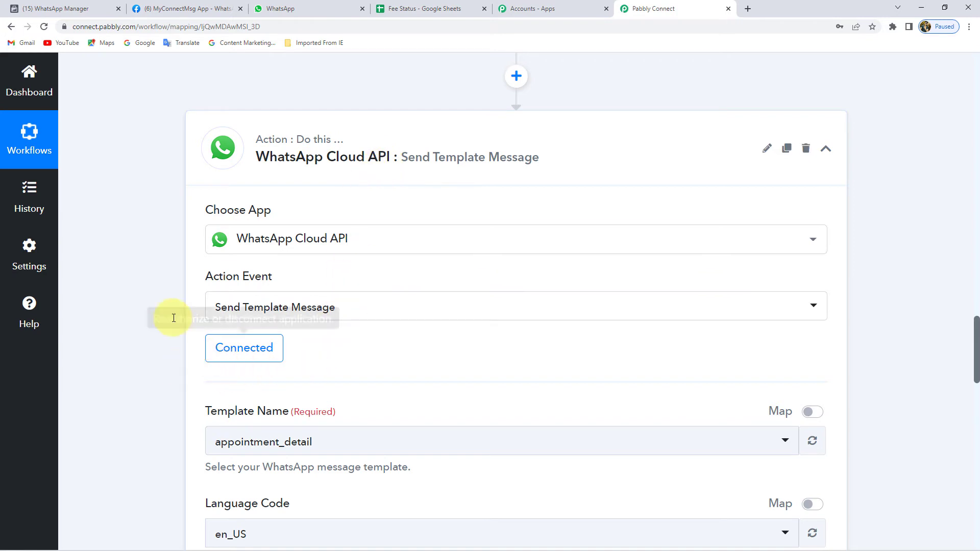
{"action": "scroll", "coordinate": [134, 279], "scroll_direction": "down", "scroll_amount": 5}
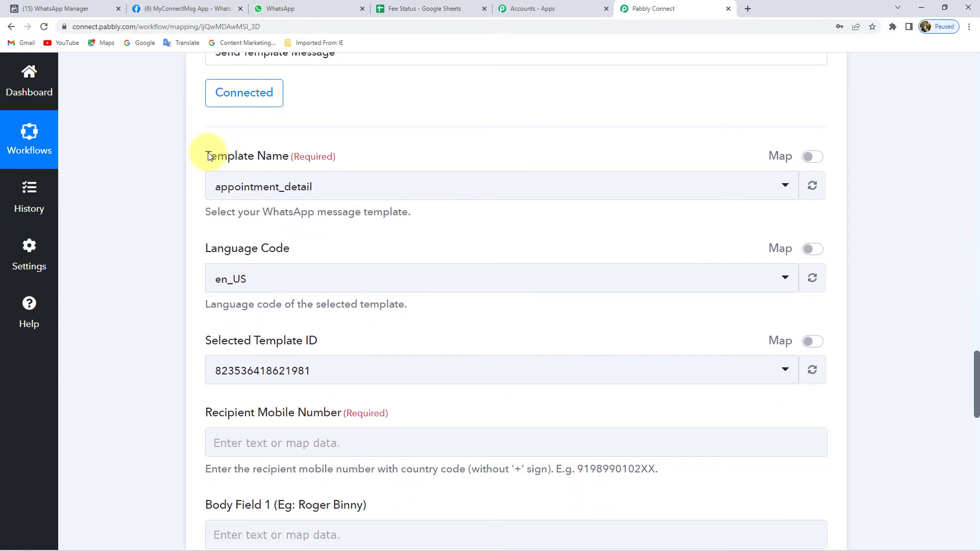
- Search 'no' in Template Name and pick the no_dues (en_US) template
{"action": "left_click_drag", "start_coordinate": [206, 156], "coordinate": [280, 156]}
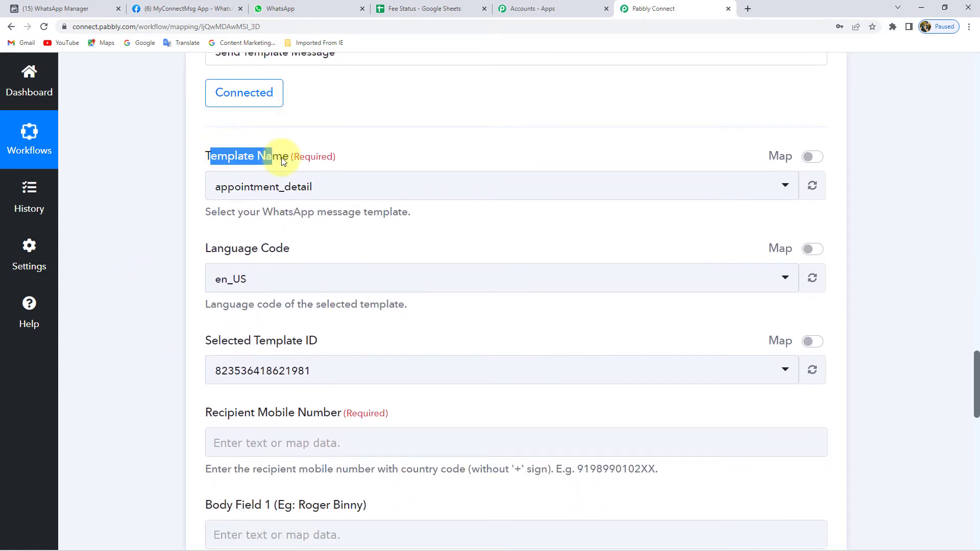
{"action": "left_click", "coordinate": [281, 162]}
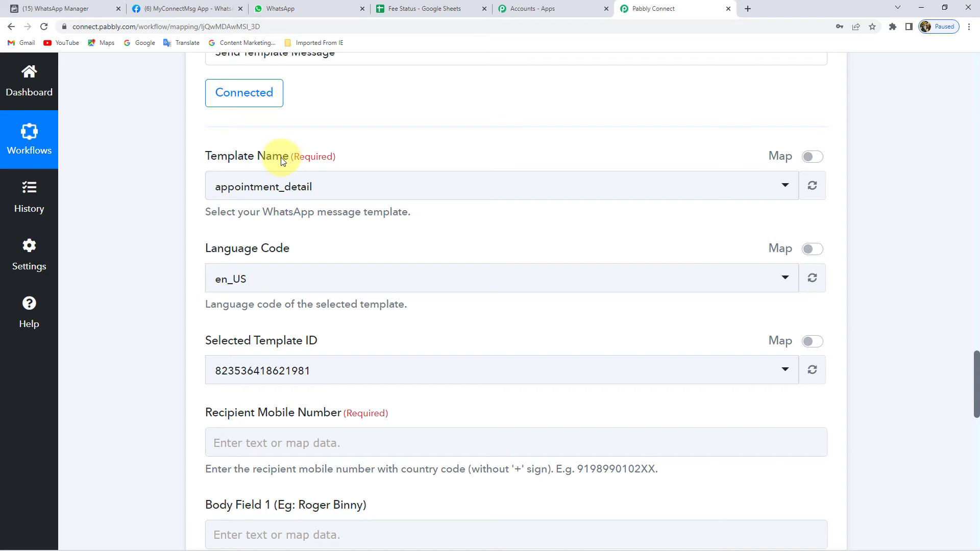
{"action": "left_click", "coordinate": [258, 187]}
{"action": "scroll", "coordinate": [313, 342], "scroll_direction": "down", "scroll_amount": 1}
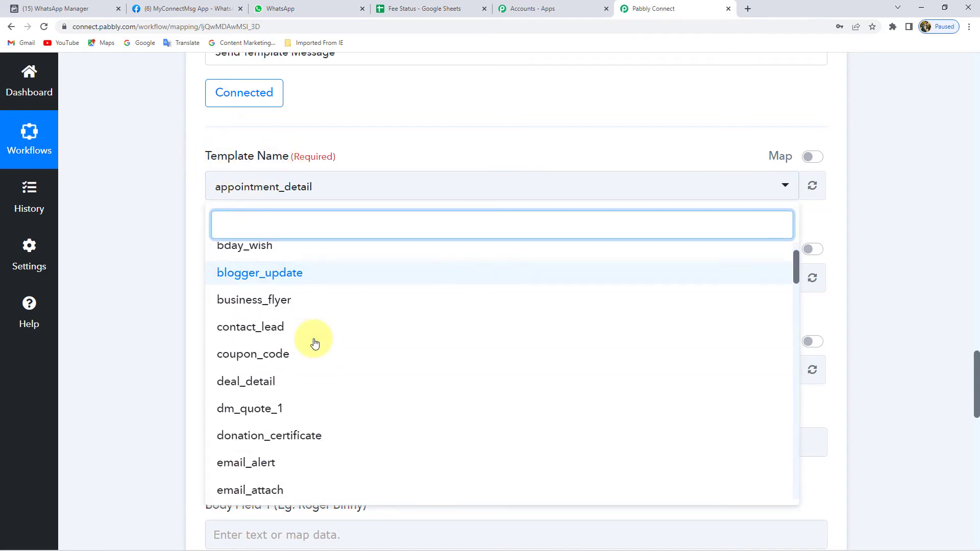
{"action": "scroll", "coordinate": [313, 341], "scroll_direction": "down", "scroll_amount": 1}
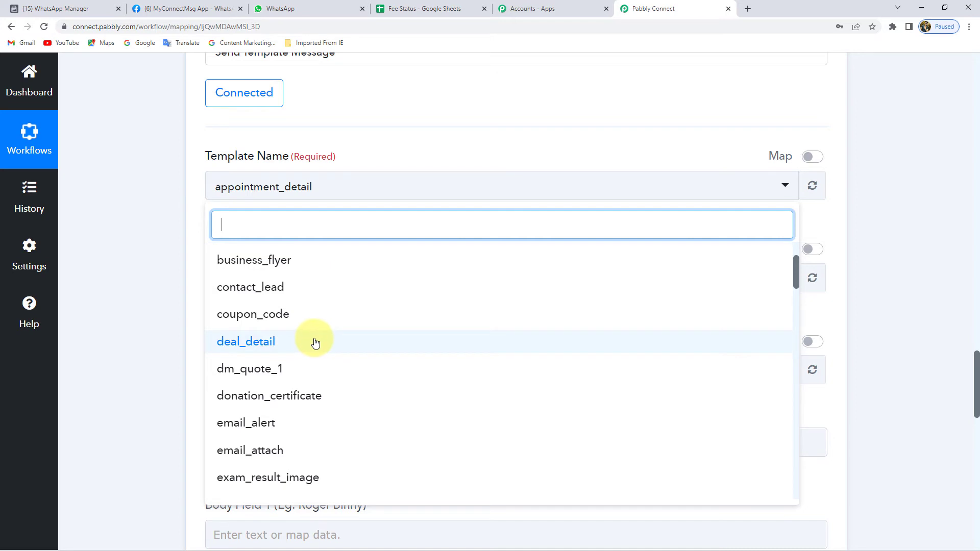
{"action": "scroll", "coordinate": [316, 344], "scroll_direction": "down", "scroll_amount": 1}
{"action": "scroll", "coordinate": [313, 335], "scroll_direction": "down", "scroll_amount": 2}
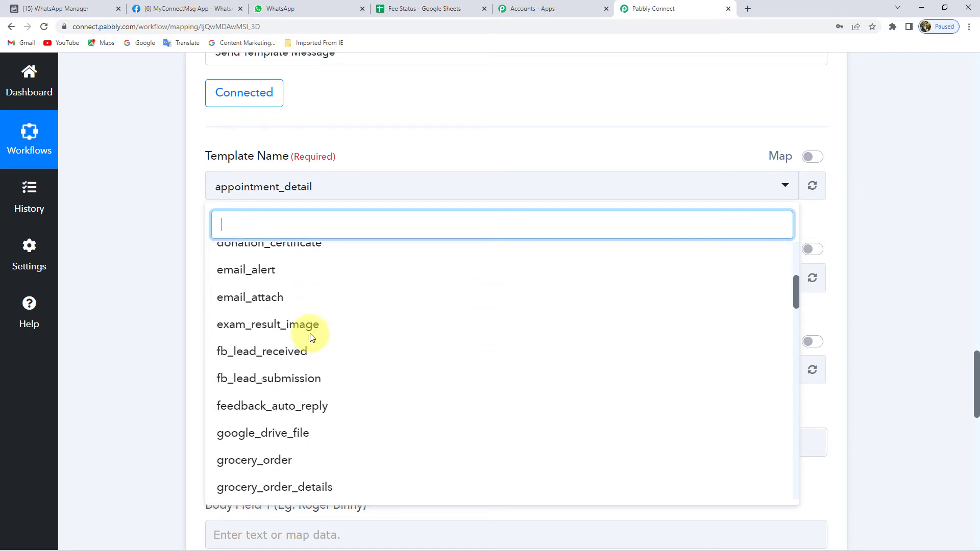
{"action": "type", "text": "no"}
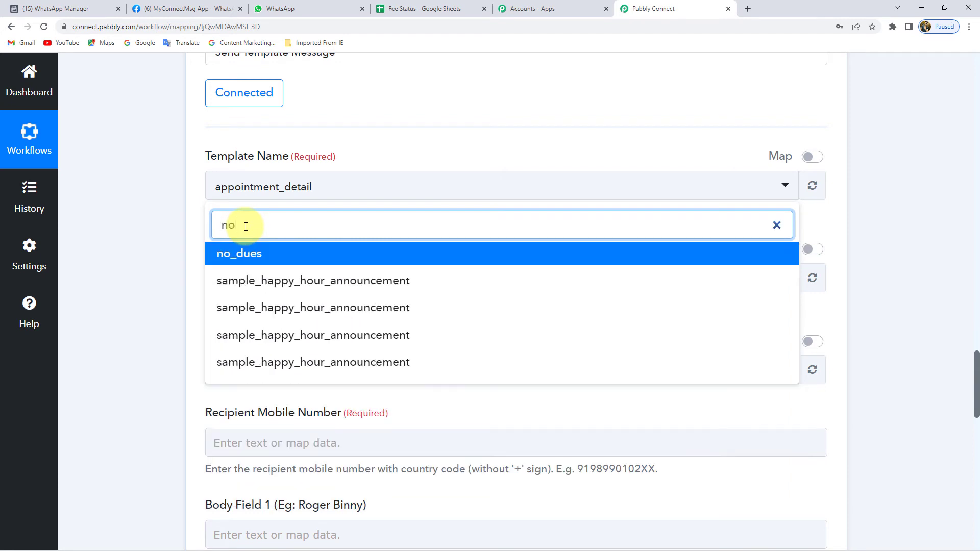
{"action": "left_click", "coordinate": [265, 258]}
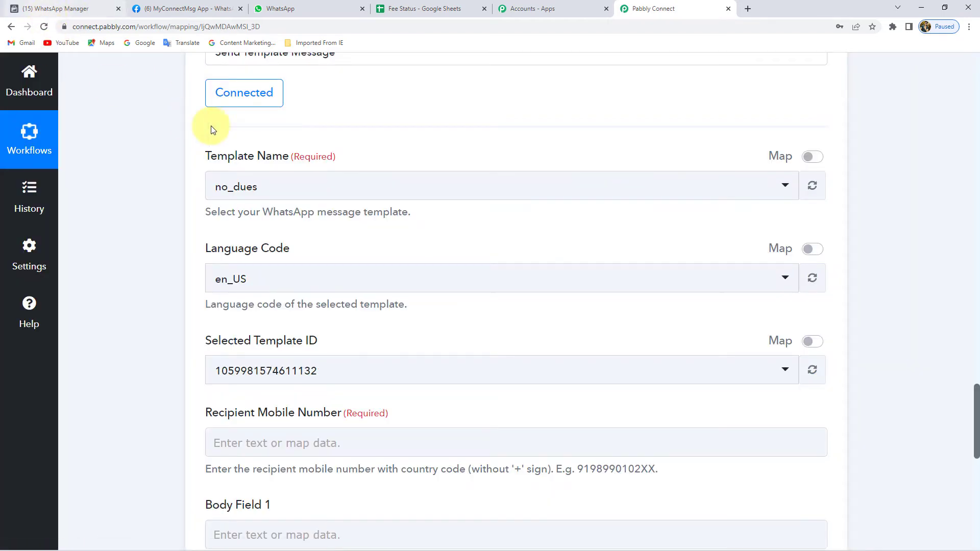
{"action": "left_click", "coordinate": [77, 9]}
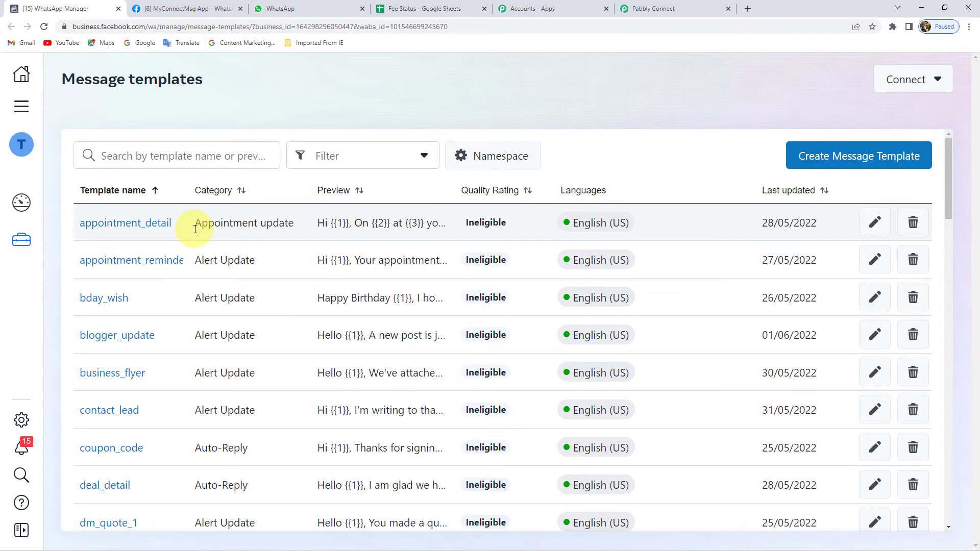
{"action": "left_click", "coordinate": [164, 9]}
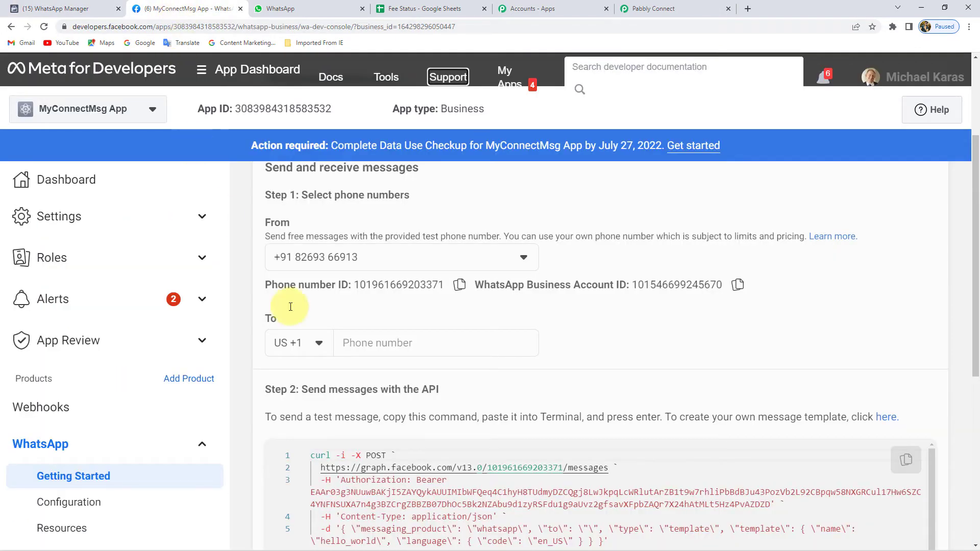
{"action": "scroll", "coordinate": [413, 212], "scroll_direction": "up", "scroll_amount": 2}
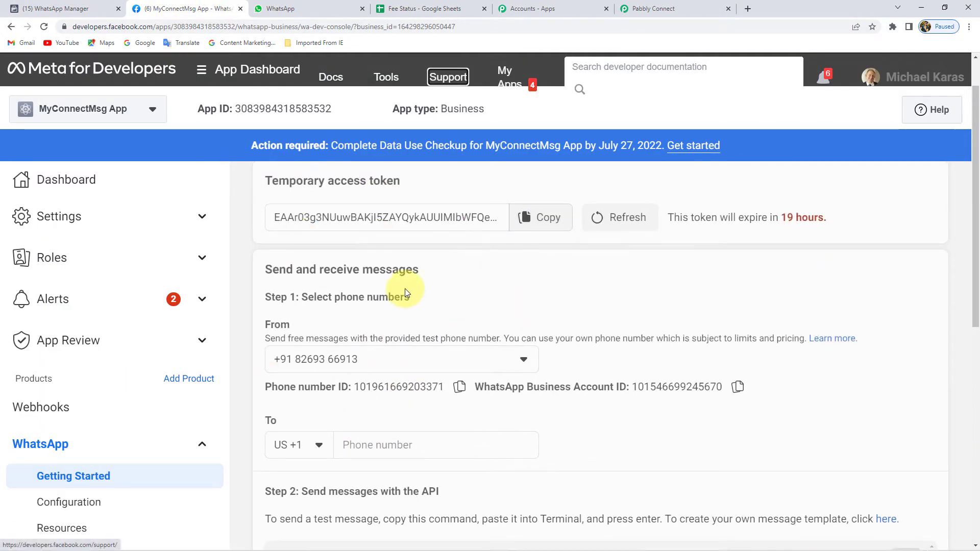
{"action": "scroll", "coordinate": [406, 292], "scroll_direction": "down", "scroll_amount": 2}
{"action": "scroll", "coordinate": [389, 288], "scroll_direction": "down", "scroll_amount": 2}
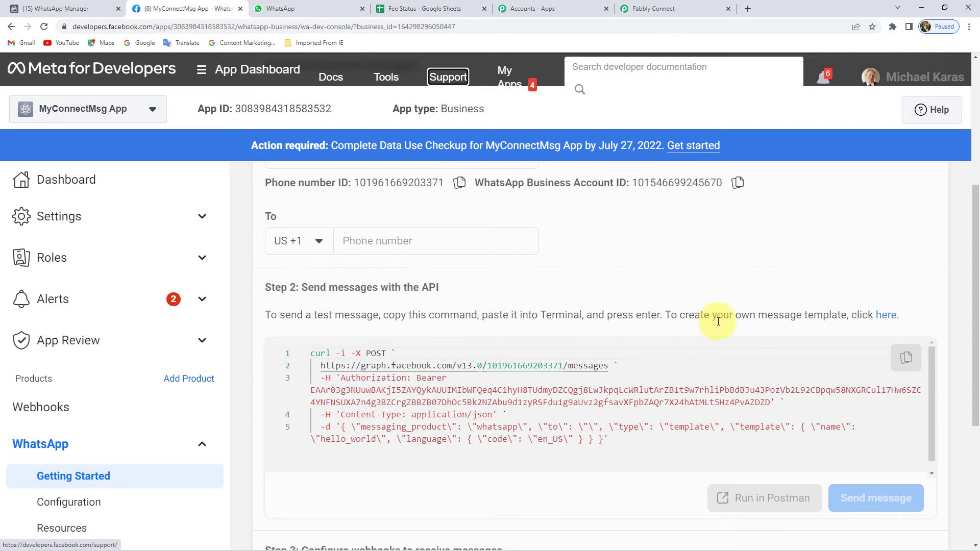
{"action": "left_click", "coordinate": [889, 316]}
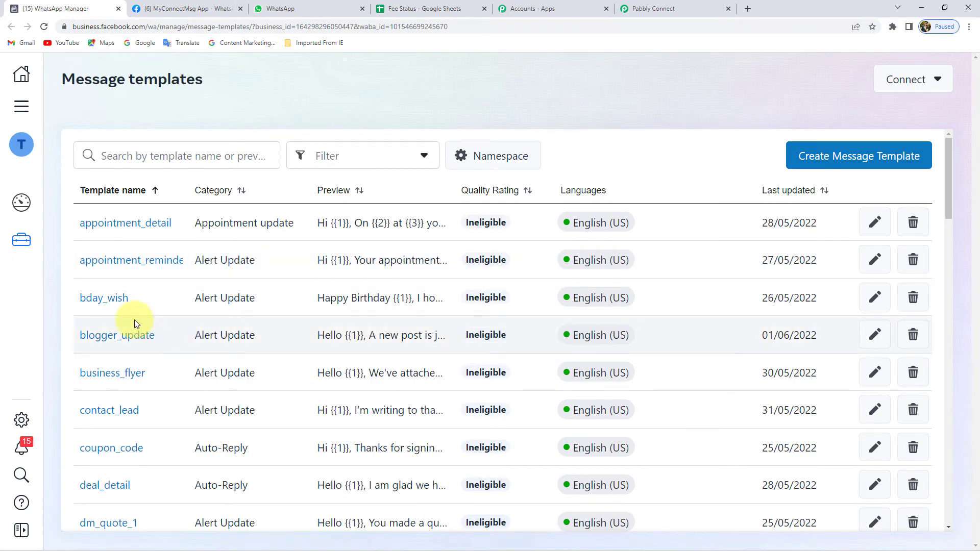
{"action": "scroll", "coordinate": [131, 276], "scroll_direction": "down", "scroll_amount": 8}
{"action": "scroll", "coordinate": [131, 296], "scroll_direction": "down", "scroll_amount": 4}
{"action": "scroll", "coordinate": [131, 306], "scroll_direction": "down", "scroll_amount": 4}
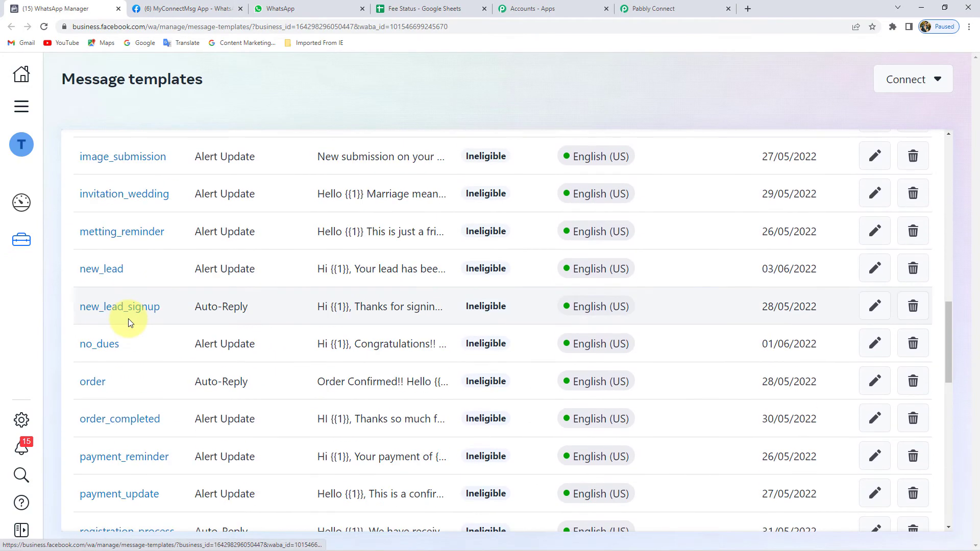
{"action": "scroll", "coordinate": [127, 318], "scroll_direction": "up", "scroll_amount": 4}
{"action": "scroll", "coordinate": [128, 319], "scroll_direction": "up", "scroll_amount": 4}
{"action": "scroll", "coordinate": [129, 324], "scroll_direction": "up", "scroll_amount": 6}
{"action": "scroll", "coordinate": [128, 327], "scroll_direction": "up", "scroll_amount": 3}
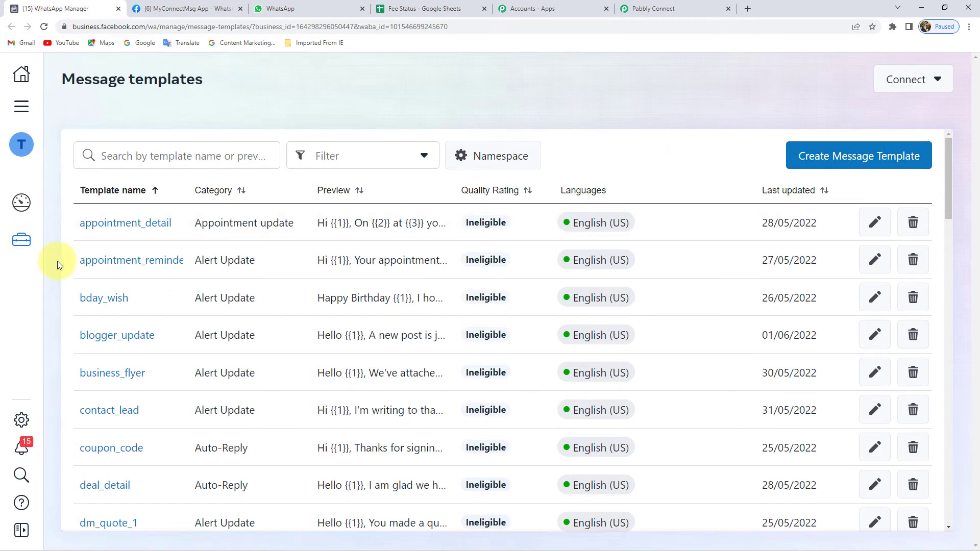
{"action": "scroll", "coordinate": [135, 304], "scroll_direction": "down", "scroll_amount": 1}
{"action": "scroll", "coordinate": [135, 304], "scroll_direction": "down", "scroll_amount": 4}
{"action": "scroll", "coordinate": [136, 304], "scroll_direction": "down", "scroll_amount": 4}
{"action": "scroll", "coordinate": [135, 304], "scroll_direction": "down", "scroll_amount": 4}
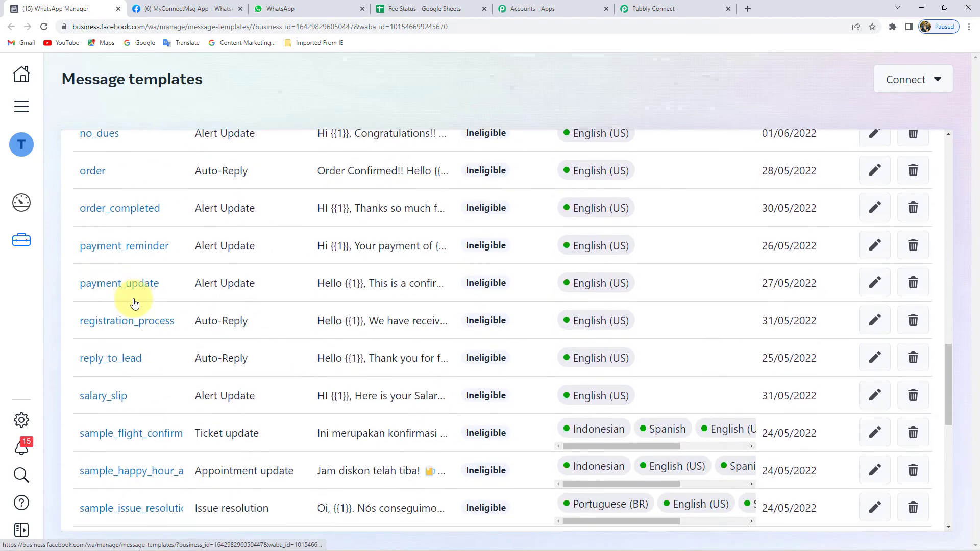
{"action": "scroll", "coordinate": [134, 304], "scroll_direction": "down", "scroll_amount": 4}
{"action": "scroll", "coordinate": [134, 303], "scroll_direction": "down", "scroll_amount": 4}
{"action": "scroll", "coordinate": [133, 301], "scroll_direction": "down", "scroll_amount": 2}
{"action": "scroll", "coordinate": [133, 300], "scroll_direction": "up", "scroll_amount": 1}
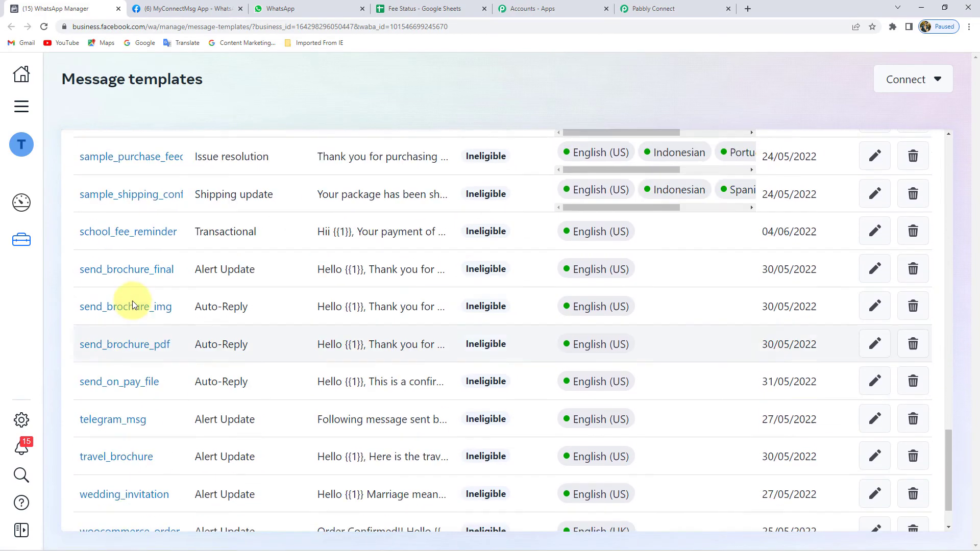
{"action": "scroll", "coordinate": [133, 302], "scroll_direction": "up", "scroll_amount": 10}
{"action": "scroll", "coordinate": [133, 303], "scroll_direction": "up", "scroll_amount": 3}
{"action": "scroll", "coordinate": [134, 311], "scroll_direction": "down", "scroll_amount": 10}
{"action": "scroll", "coordinate": [143, 337], "scroll_direction": "down", "scroll_amount": 2}
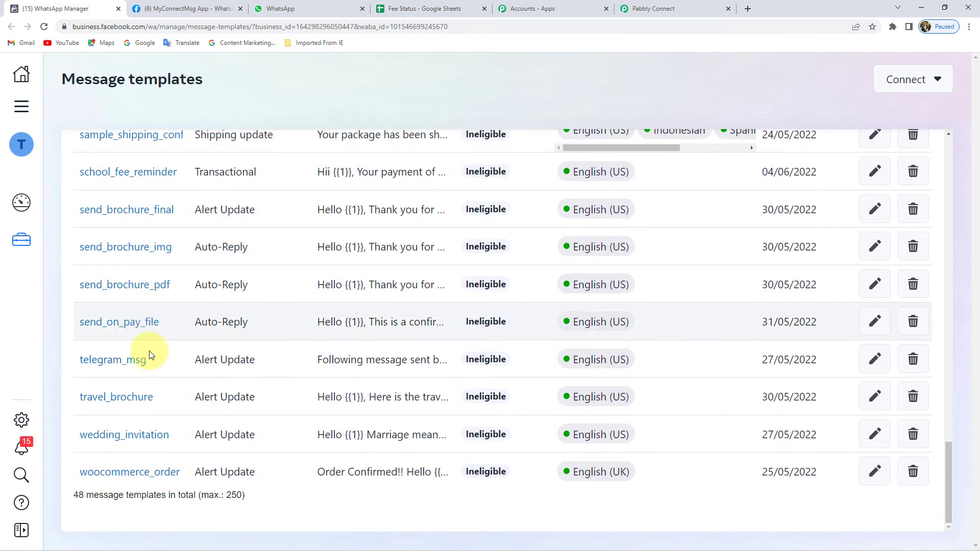
{"action": "scroll", "coordinate": [183, 404], "scroll_direction": "up", "scroll_amount": 5}
{"action": "scroll", "coordinate": [131, 339], "scroll_direction": "up", "scroll_amount": 4}
{"action": "scroll", "coordinate": [110, 307], "scroll_direction": "up", "scroll_amount": 4}
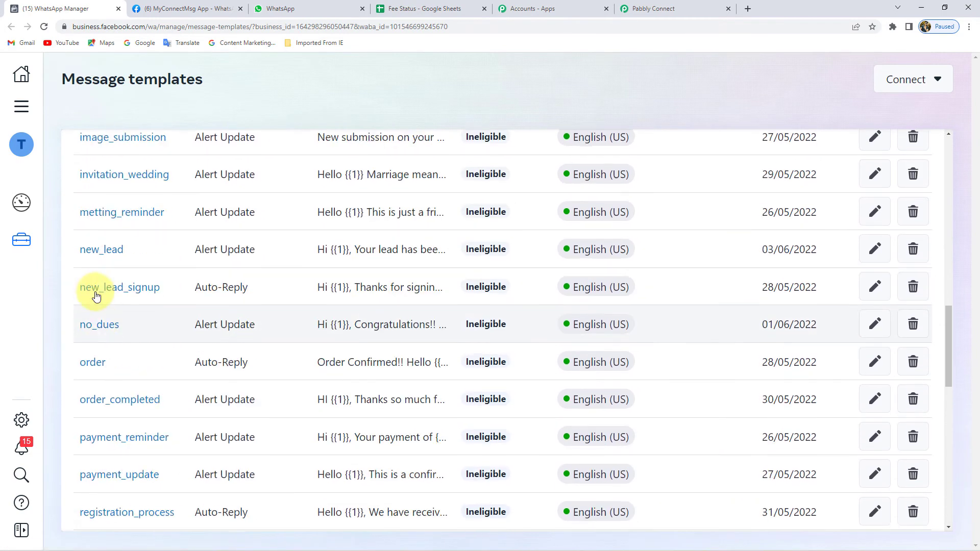
{"action": "scroll", "coordinate": [92, 289], "scroll_direction": "up", "scroll_amount": 1}
{"action": "scroll", "coordinate": [92, 273], "scroll_direction": "up", "scroll_amount": 1}
{"action": "scroll", "coordinate": [82, 261], "scroll_direction": "up", "scroll_amount": 1}
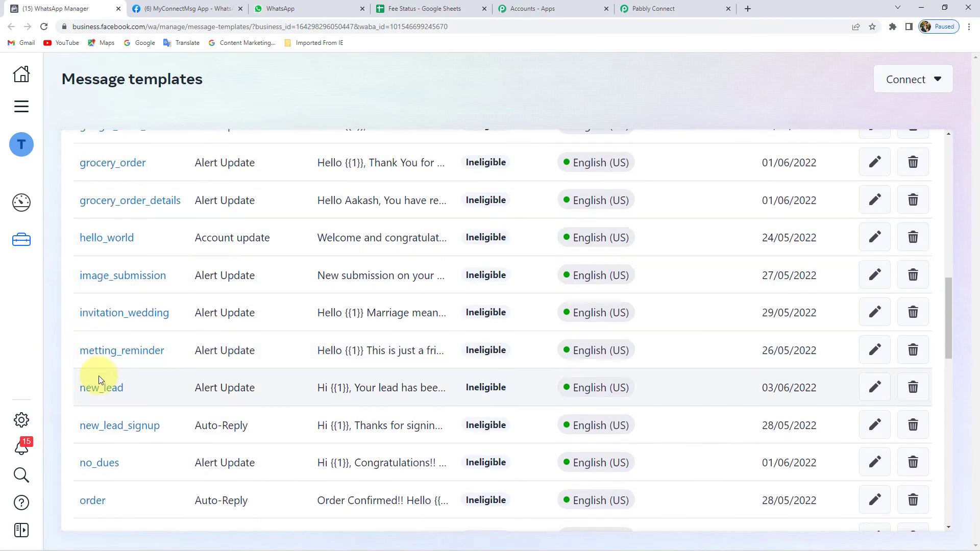
{"action": "scroll", "coordinate": [92, 367], "scroll_direction": "down", "scroll_amount": 2}
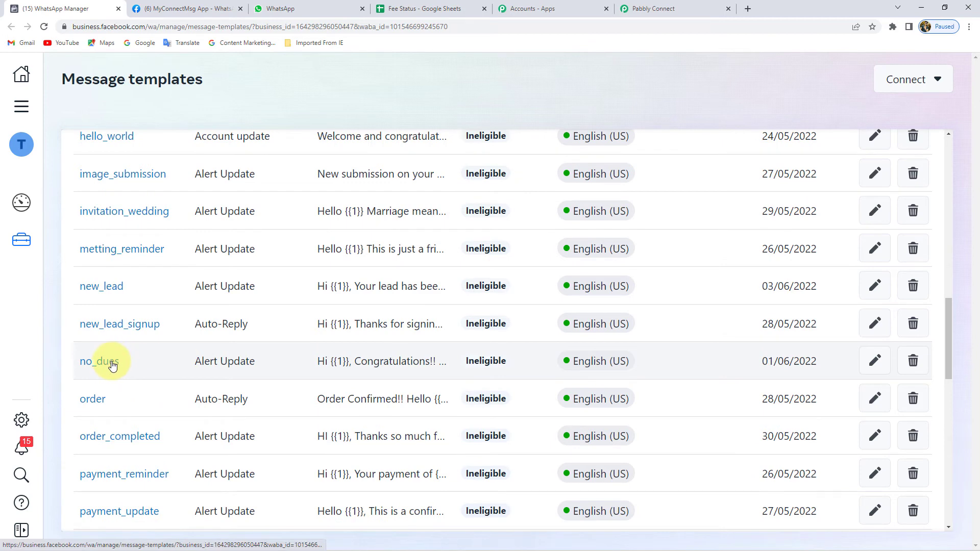
- Open the approved no_dues template in WhatsApp Manager and scroll through its content
{"action": "left_click", "coordinate": [113, 364]}
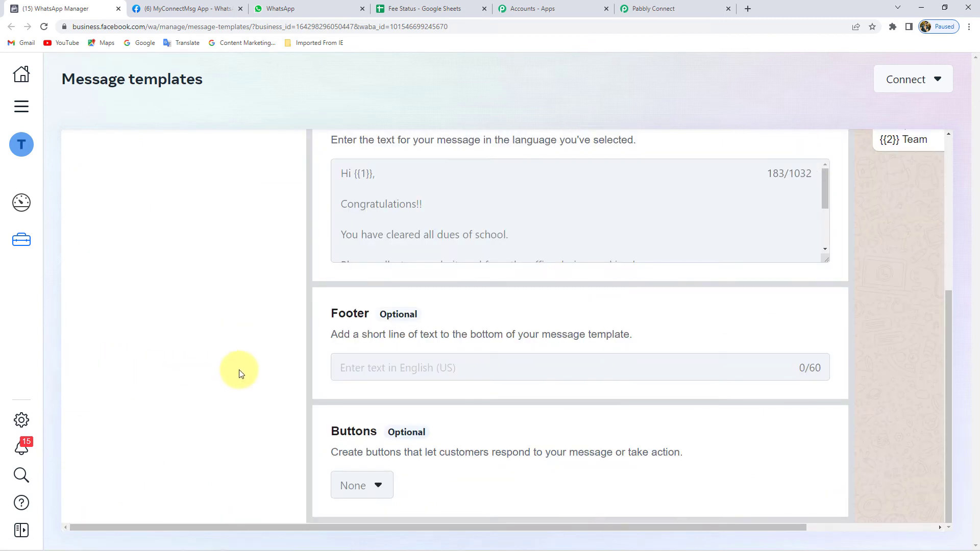
{"action": "scroll", "coordinate": [446, 411], "scroll_direction": "up", "scroll_amount": 1}
{"action": "scroll", "coordinate": [445, 409], "scroll_direction": "up", "scroll_amount": 4}
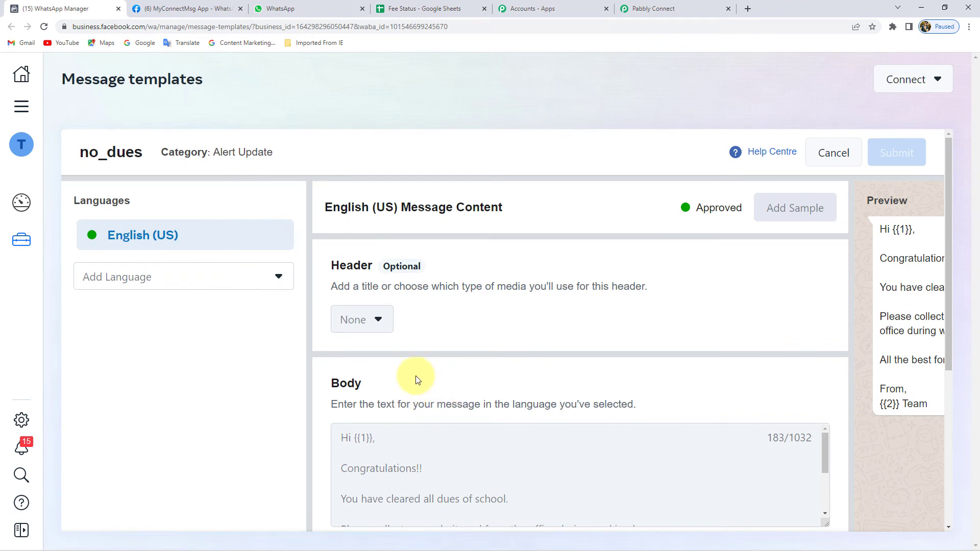
{"action": "scroll", "coordinate": [417, 379], "scroll_direction": "down", "scroll_amount": 5}
{"action": "left_click_drag", "start_coordinate": [269, 526], "coordinate": [605, 526]}
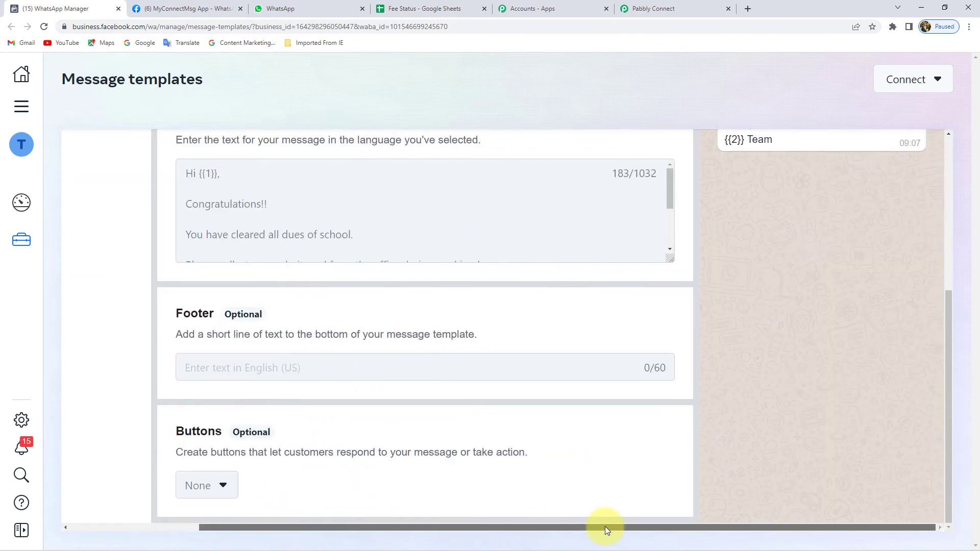
{"action": "scroll", "coordinate": [778, 339], "scroll_direction": "up", "scroll_amount": 2}
{"action": "scroll", "coordinate": [778, 339], "scroll_direction": "up", "scroll_amount": 4}
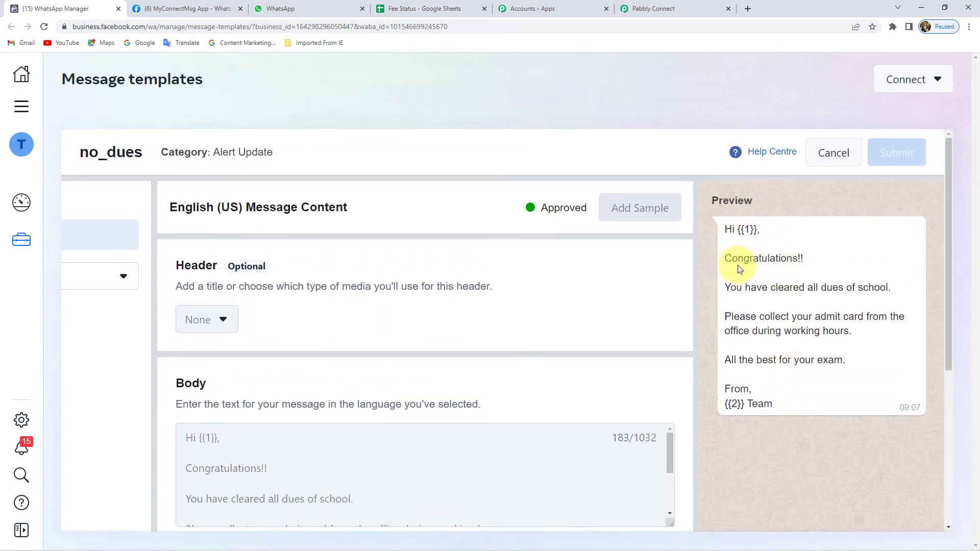
- Point out the {{1}} placeholder in the greeting line of the template preview
{"action": "double_click", "coordinate": [732, 228]}
{"action": "left_click_drag", "start_coordinate": [738, 229], "coordinate": [755, 232]}
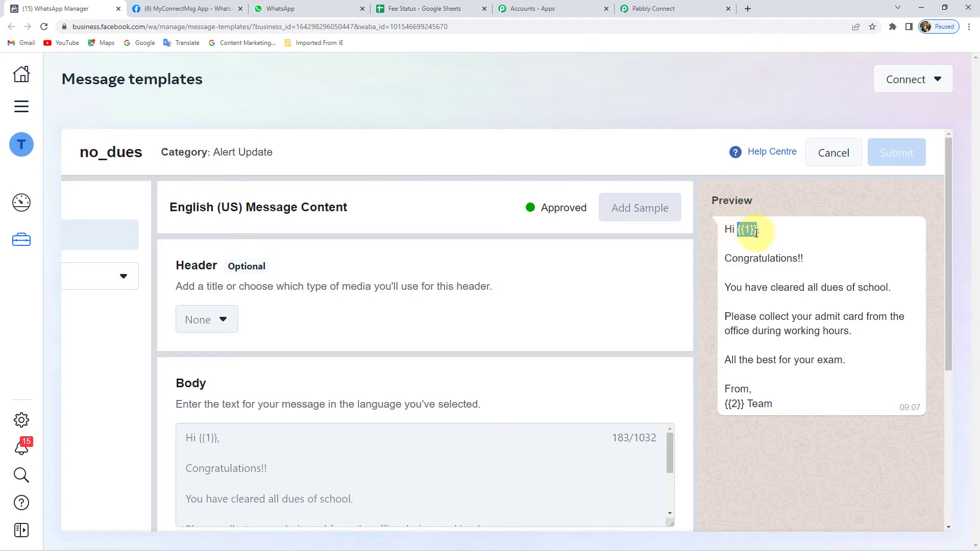
{"action": "left_click", "coordinate": [750, 231]}
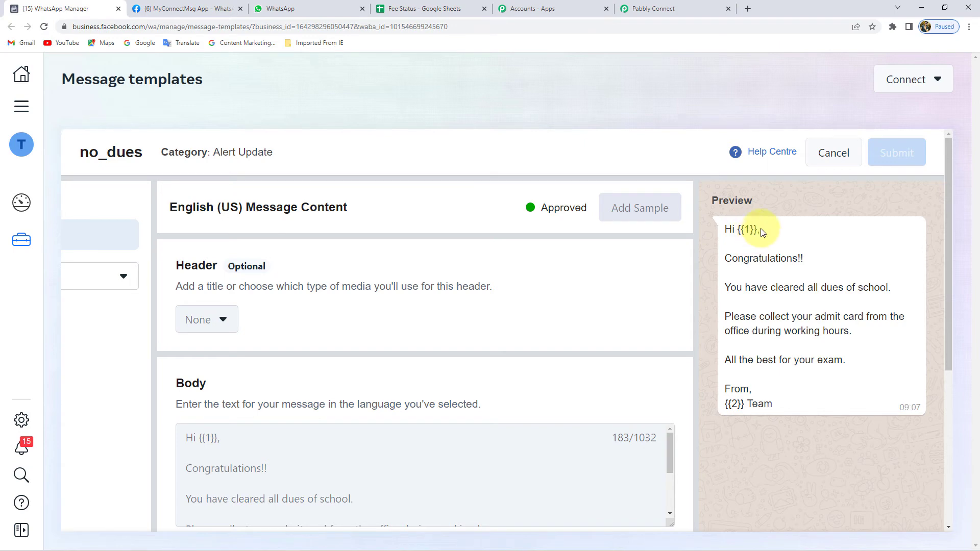
{"action": "left_click_drag", "start_coordinate": [760, 229], "coordinate": [739, 231]}
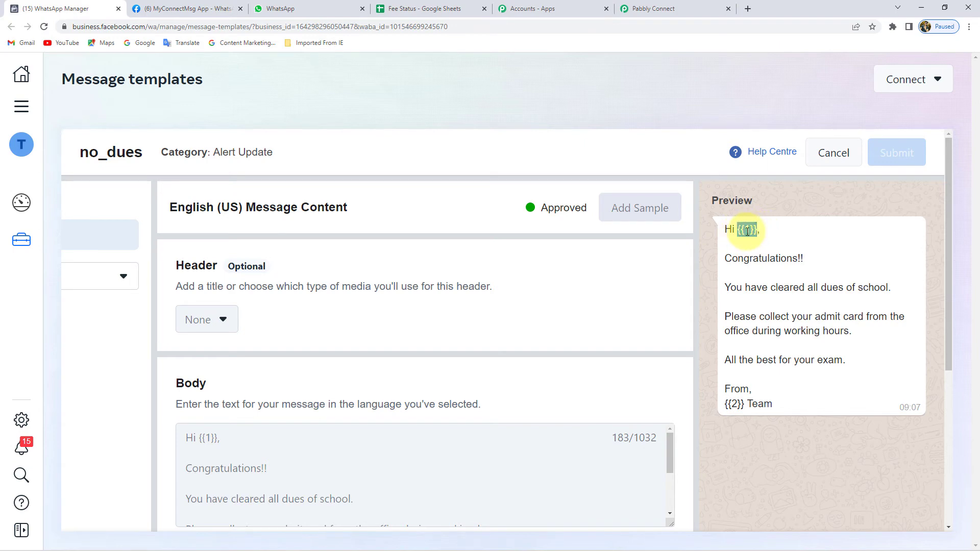
{"action": "left_click", "coordinate": [748, 231]}
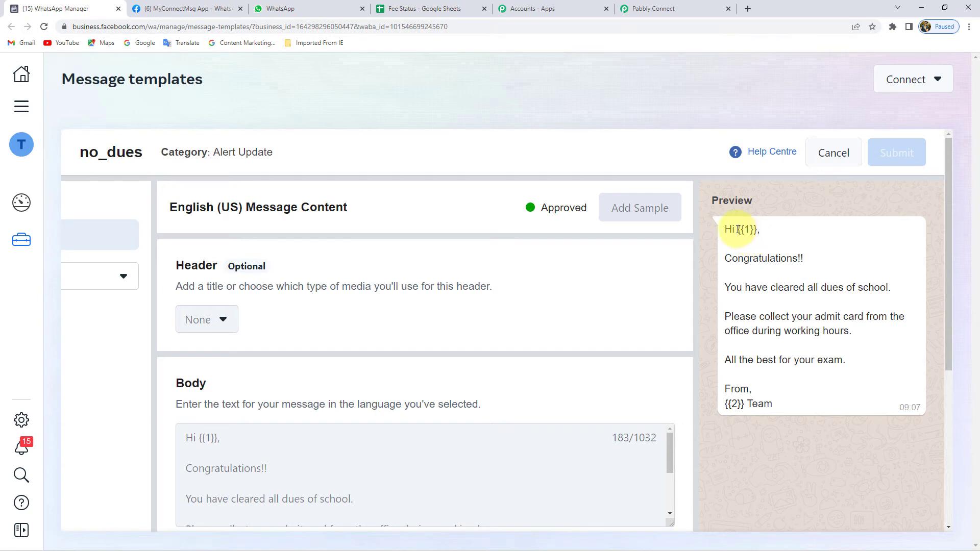
{"action": "left_click_drag", "start_coordinate": [739, 231], "coordinate": [759, 230]}
{"action": "left_click", "coordinate": [732, 231]}
{"action": "left_click_drag", "start_coordinate": [737, 230], "coordinate": [753, 228]}
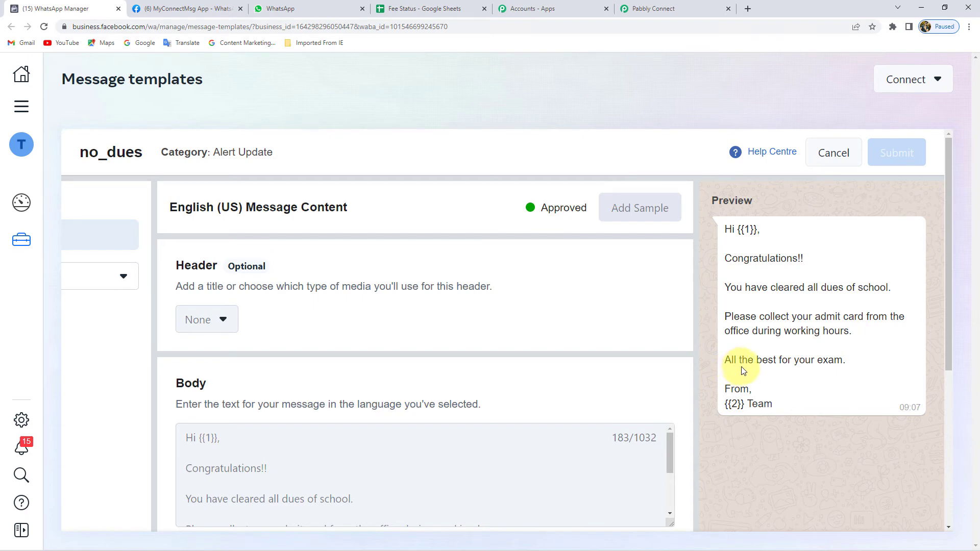
- Point out the {{2}} placeholder before 'Team' and {{1}} again, then return to Pabbly Connect
{"action": "double_click", "coordinate": [734, 404]}
{"action": "left_click", "coordinate": [767, 404]}
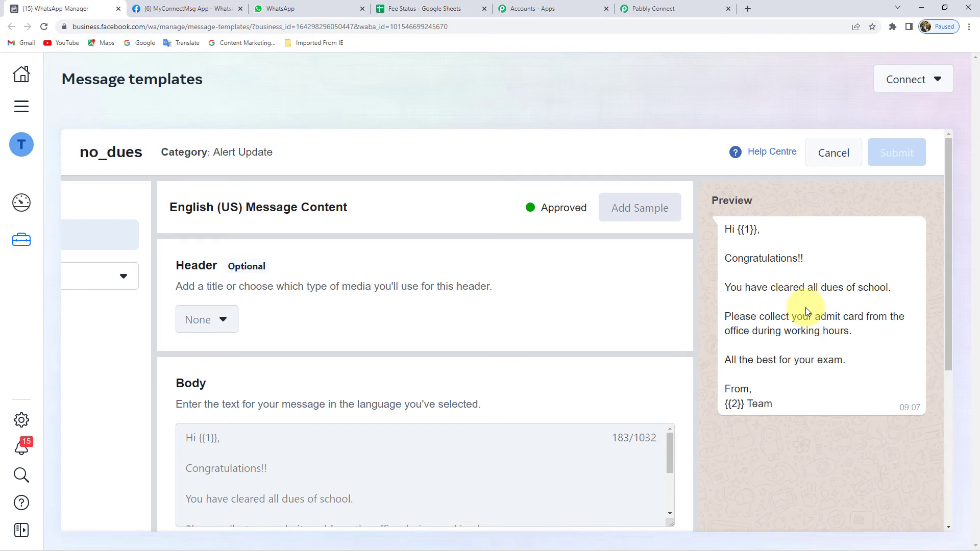
{"action": "left_click_drag", "start_coordinate": [738, 230], "coordinate": [761, 233]}
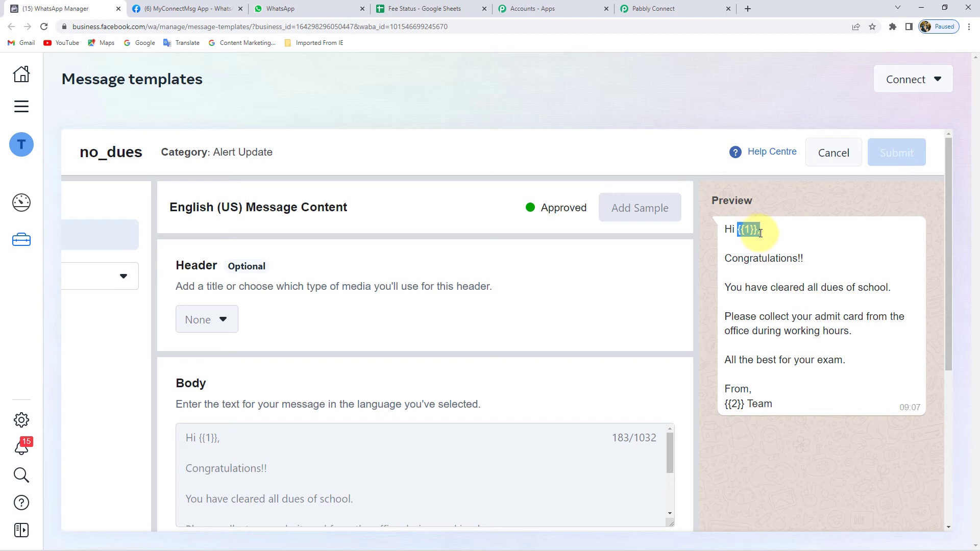
{"action": "left_click", "coordinate": [744, 230]}
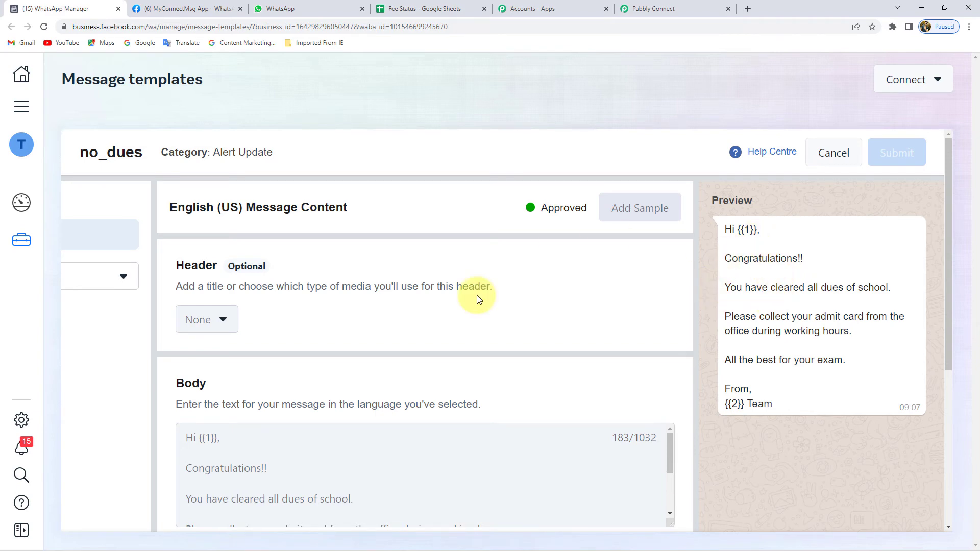
{"action": "left_click", "coordinate": [629, 4]}
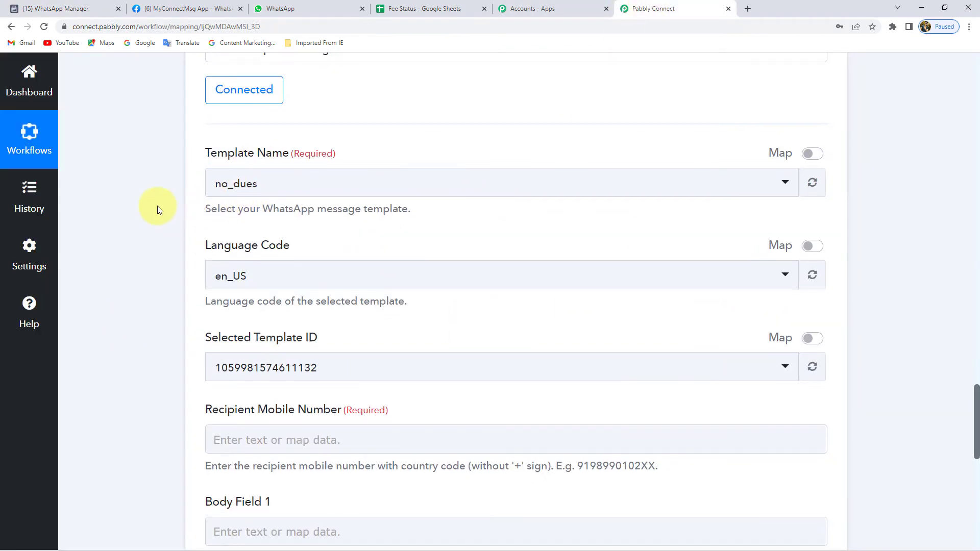
- Review the Recipient Mobile Number field and its no '+' sign hint, then go to the Fee Status sheet
{"action": "scroll", "coordinate": [157, 206], "scroll_direction": "down", "scroll_amount": 2}
{"action": "scroll", "coordinate": [128, 210], "scroll_direction": "down", "scroll_amount": 1}
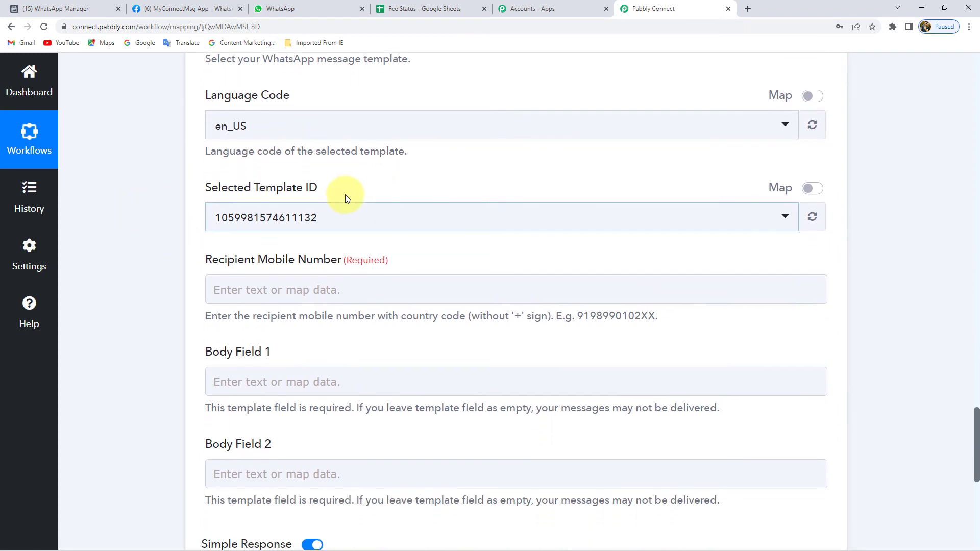
{"action": "scroll", "coordinate": [143, 213], "scroll_direction": "down", "scroll_amount": 2}
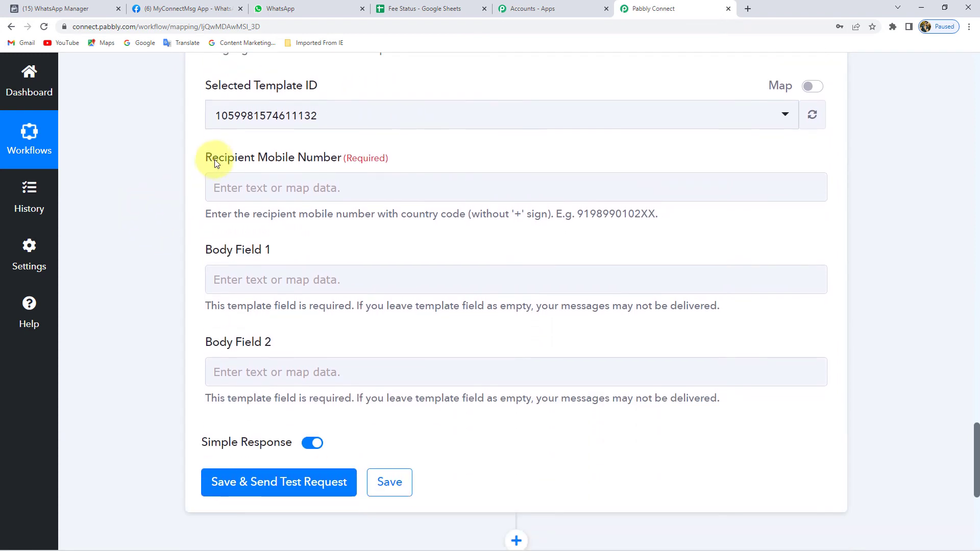
{"action": "left_click_drag", "start_coordinate": [205, 158], "coordinate": [341, 158]}
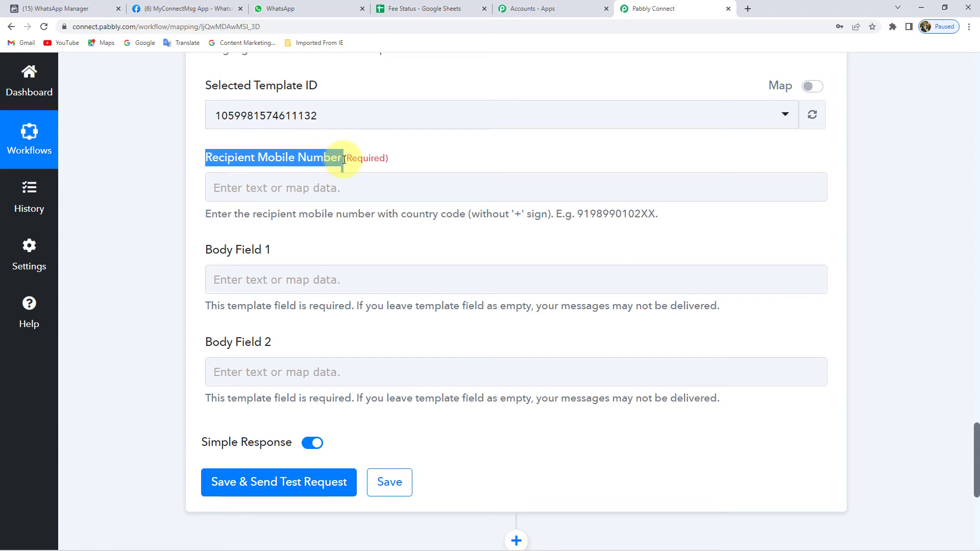
{"action": "left_click", "coordinate": [313, 159]}
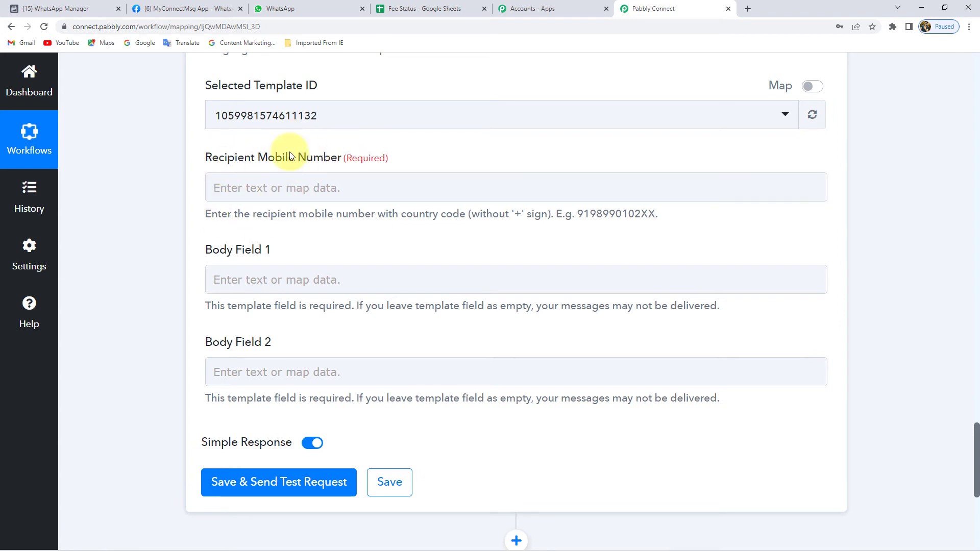
{"action": "left_click", "coordinate": [250, 189]}
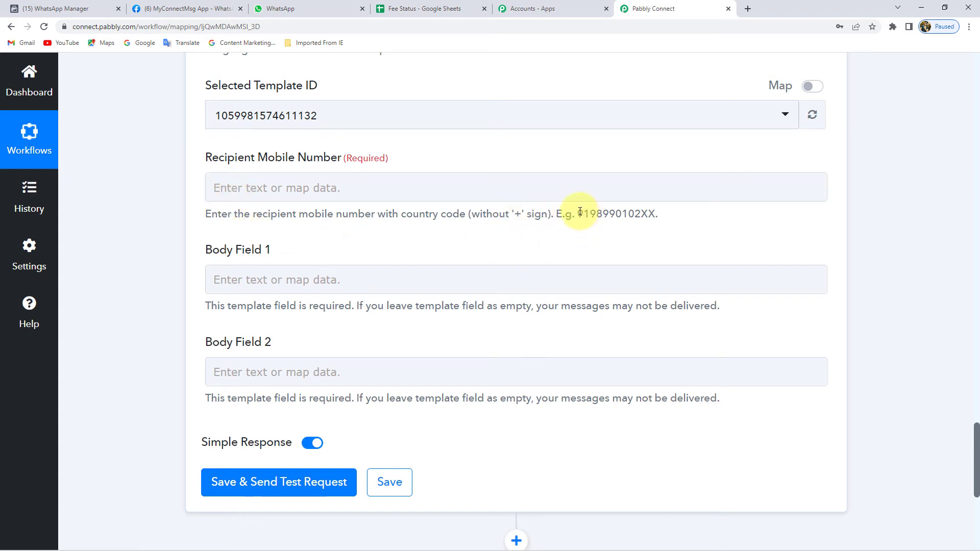
{"action": "double_click", "coordinate": [517, 214]}
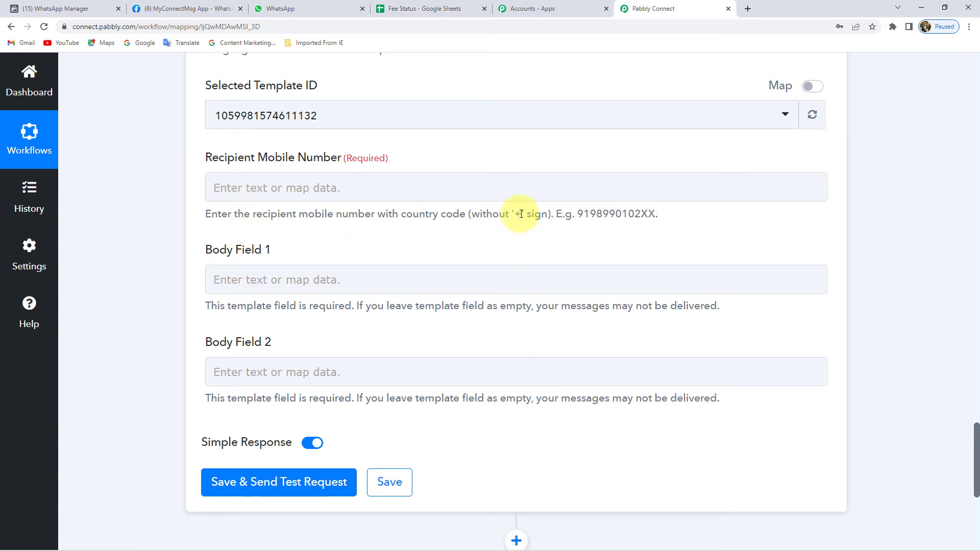
{"action": "left_click", "coordinate": [429, 9]}
- Inspect the mobile number in cell C2 without changing it, then return to Pabbly Connect
{"action": "left_click", "coordinate": [300, 201]}
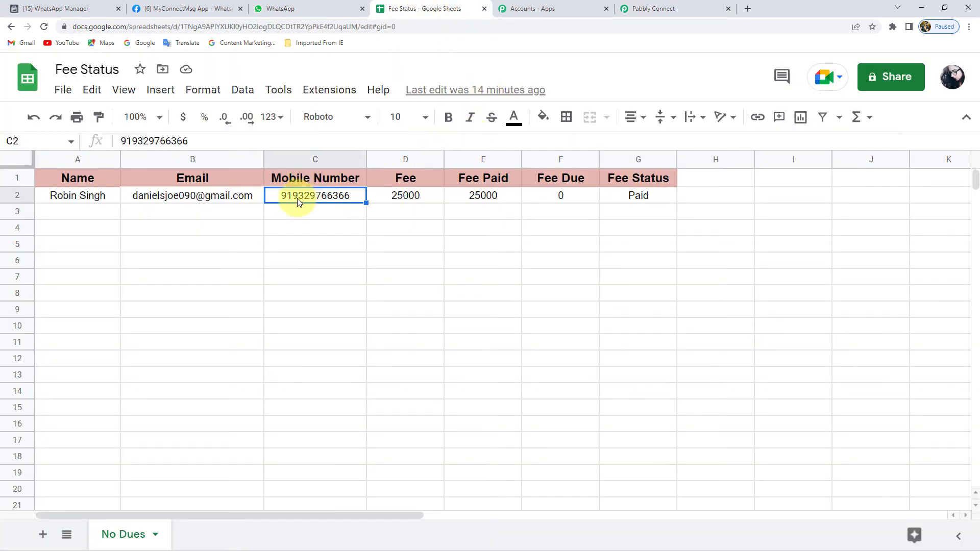
{"action": "double_click", "coordinate": [297, 199]}
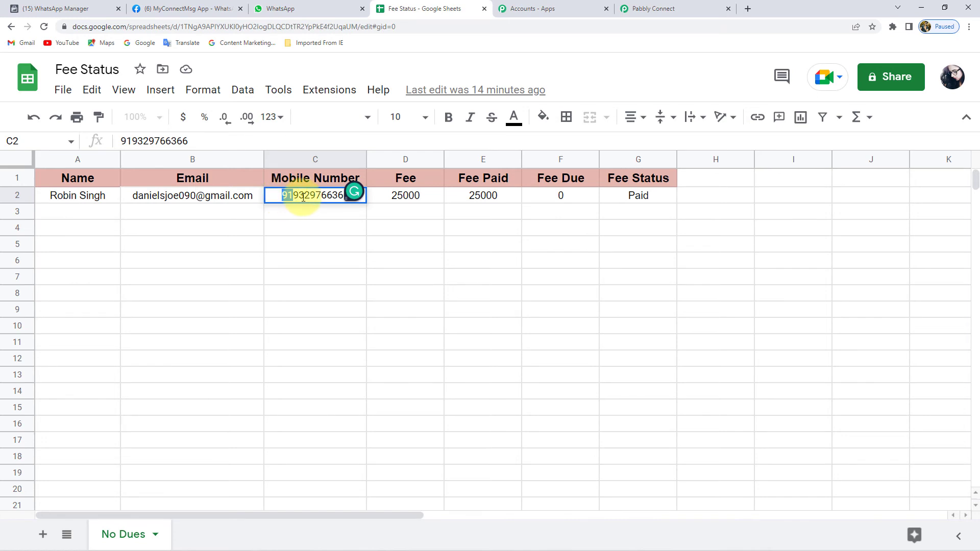
{"action": "key", "text": "Return"}
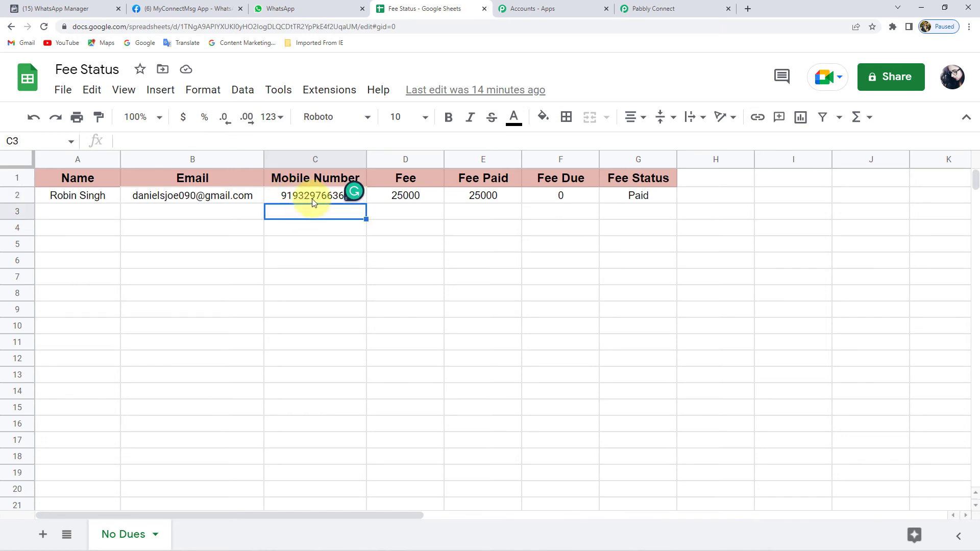
{"action": "left_click", "coordinate": [308, 198]}
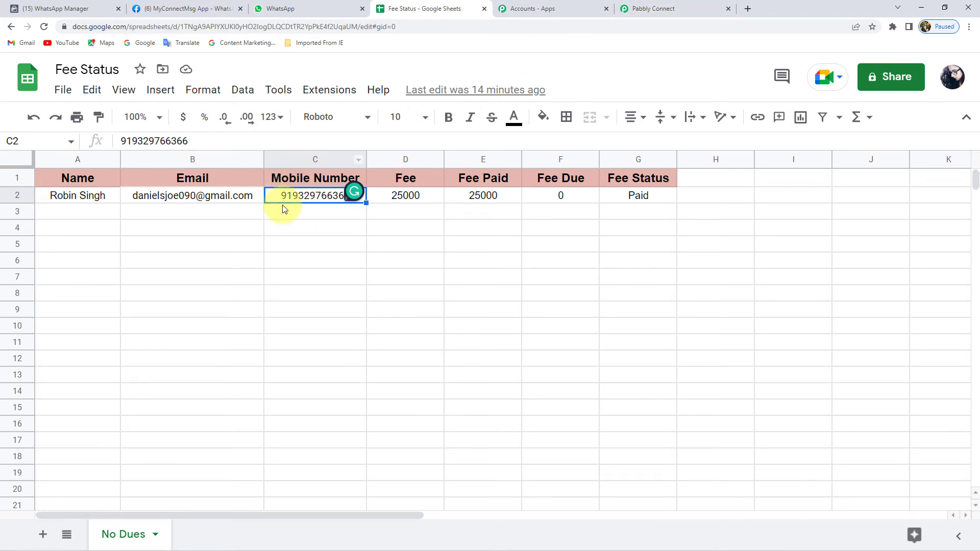
{"action": "left_click", "coordinate": [683, 11]}
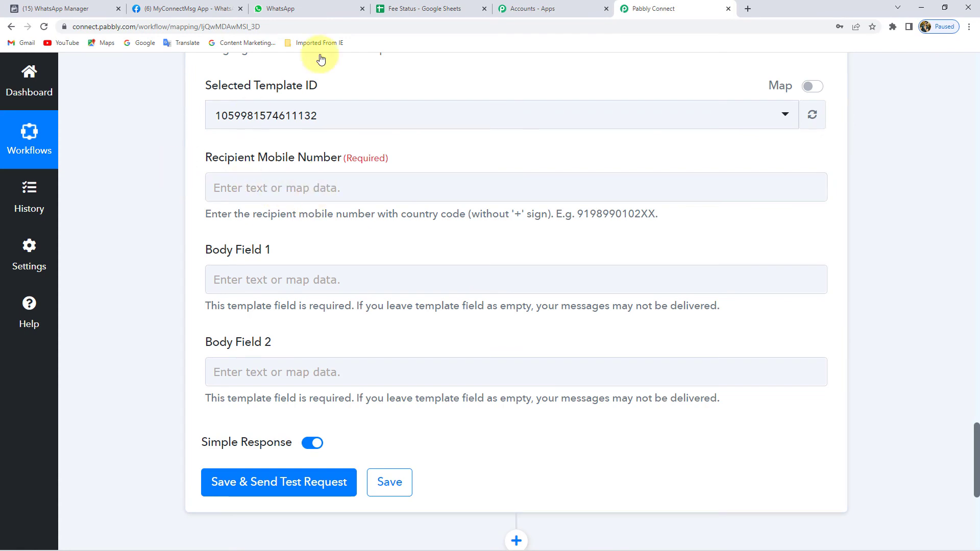
- Scroll through the WhatsApp action form to locate the Recipient Mobile Number field
{"action": "scroll", "coordinate": [177, 148], "scroll_direction": "up", "scroll_amount": 2}
{"action": "scroll", "coordinate": [179, 133], "scroll_direction": "up", "scroll_amount": 6}
{"action": "scroll", "coordinate": [179, 133], "scroll_direction": "up", "scroll_amount": 10}
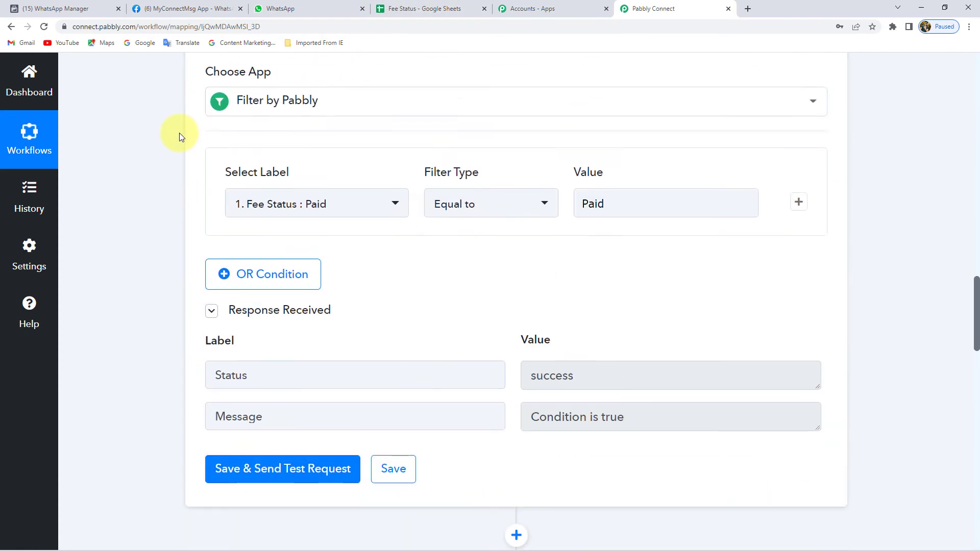
{"action": "scroll", "coordinate": [179, 133], "scroll_direction": "up", "scroll_amount": 8}
{"action": "mouse_move", "coordinate": [612, 84]}
{"action": "left_mouse_down"}
{"action": "mouse_move", "coordinate": [458, 78]}
{"action": "mouse_move", "coordinate": [212, 120]}
{"action": "left_mouse_up"}
{"action": "scroll", "coordinate": [133, 141], "scroll_direction": "up", "scroll_amount": 5}
{"action": "scroll", "coordinate": [154, 148], "scroll_direction": "up", "scroll_amount": 6}
{"action": "scroll", "coordinate": [156, 229], "scroll_direction": "down", "scroll_amount": 6}
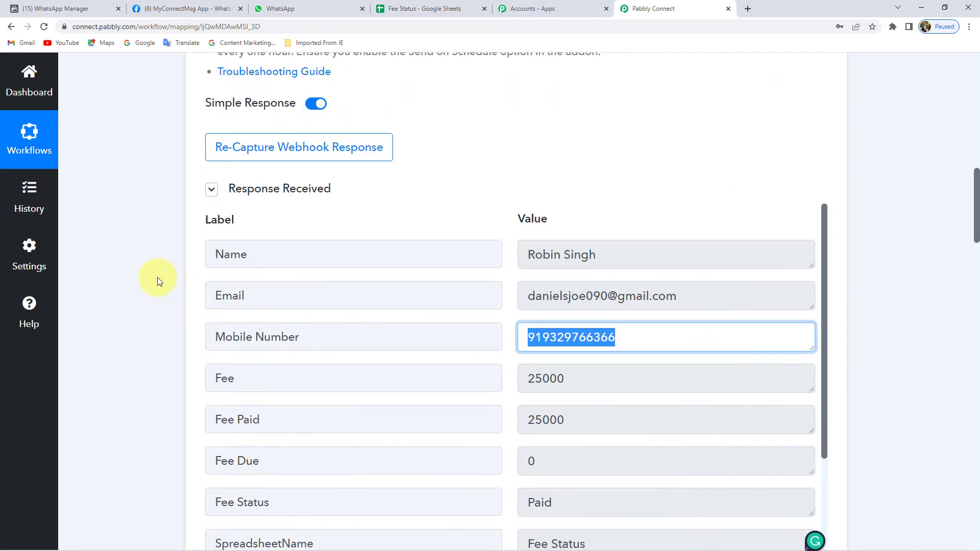
{"action": "scroll", "coordinate": [158, 278], "scroll_direction": "down", "scroll_amount": 4}
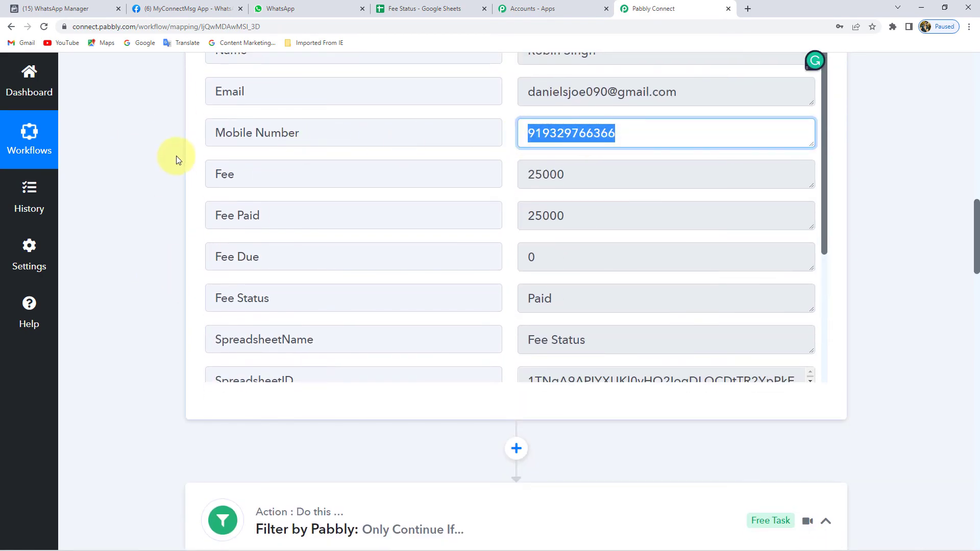
{"action": "scroll", "coordinate": [176, 156], "scroll_direction": "down", "scroll_amount": 8}
{"action": "scroll", "coordinate": [176, 158], "scroll_direction": "down", "scroll_amount": 9}
{"action": "scroll", "coordinate": [175, 160], "scroll_direction": "down", "scroll_amount": 8}
{"action": "scroll", "coordinate": [175, 161], "scroll_direction": "down", "scroll_amount": 3}
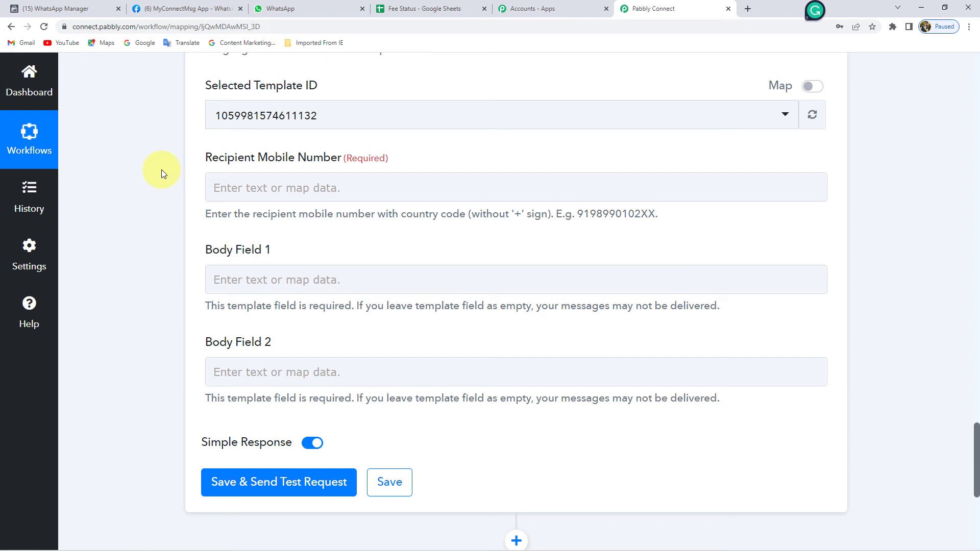
- Map Recipient Mobile Number to '1. Mobile Number' from the Google Sheets trigger
{"action": "left_click", "coordinate": [307, 186]}
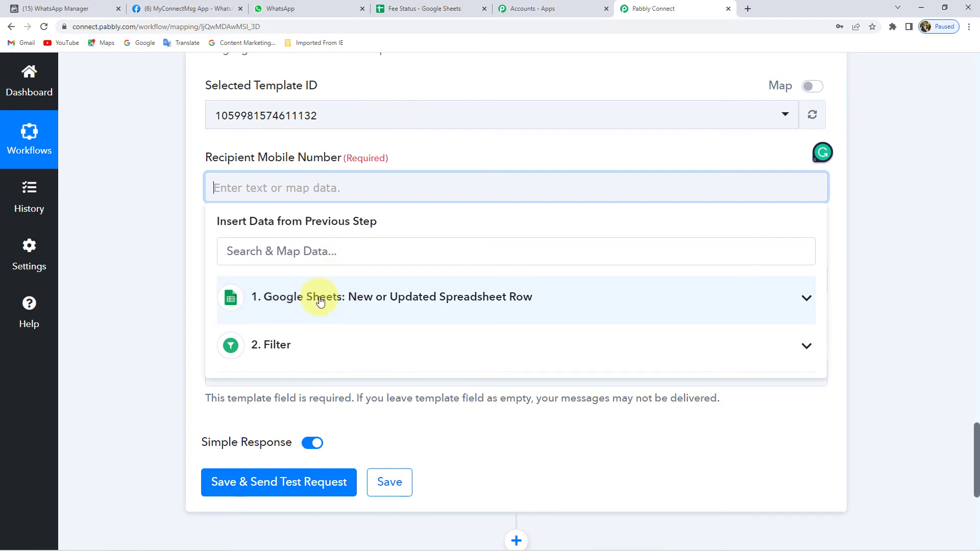
{"action": "left_click", "coordinate": [320, 301]}
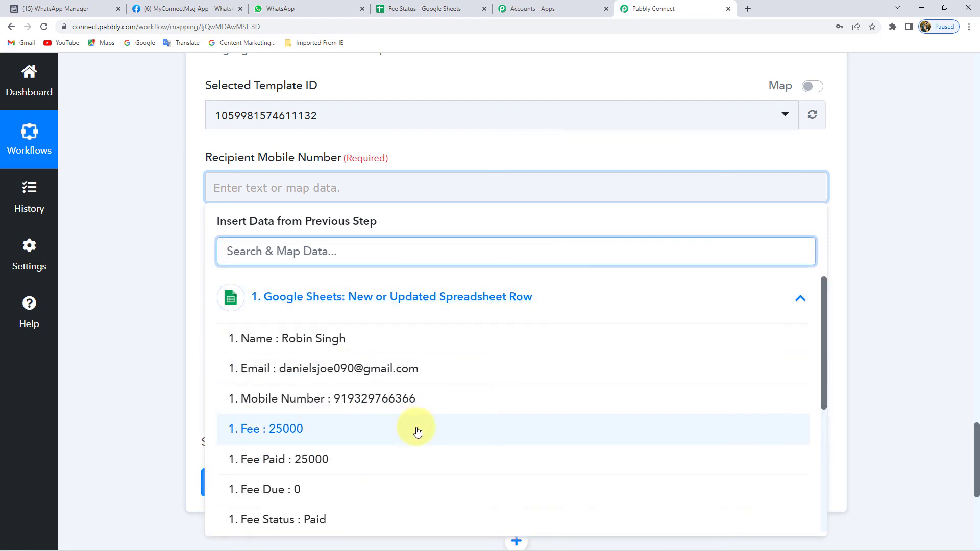
{"action": "left_click", "coordinate": [347, 404]}
{"action": "left_click", "coordinate": [182, 177]}
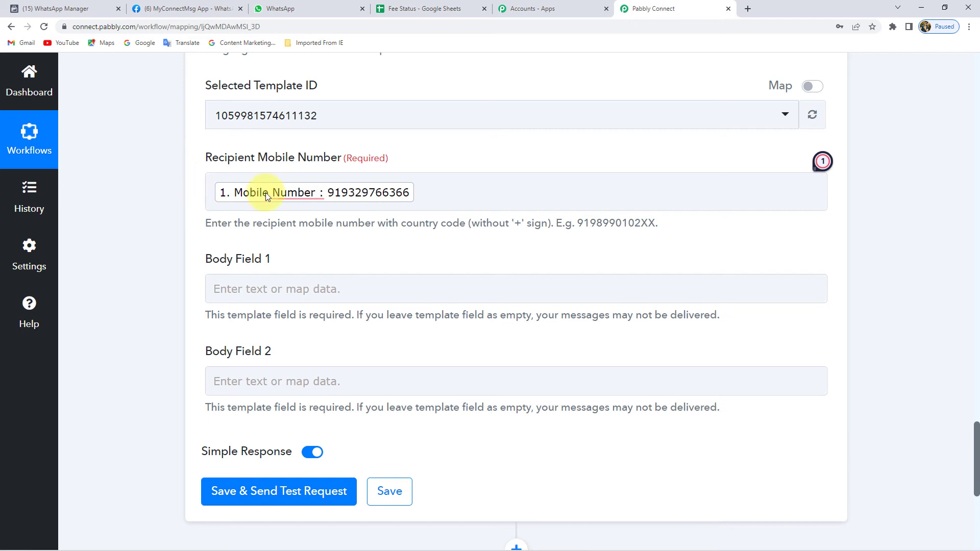
{"action": "left_click", "coordinate": [306, 192]}
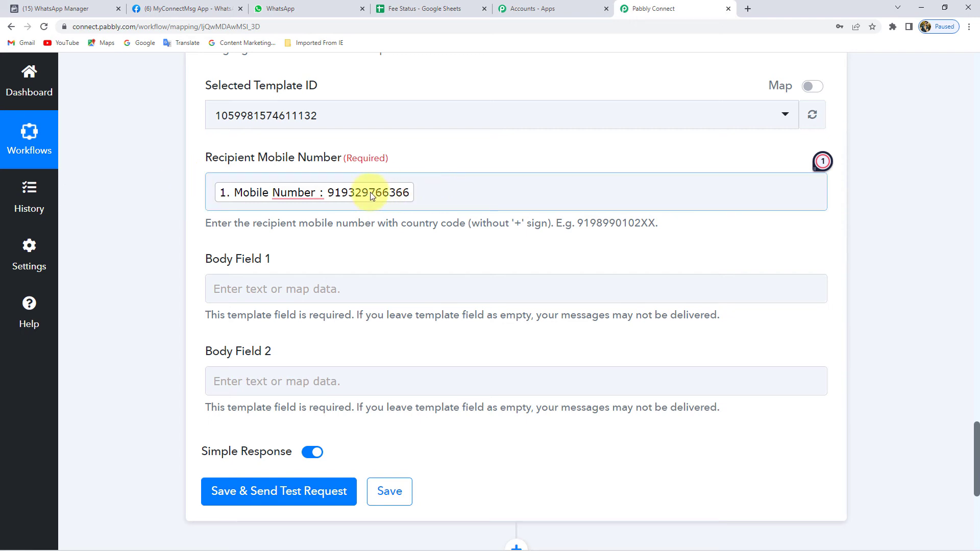
{"action": "left_click", "coordinate": [411, 8]}
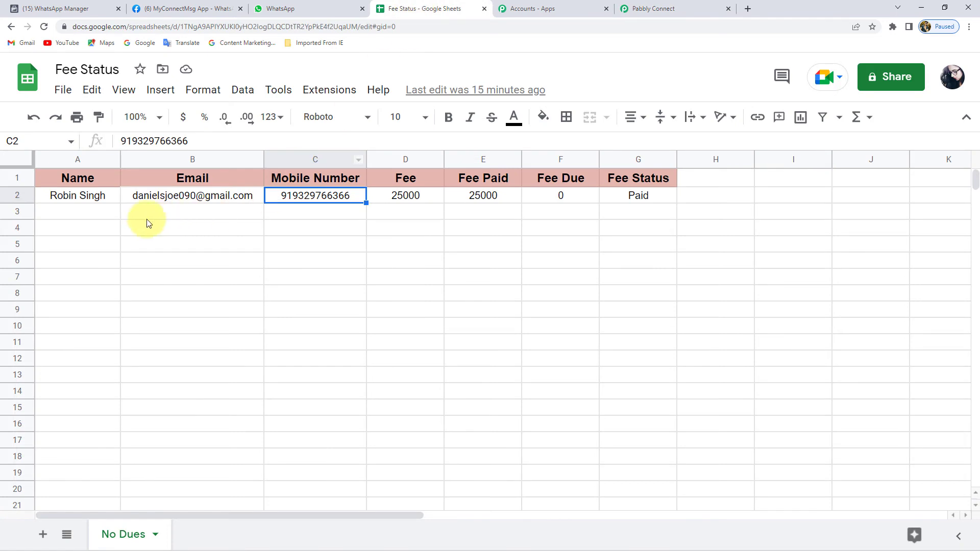
- Look over row 3 of the Fee Status sheet without edits, then return to Pabbly Connect
{"action": "left_click_drag", "start_coordinate": [86, 218], "coordinate": [219, 214]}
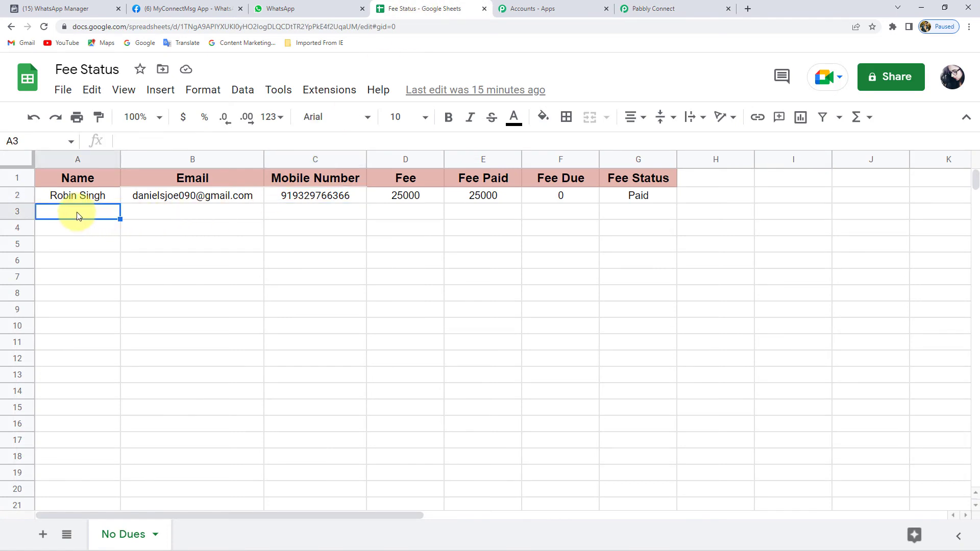
{"action": "left_click", "coordinate": [313, 218]}
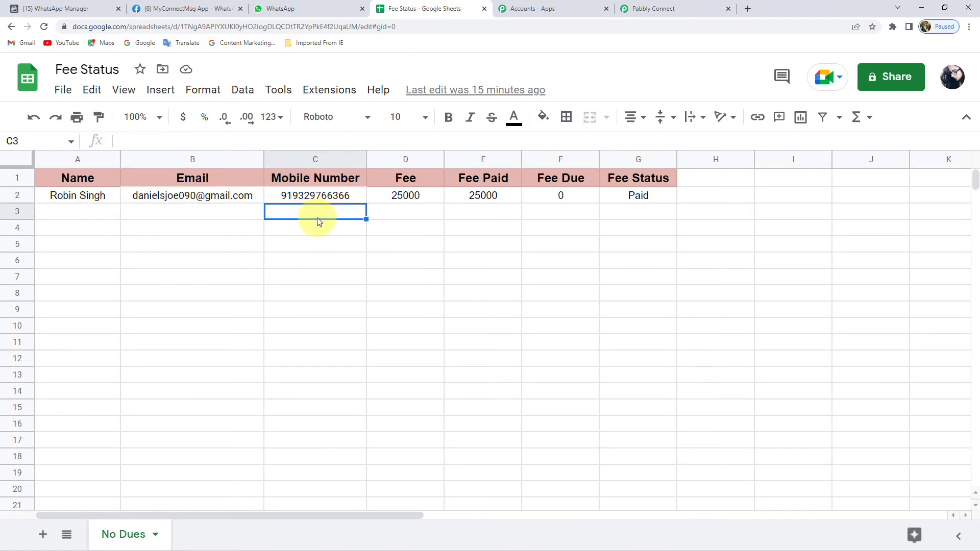
{"action": "left_click", "coordinate": [679, 3]}
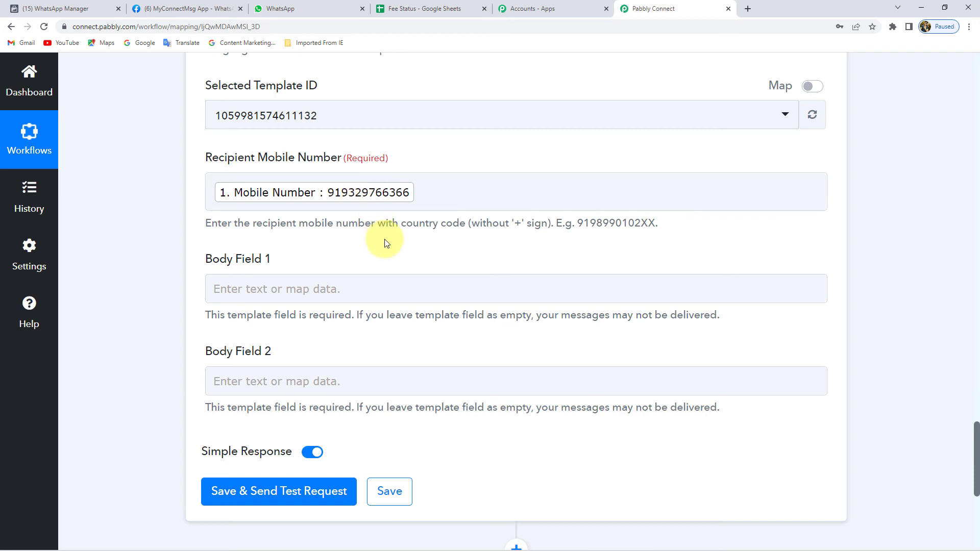
- Compare Body Field 1 with the no_dues template's variables in WhatsApp Manager
{"action": "scroll", "coordinate": [180, 222], "scroll_direction": "down", "scroll_amount": 2}
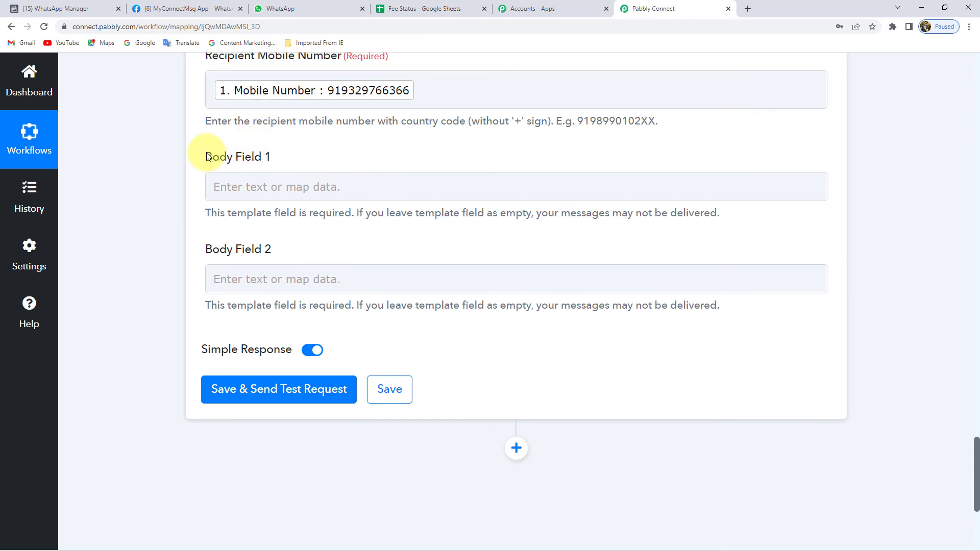
{"action": "left_click_drag", "start_coordinate": [208, 157], "coordinate": [262, 158]}
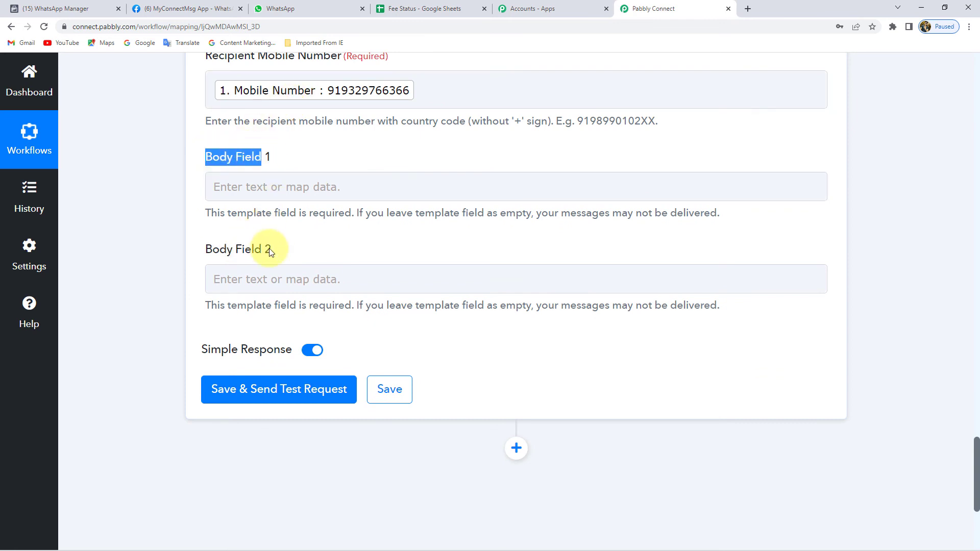
{"action": "left_click", "coordinate": [58, 5]}
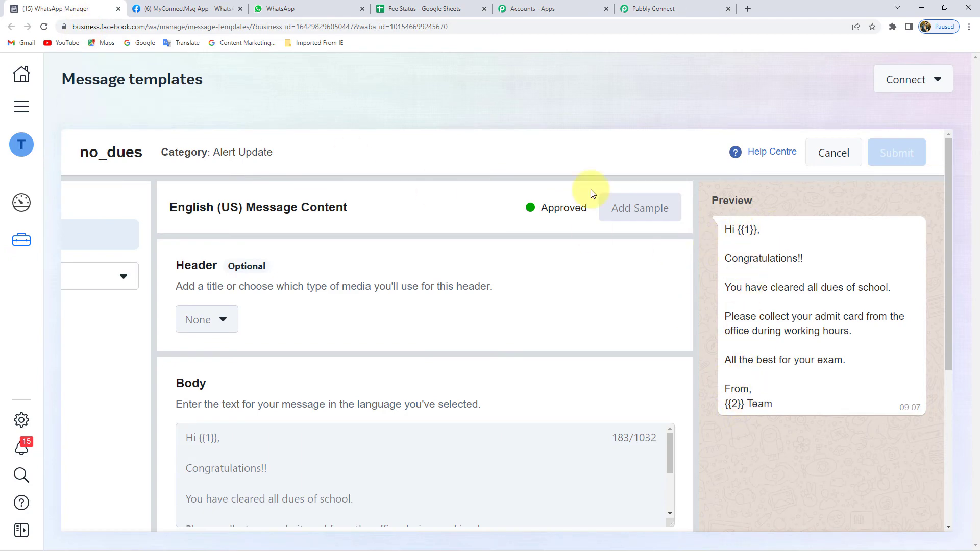
{"action": "left_click", "coordinate": [666, 6]}
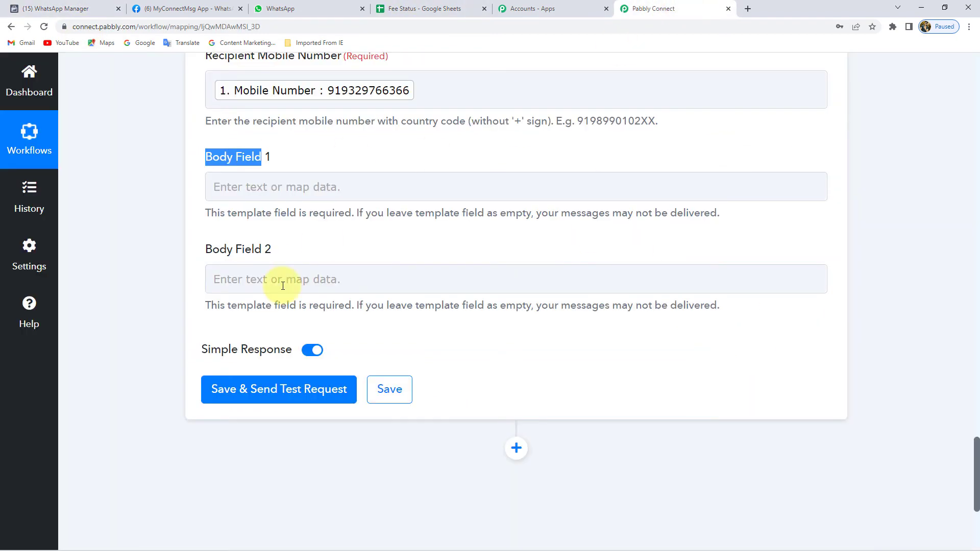
{"action": "left_click", "coordinate": [346, 160]}
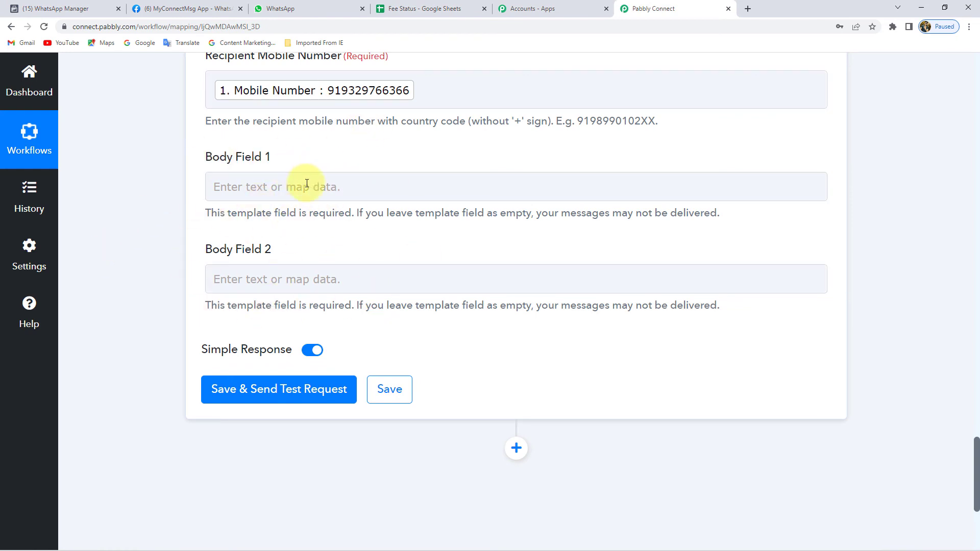
{"action": "left_click", "coordinate": [274, 180]}
{"action": "left_click", "coordinate": [72, 8]}
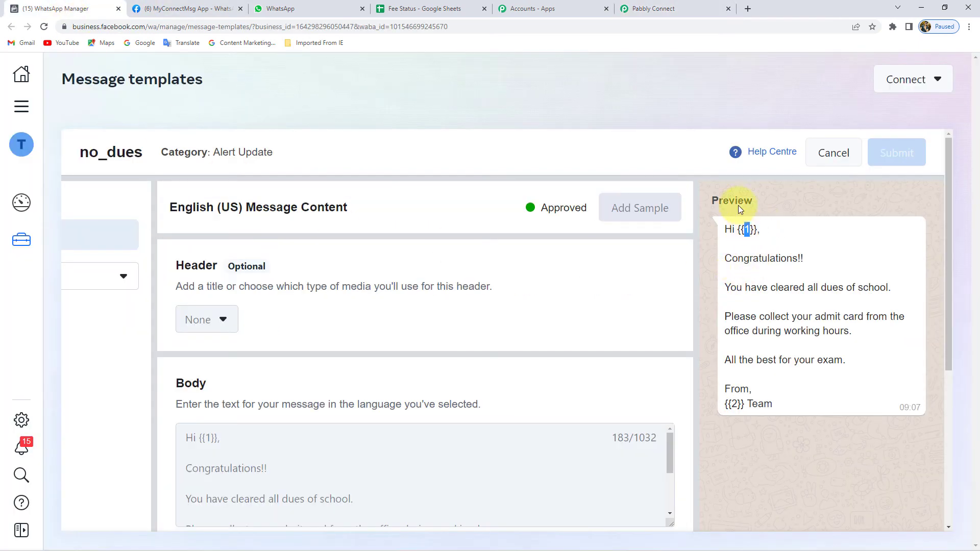
{"action": "left_click", "coordinate": [670, 9]}
- Map Body Field 1 to the Google Sheets trigger's Name
{"action": "left_click", "coordinate": [237, 184]}
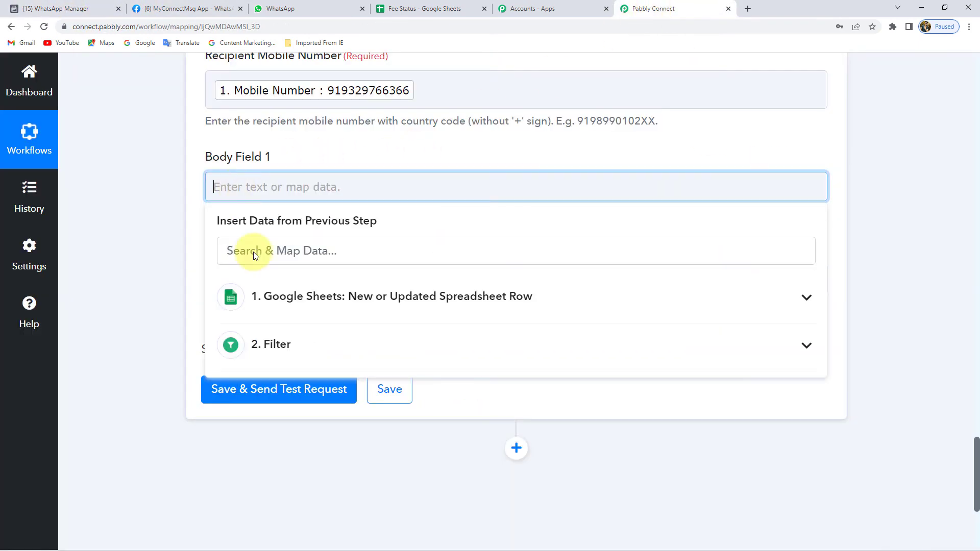
{"action": "left_click", "coordinate": [324, 297]}
{"action": "left_click", "coordinate": [306, 342]}
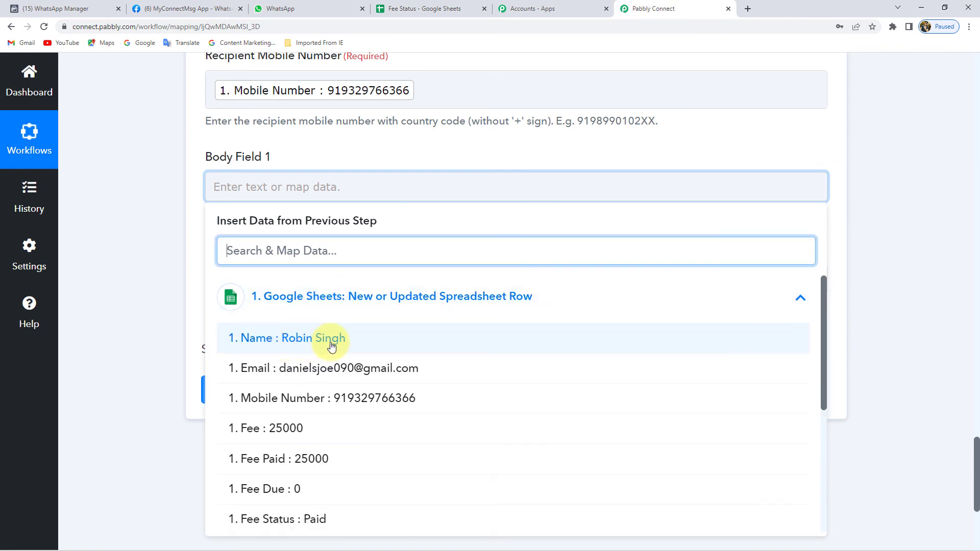
{"action": "scroll", "coordinate": [136, 204], "scroll_direction": "down", "scroll_amount": 1}
{"action": "scroll", "coordinate": [137, 201], "scroll_direction": "down", "scroll_amount": 1}
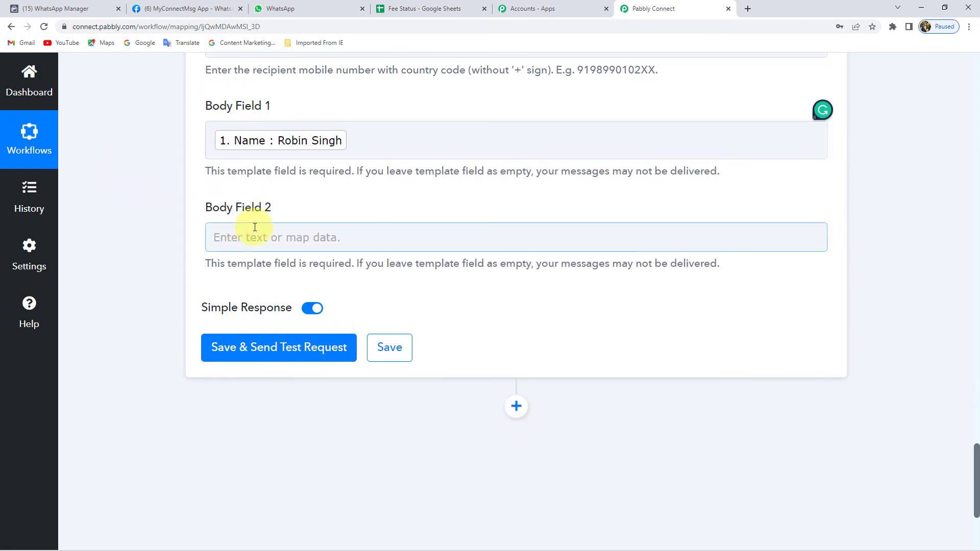
- Check the template's second variable and fill Body Field 2 with 'Magnet Brains'
{"action": "left_click", "coordinate": [73, 7]}
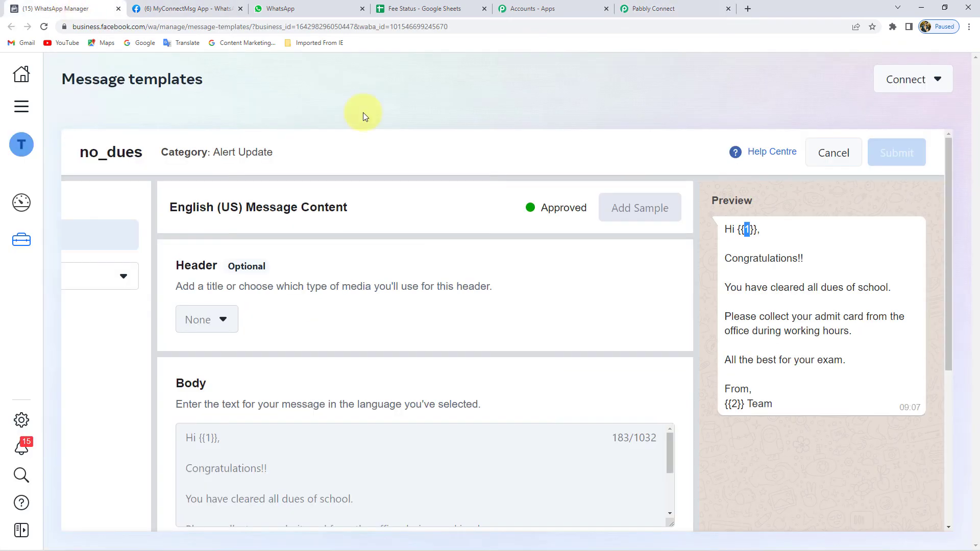
{"action": "left_click_drag", "start_coordinate": [744, 406], "coordinate": [735, 405]}
{"action": "left_click", "coordinate": [689, 7]}
{"action": "left_click", "coordinate": [299, 232]}
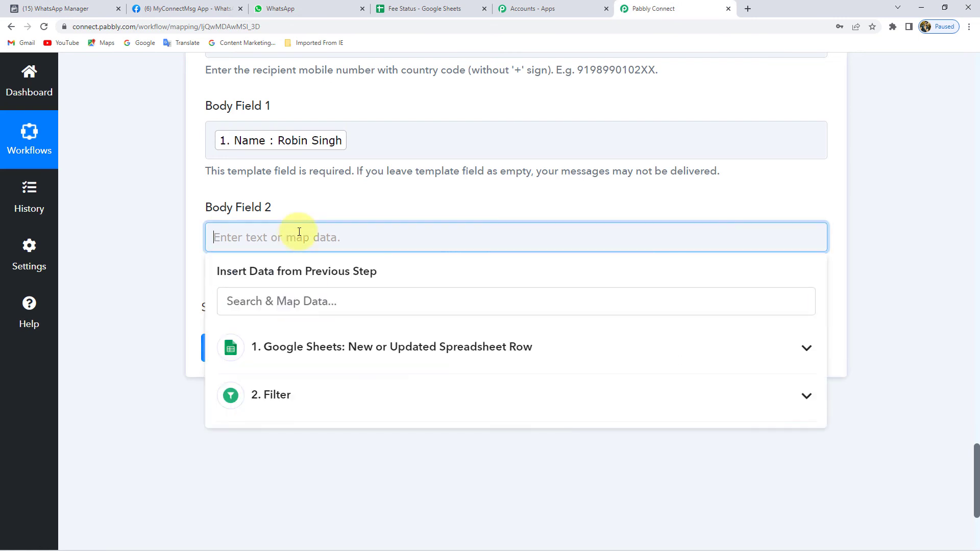
{"action": "type", "text": "Magnet Brains"}
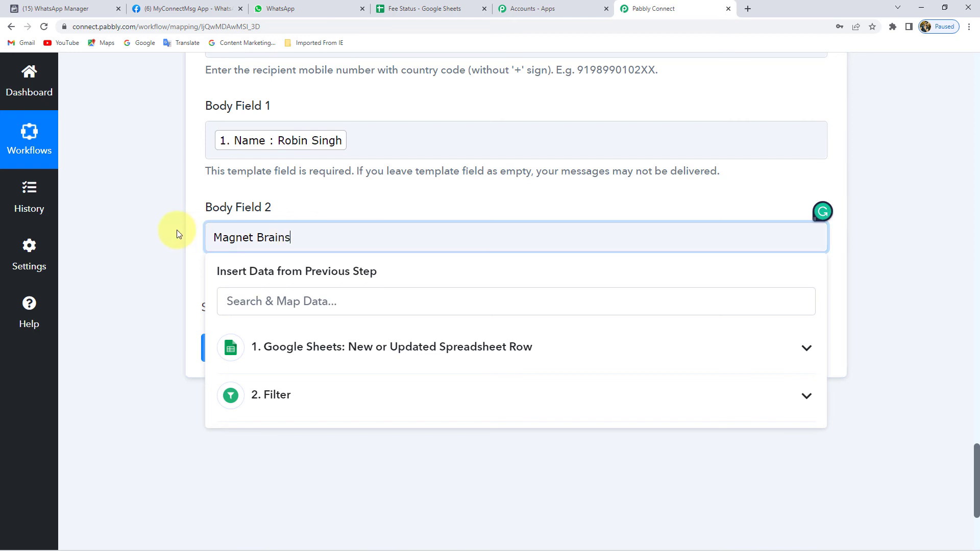
{"action": "left_click", "coordinate": [178, 234]}
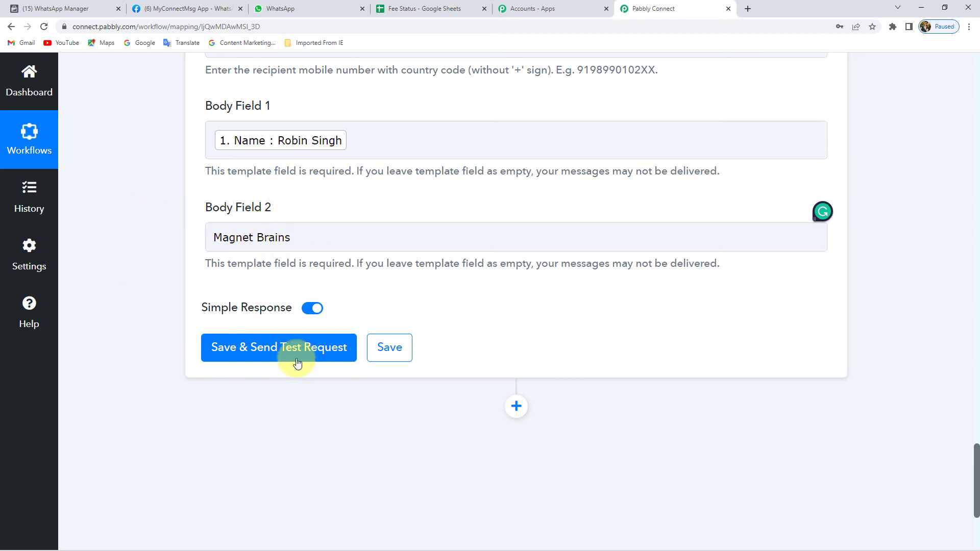
- Check WhatsApp for a message, then Save & Send Test Request on the WhatsApp action
{"action": "scroll", "coordinate": [314, 352], "scroll_direction": "down", "scroll_amount": 1}
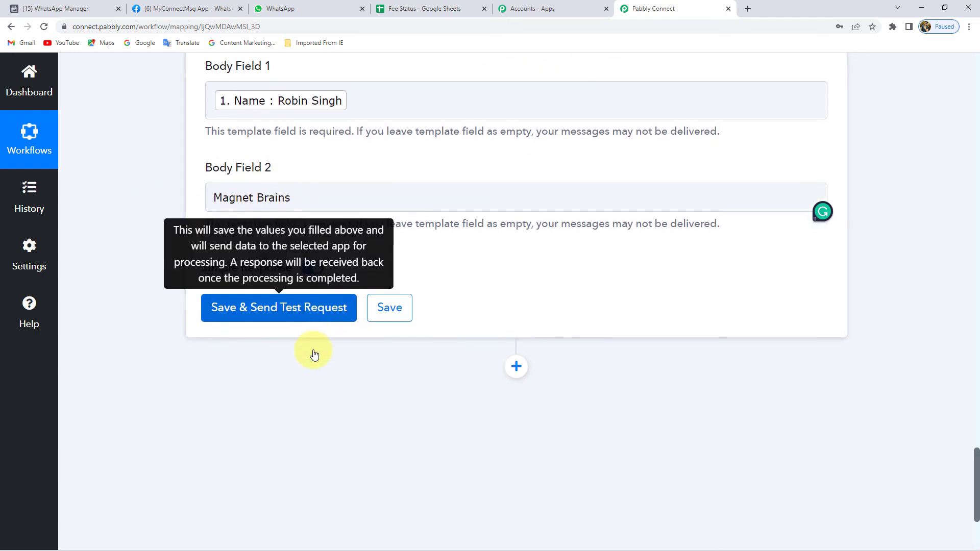
{"action": "scroll", "coordinate": [313, 350], "scroll_direction": "up", "scroll_amount": 6}
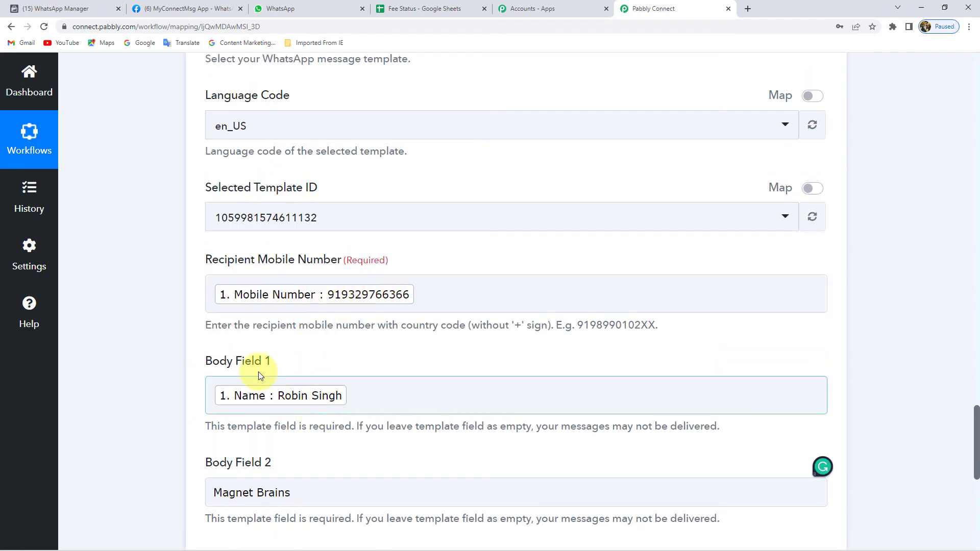
{"action": "scroll", "coordinate": [182, 351], "scroll_direction": "down", "scroll_amount": 5}
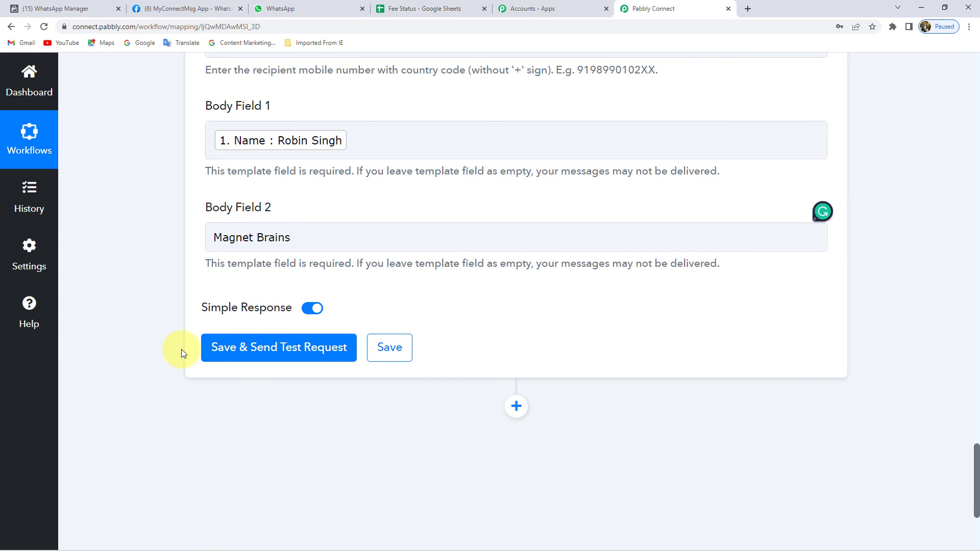
{"action": "left_click", "coordinate": [282, 8]}
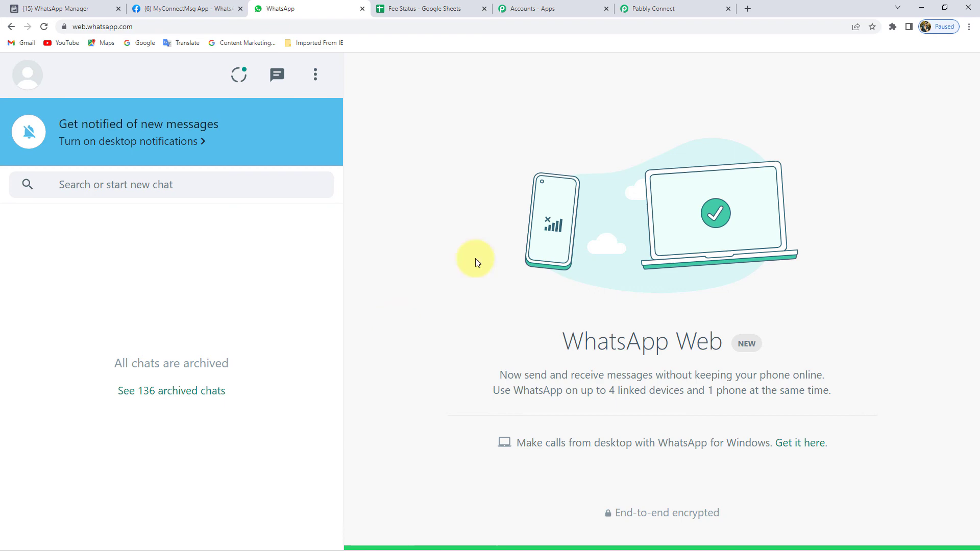
{"action": "left_click", "coordinate": [678, 9]}
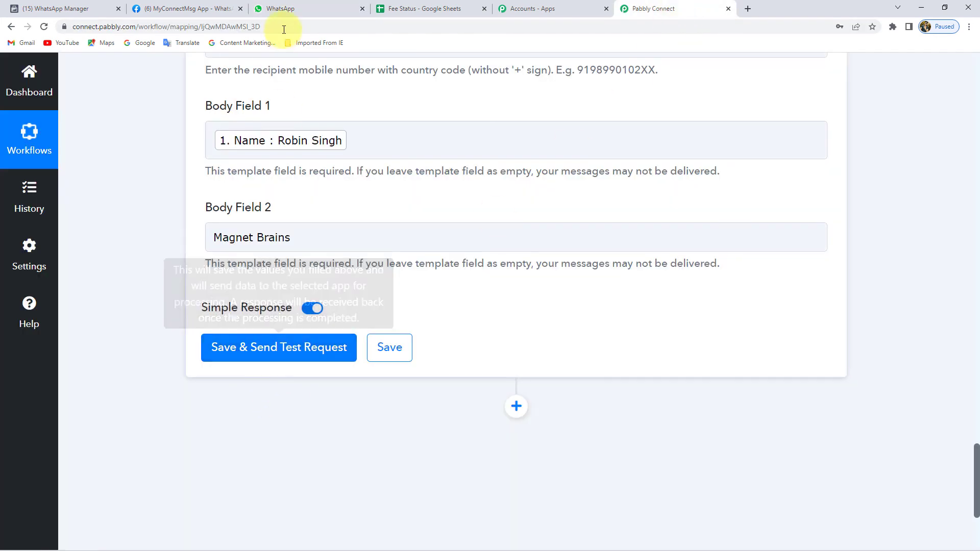
{"action": "left_click", "coordinate": [282, 9]}
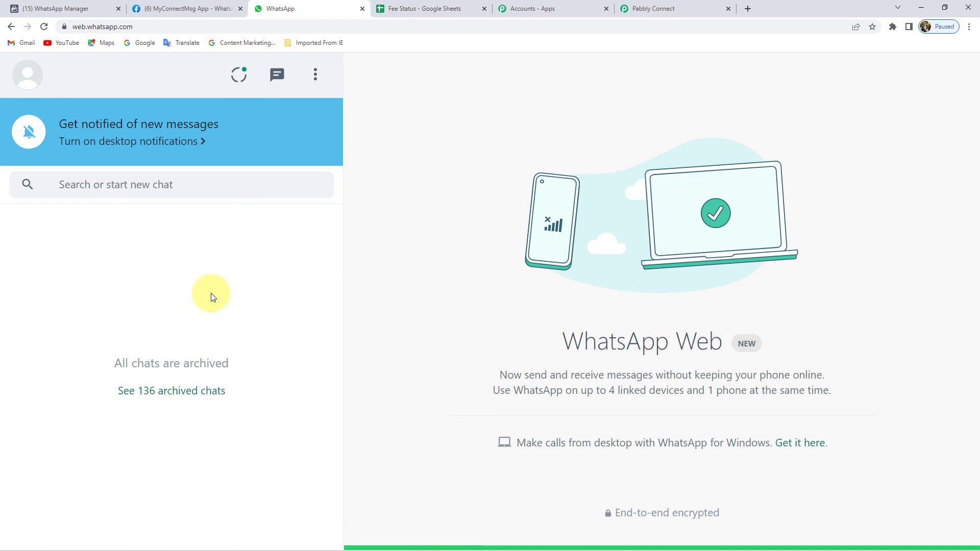
{"action": "left_click", "coordinate": [664, 8]}
{"action": "left_click", "coordinate": [219, 358]}
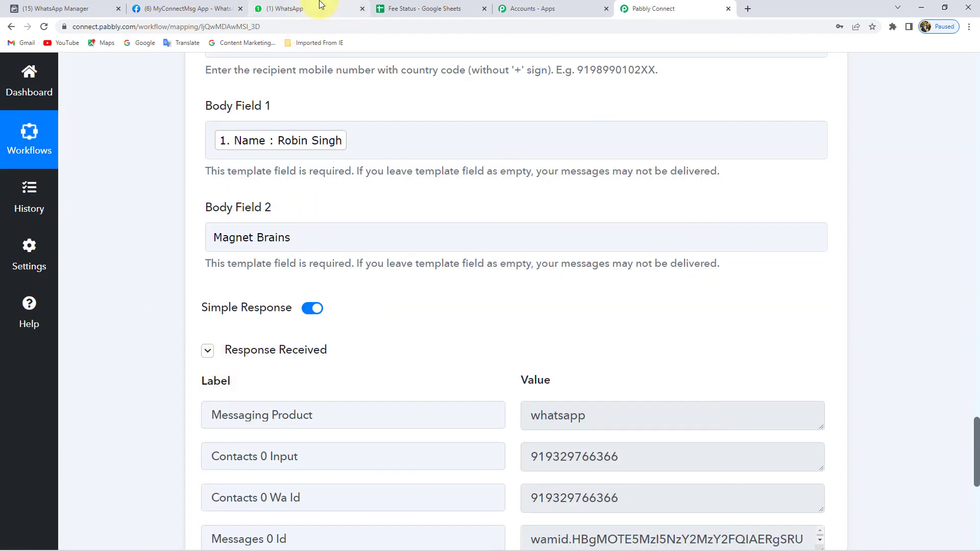
- Reload WhatsApp Web and open the new chat to read the Magnet Brains Team dues message
{"action": "left_click", "coordinate": [289, 9]}
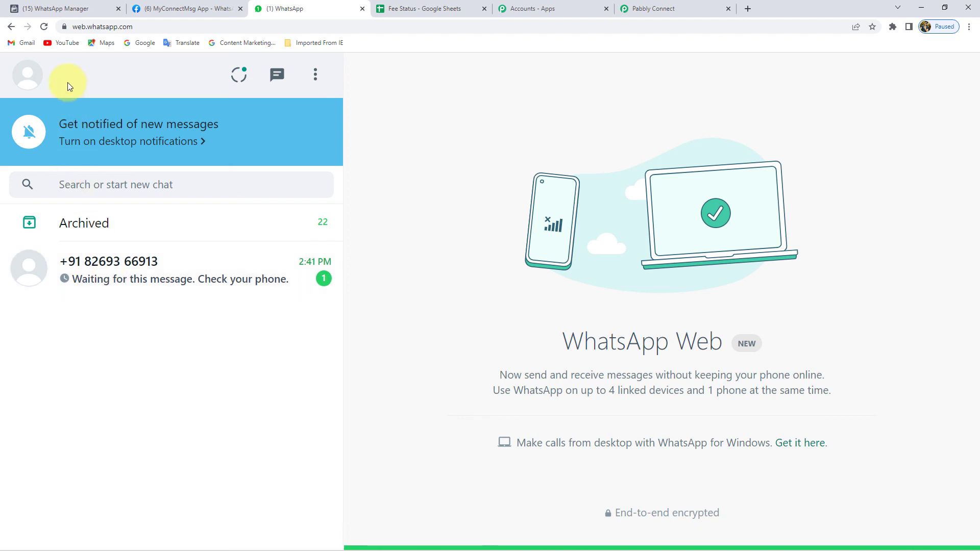
{"action": "left_click", "coordinate": [45, 27]}
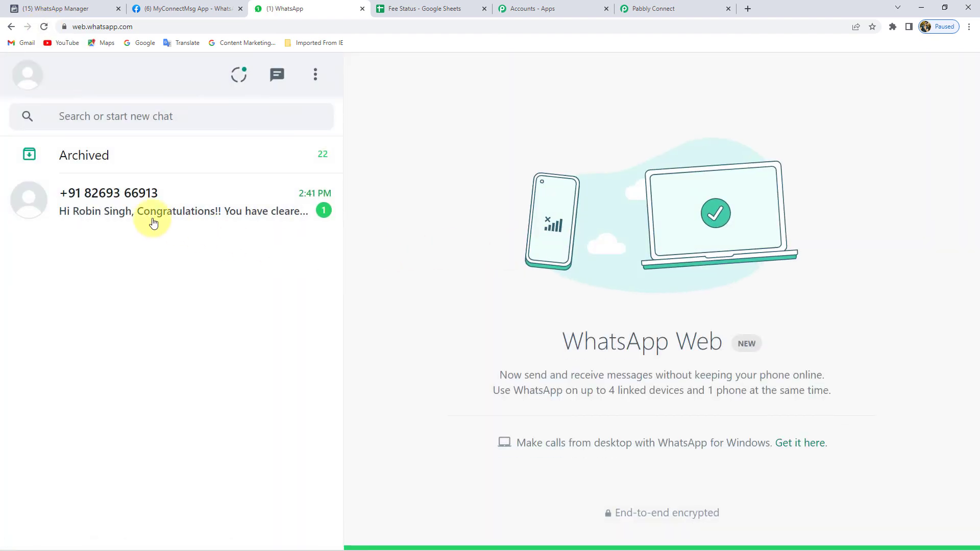
{"action": "left_click", "coordinate": [117, 214]}
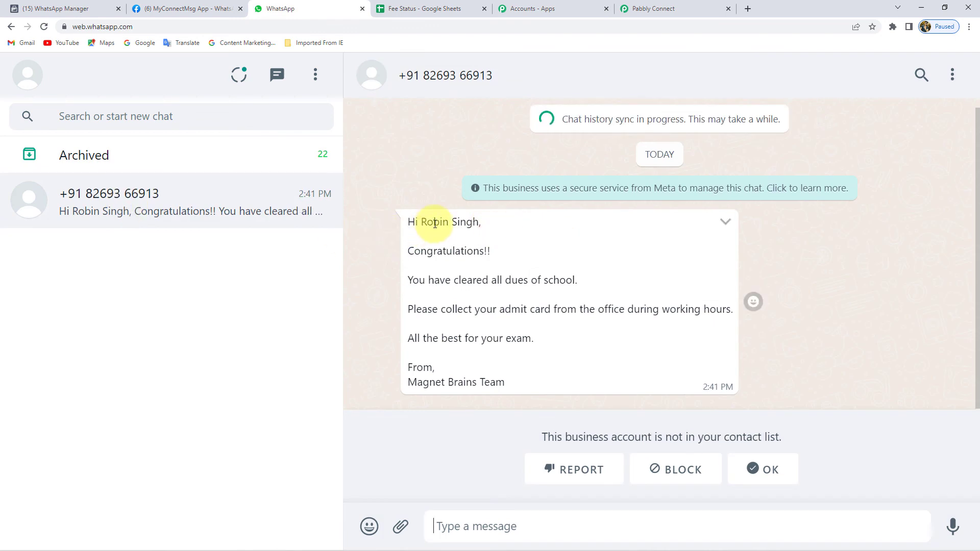
{"action": "left_click_drag", "start_coordinate": [434, 224], "coordinate": [480, 223]}
{"action": "left_click", "coordinate": [442, 262]}
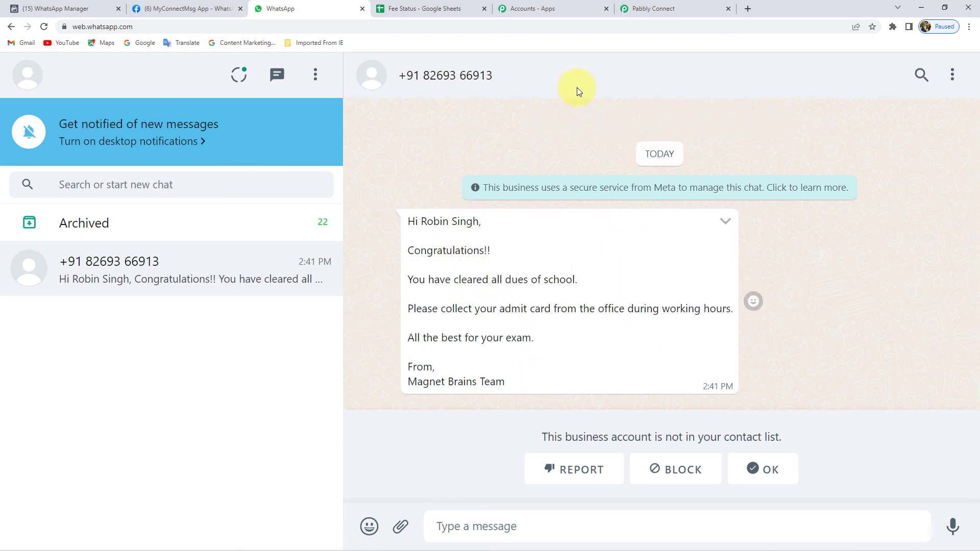
- Save the WhatsApp action settings and dismiss the success confirmation
{"action": "left_click", "coordinate": [679, 6]}
{"action": "scroll", "coordinate": [546, 253], "scroll_direction": "down", "scroll_amount": 1}
{"action": "scroll", "coordinate": [97, 290], "scroll_direction": "down", "scroll_amount": 4}
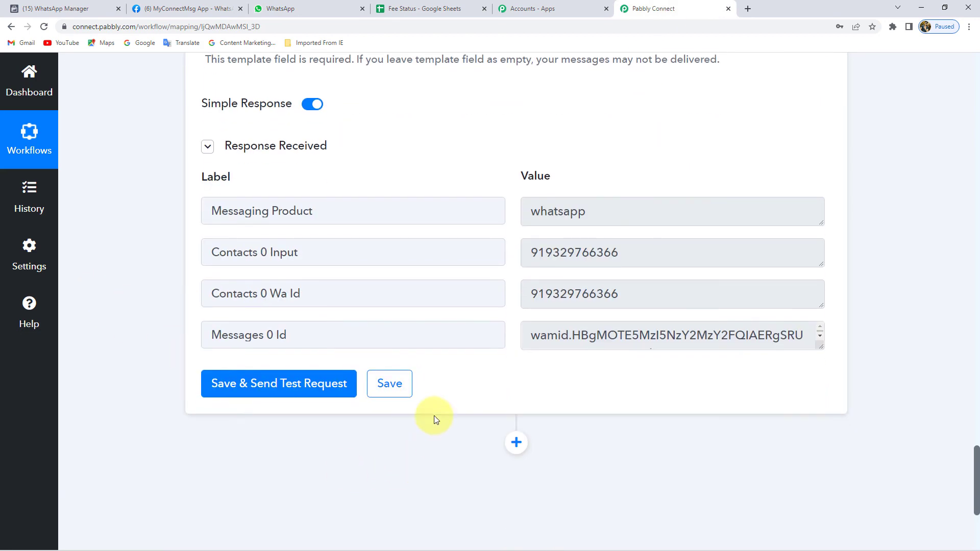
{"action": "left_click", "coordinate": [397, 388]}
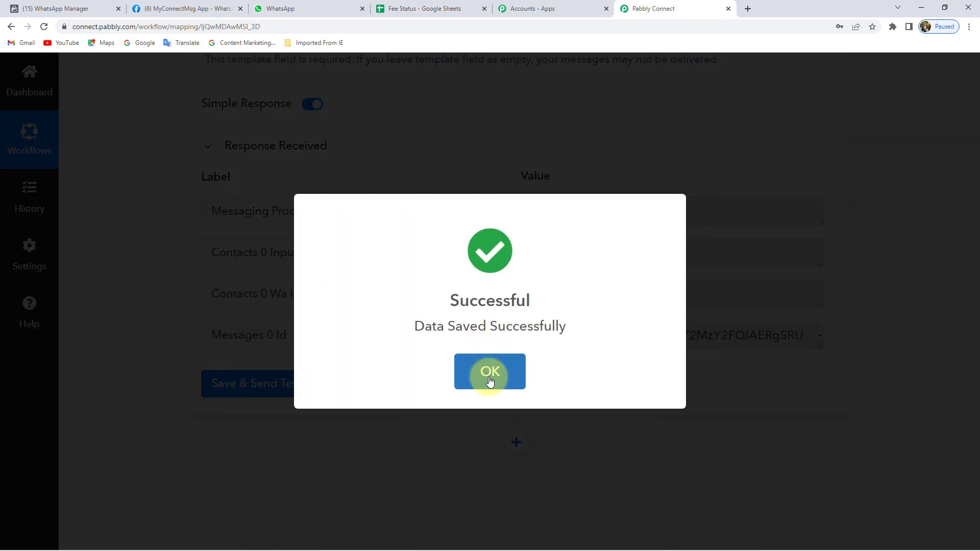
{"action": "left_click", "coordinate": [486, 366]}
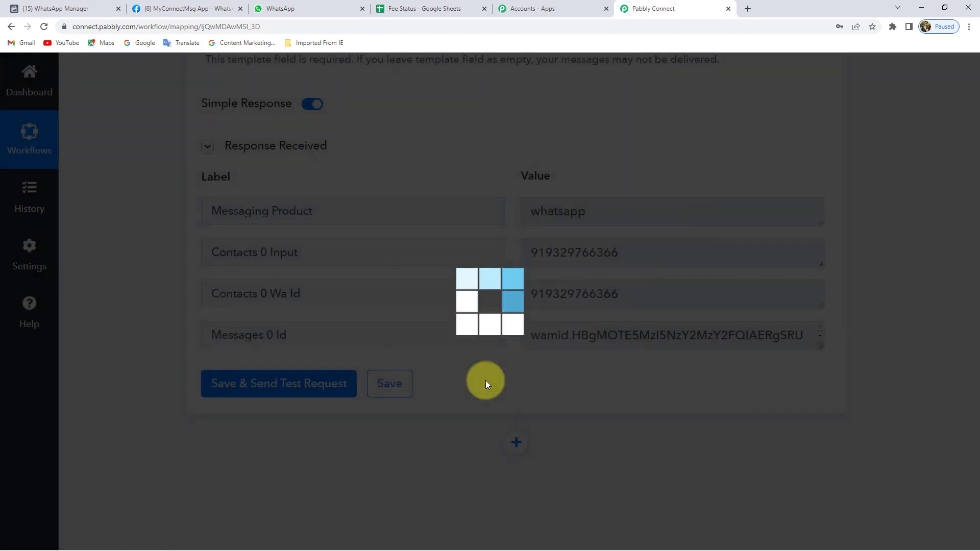
- Collapse the WhatsApp action and Google Sheets trigger cards, returning to the top of the workflow
{"action": "scroll", "coordinate": [484, 384], "scroll_direction": "up", "scroll_amount": 2}
{"action": "scroll", "coordinate": [484, 384], "scroll_direction": "up", "scroll_amount": 7}
{"action": "scroll", "coordinate": [484, 384], "scroll_direction": "up", "scroll_amount": 6}
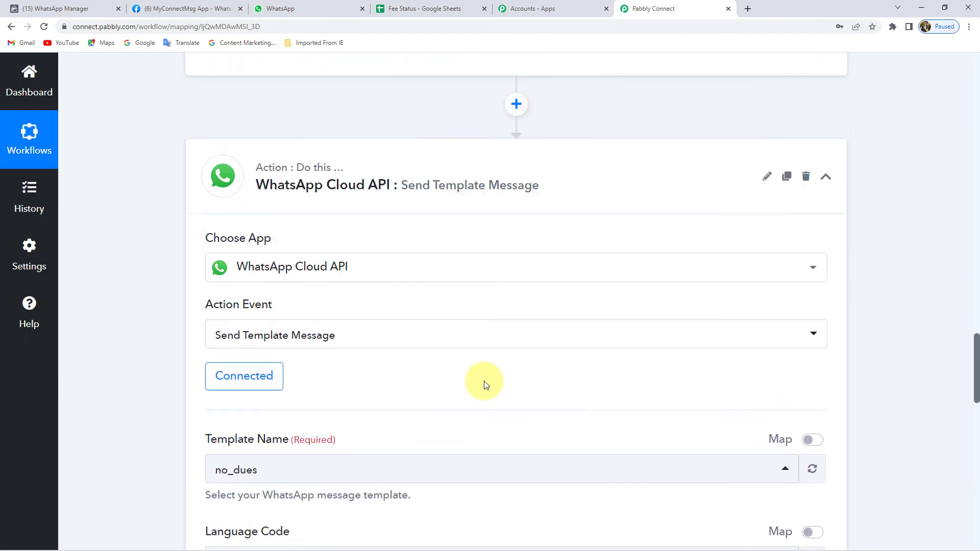
{"action": "left_click", "coordinate": [441, 291]}
{"action": "scroll", "coordinate": [438, 286], "scroll_direction": "up", "scroll_amount": 10}
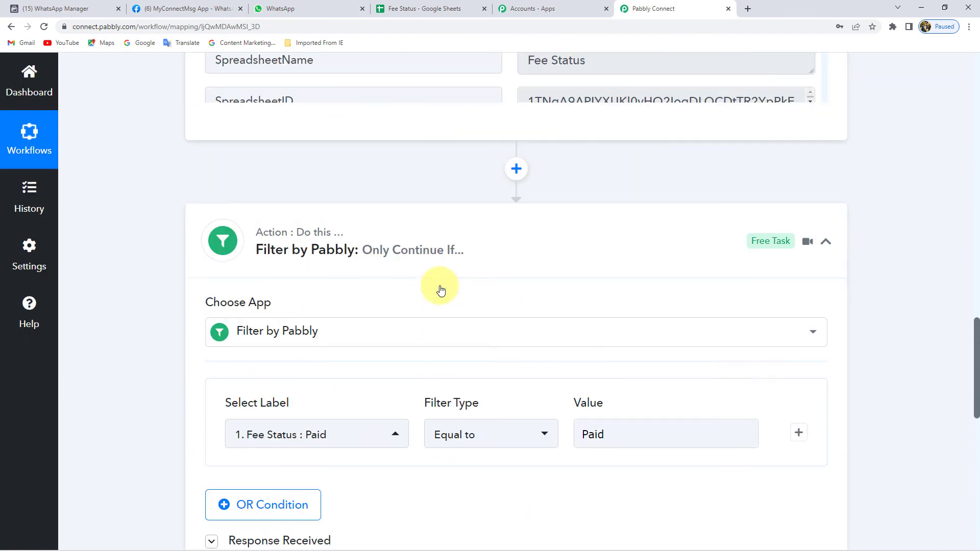
{"action": "scroll", "coordinate": [463, 405], "scroll_direction": "up", "scroll_amount": 3}
{"action": "scroll", "coordinate": [468, 387], "scroll_direction": "up", "scroll_amount": 5}
{"action": "scroll", "coordinate": [467, 387], "scroll_direction": "up", "scroll_amount": 10}
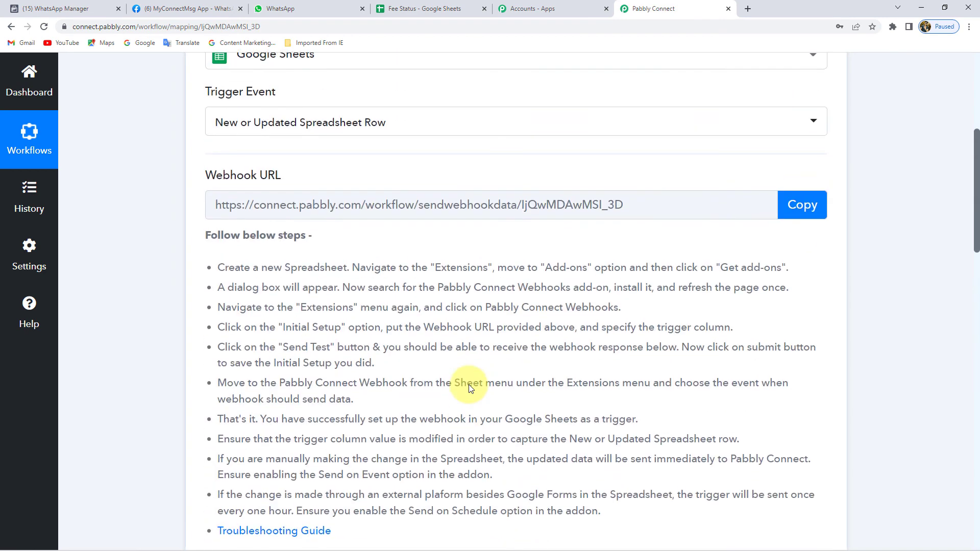
{"action": "scroll", "coordinate": [467, 387], "scroll_direction": "up", "scroll_amount": 6}
{"action": "left_click", "coordinate": [495, 195]}
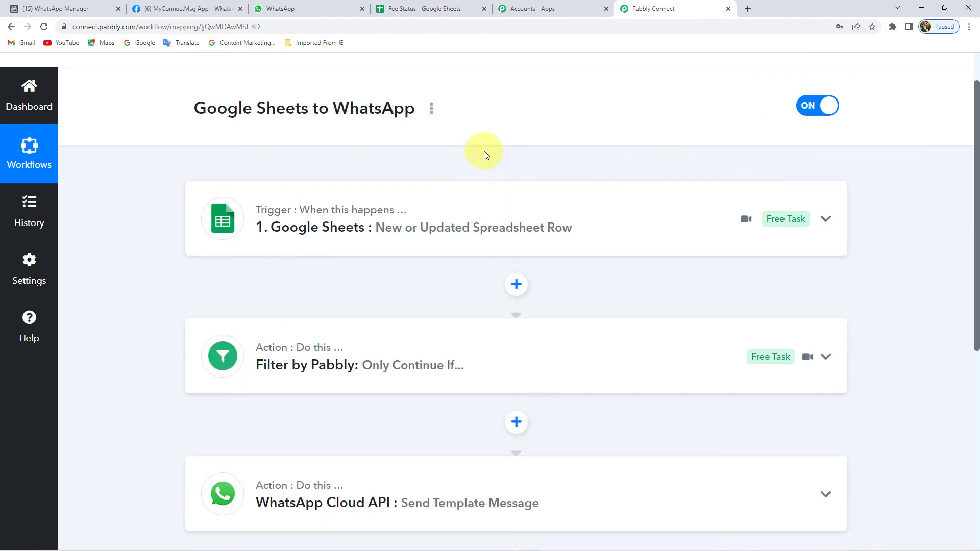
{"action": "scroll", "coordinate": [513, 166], "scroll_direction": "up", "scroll_amount": 2}
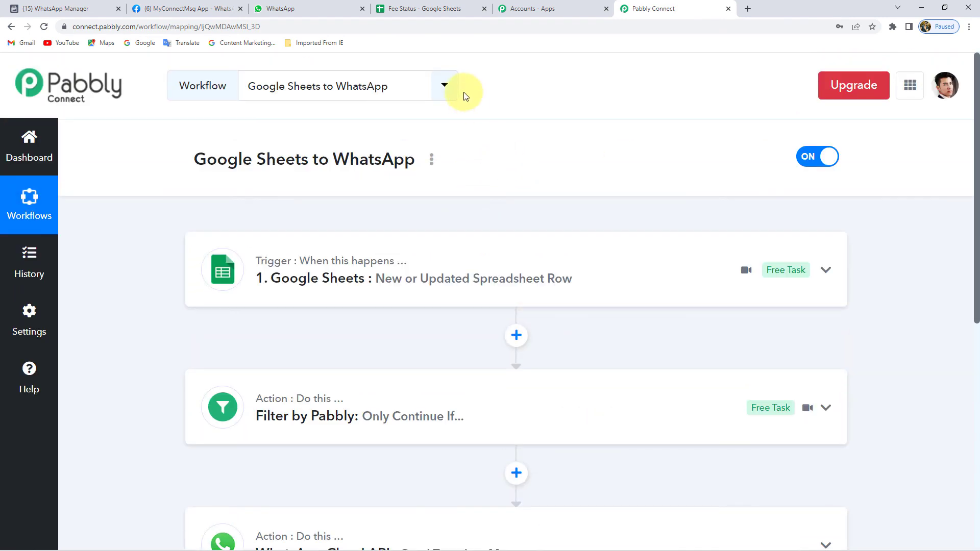
- Check the Fee Status sheet's Paid student row and mobile number in C2, then return to WhatsApp
{"action": "left_click", "coordinate": [403, 6]}
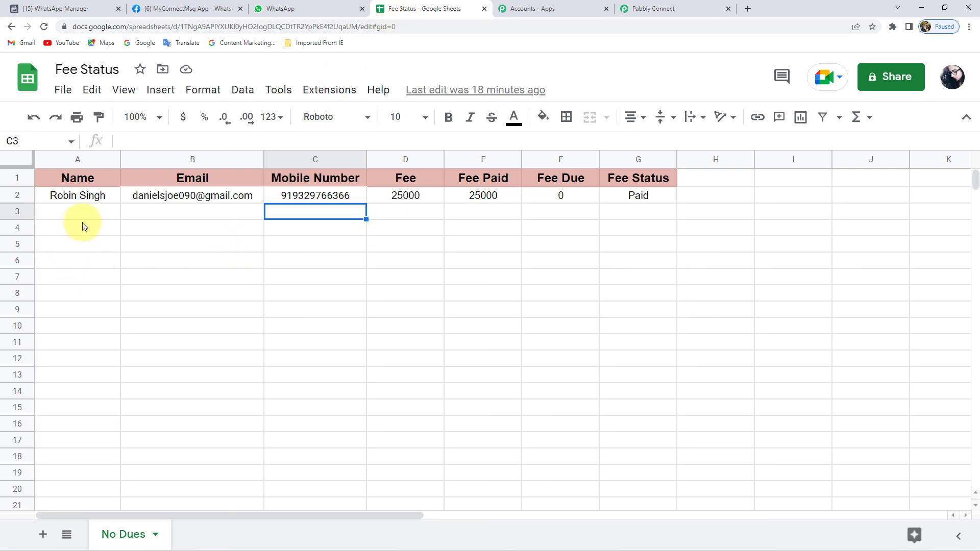
{"action": "left_click", "coordinate": [64, 213]}
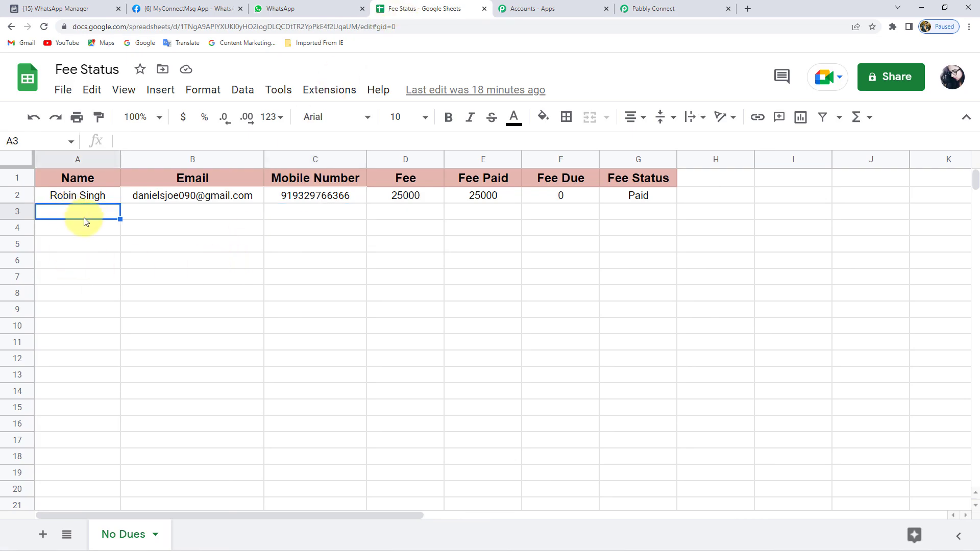
{"action": "left_click", "coordinate": [204, 213]}
{"action": "left_click", "coordinate": [358, 214]}
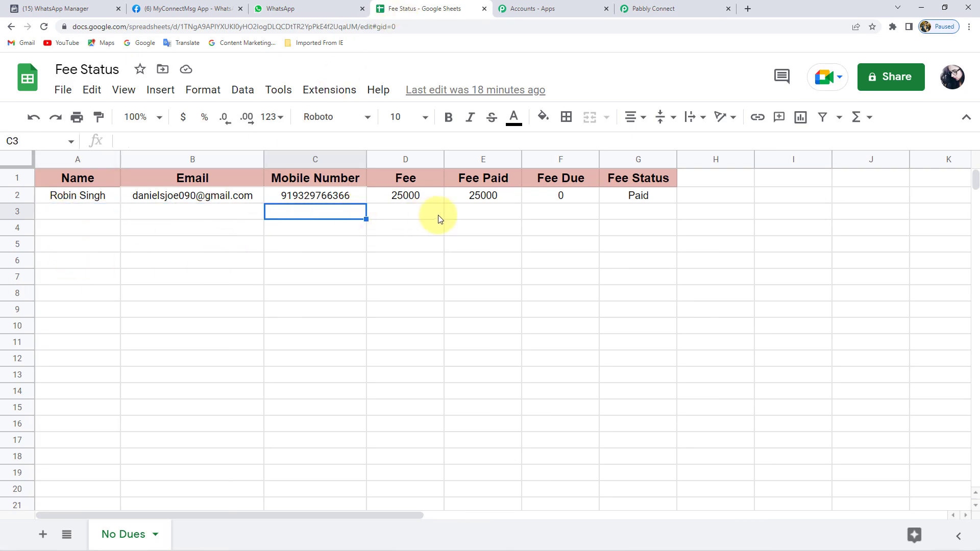
{"action": "left_click", "coordinate": [658, 214]}
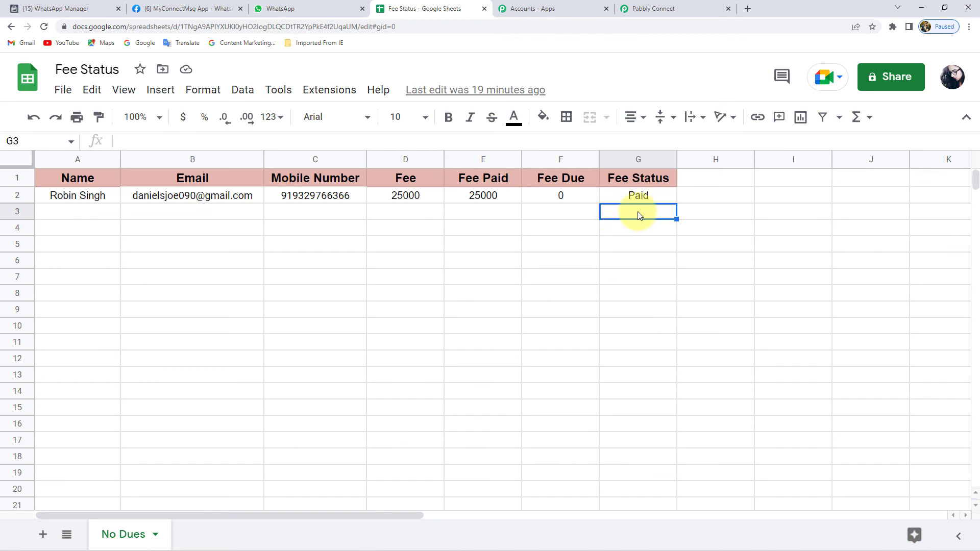
{"action": "left_click", "coordinate": [309, 196]}
{"action": "left_click", "coordinate": [280, 8]}
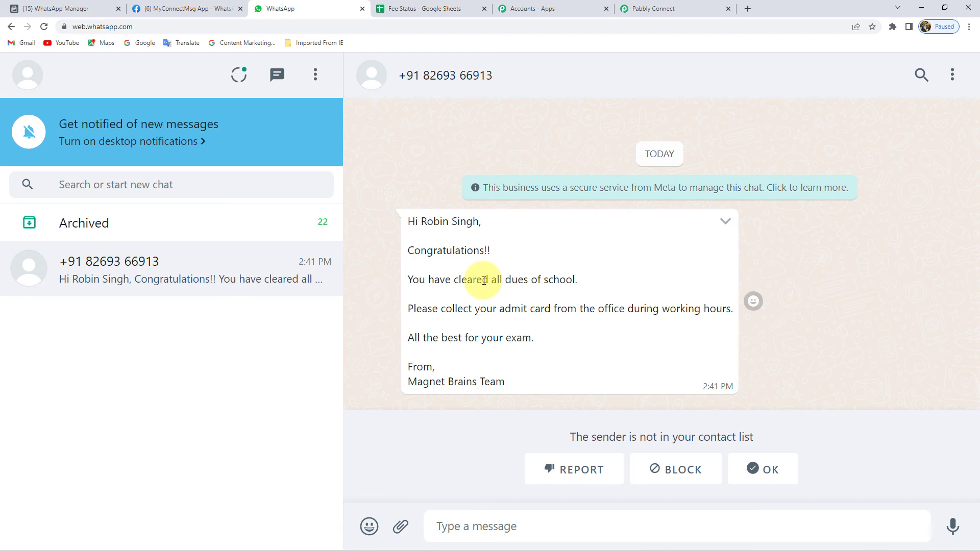
- Return to the switched-on Google Sheets to WhatsApp workflow in Pabbly Connect
{"action": "left_click", "coordinate": [636, 8]}
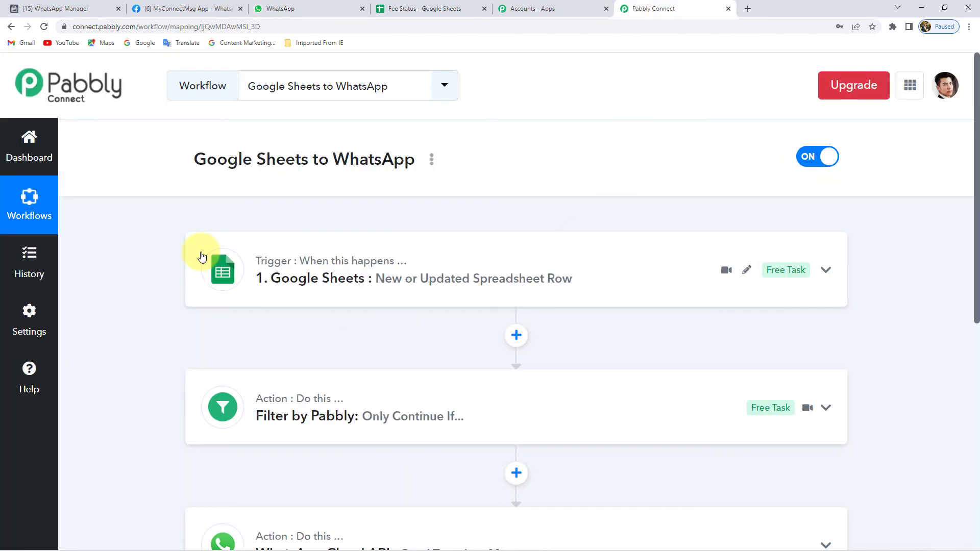